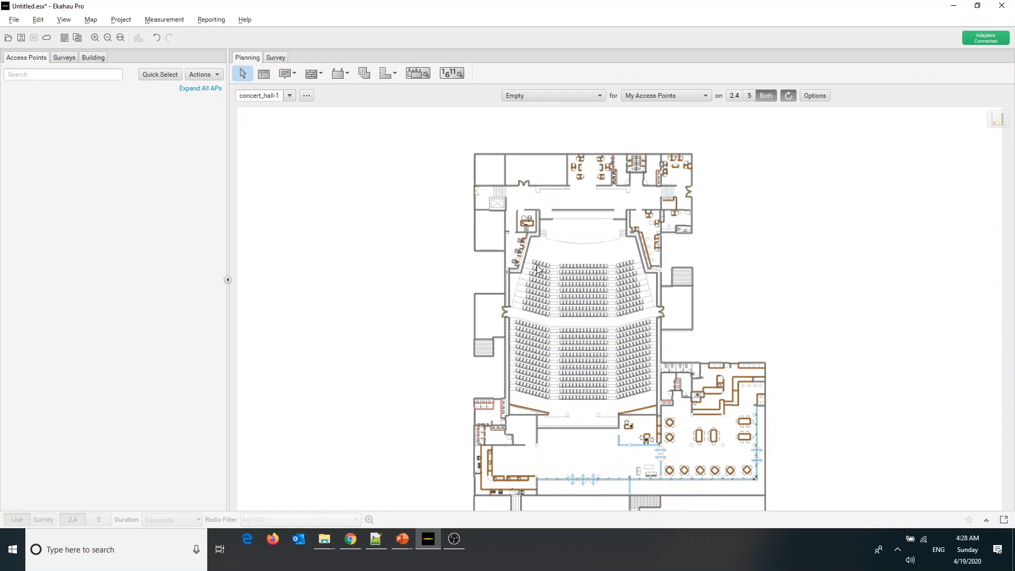
# Step: Try moving the concrete wall segment beside the auditorium's upper seating block inward, and undo the move
pyautogui.scroll(3, 533, 263)
pyautogui.moveTo(528, 251); pyautogui.dragTo(714, 503)
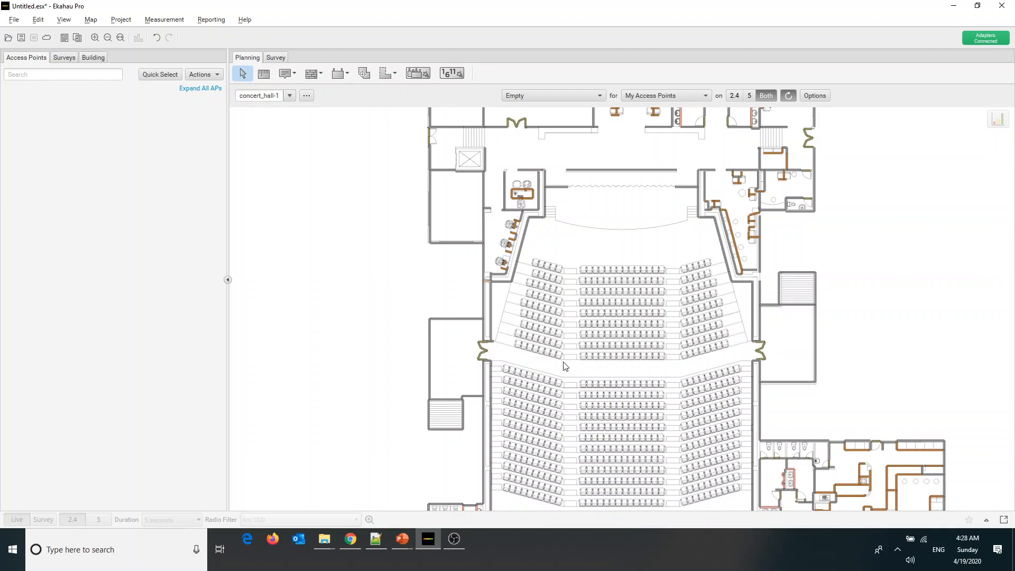
pyautogui.scroll(-3, 579, 367)
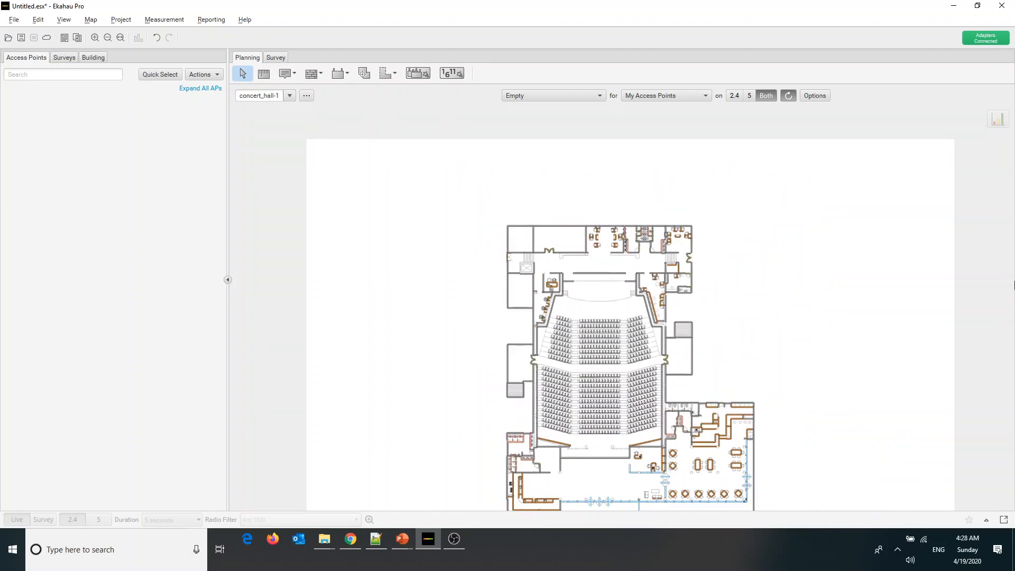
pyautogui.scroll(3, 562, 402)
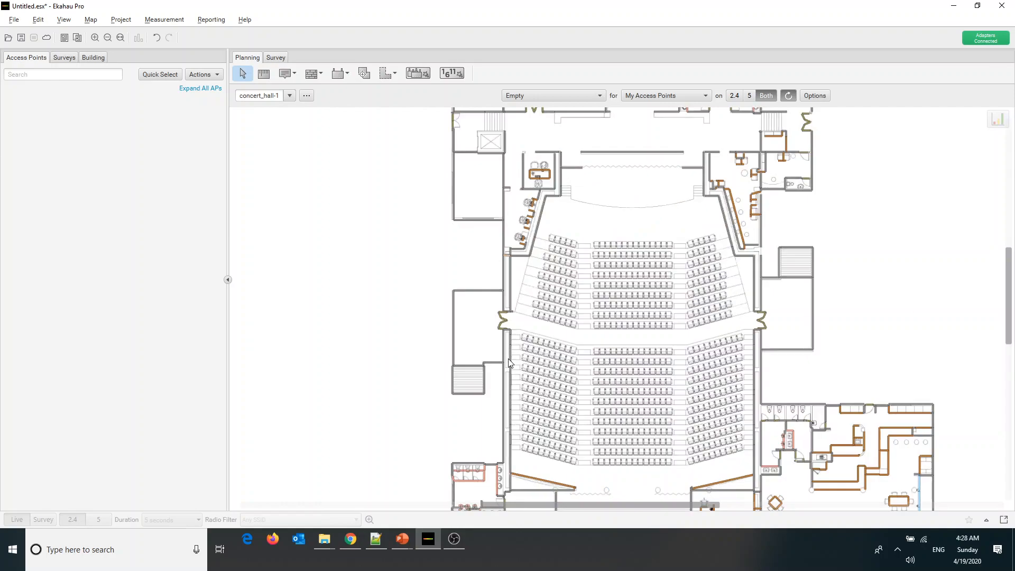
pyautogui.moveTo(510, 286); pyautogui.dragTo(607, 287)
pyautogui.hotkey('ctrl', 'z')
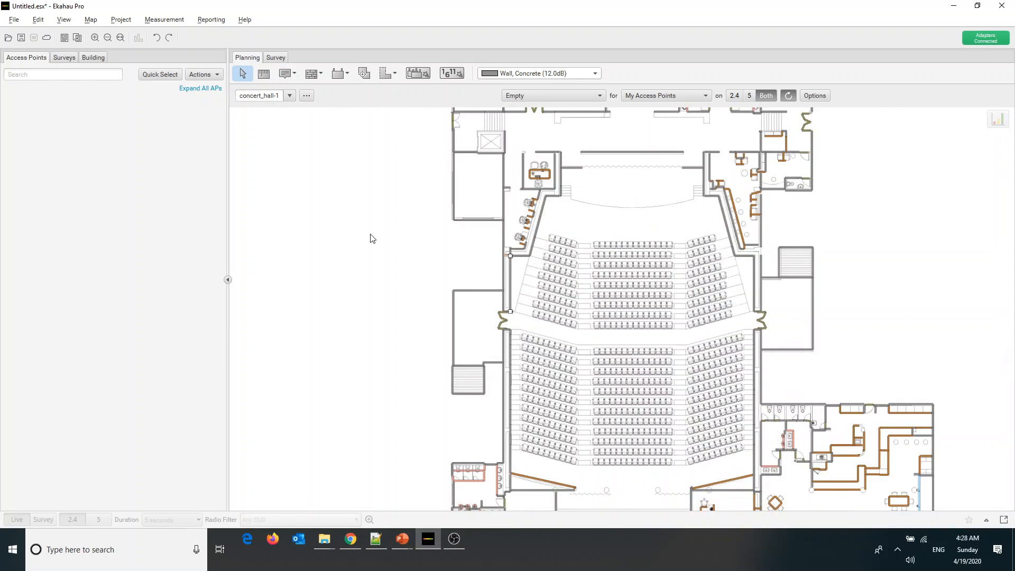
# Step: Hide the walls on the concert hall floor plan
pyautogui.click(63, 22)
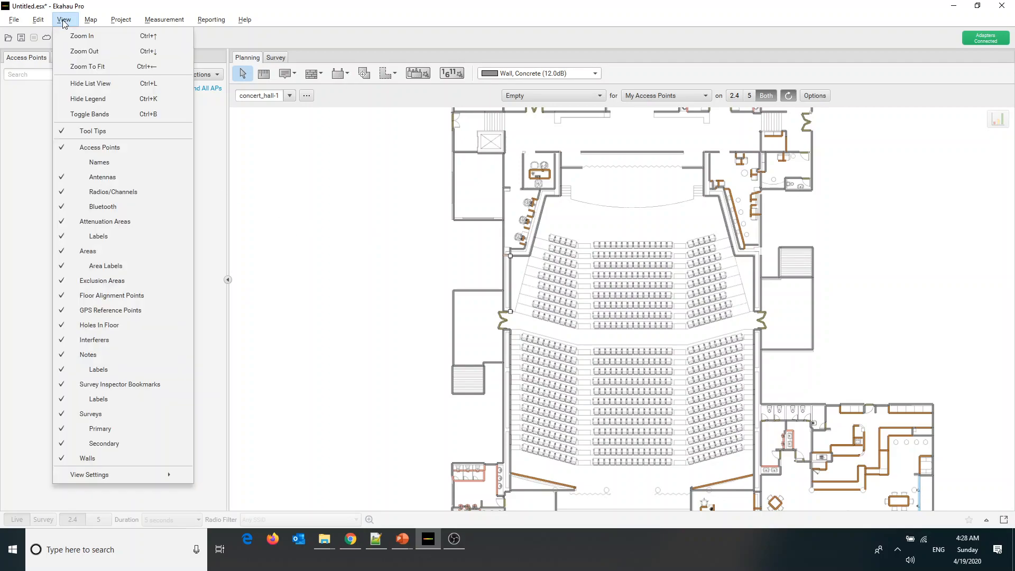
pyautogui.click(95, 458)
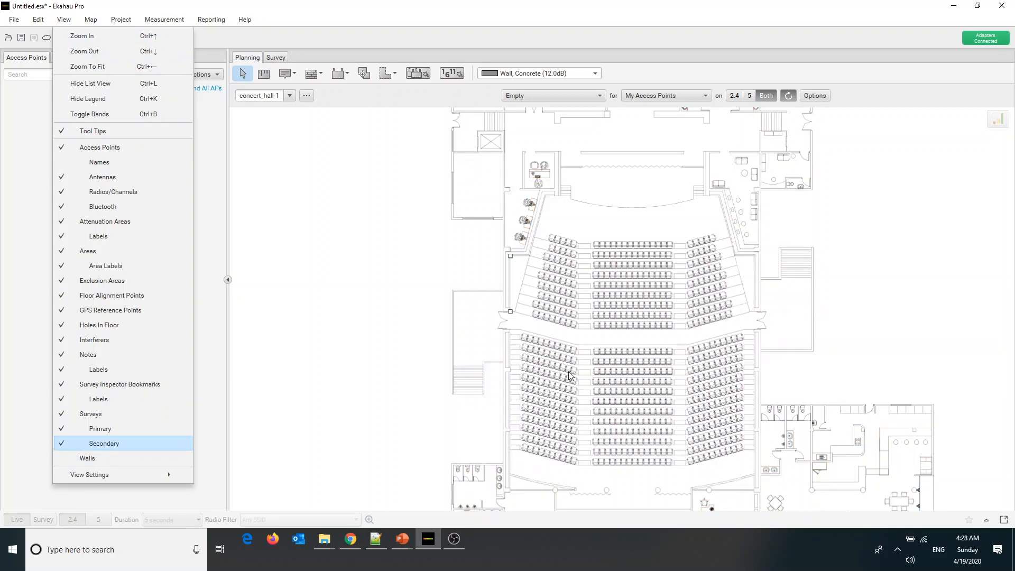
pyautogui.click(518, 347)
# Step: Draw a closed area of about 470 m² around the backstage rooms behind and on both sides of the stage, following the outer walls
pyautogui.scroll(-2, 928, 357)
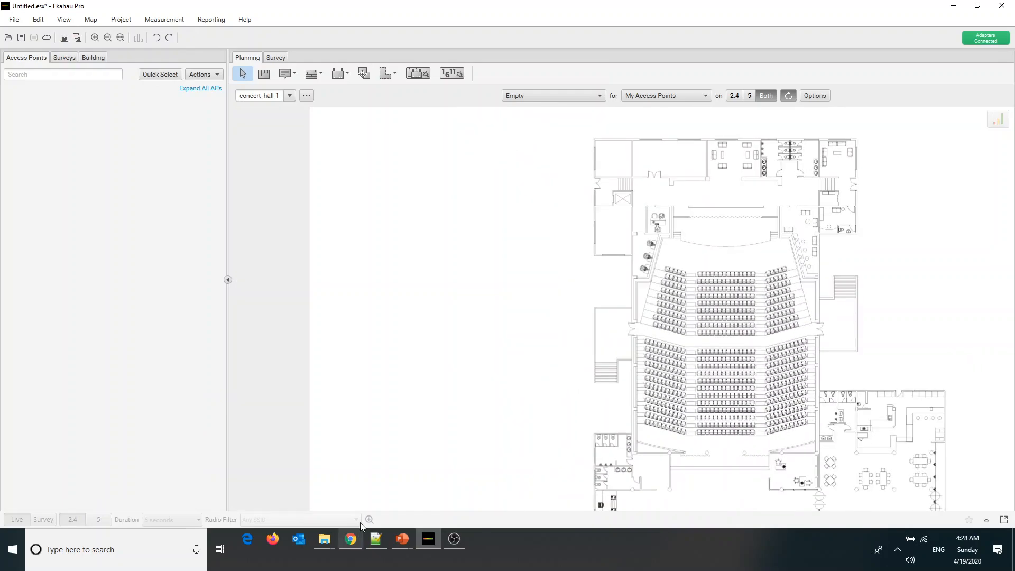
pyautogui.moveTo(483, 506); pyautogui.dragTo(529, 506)
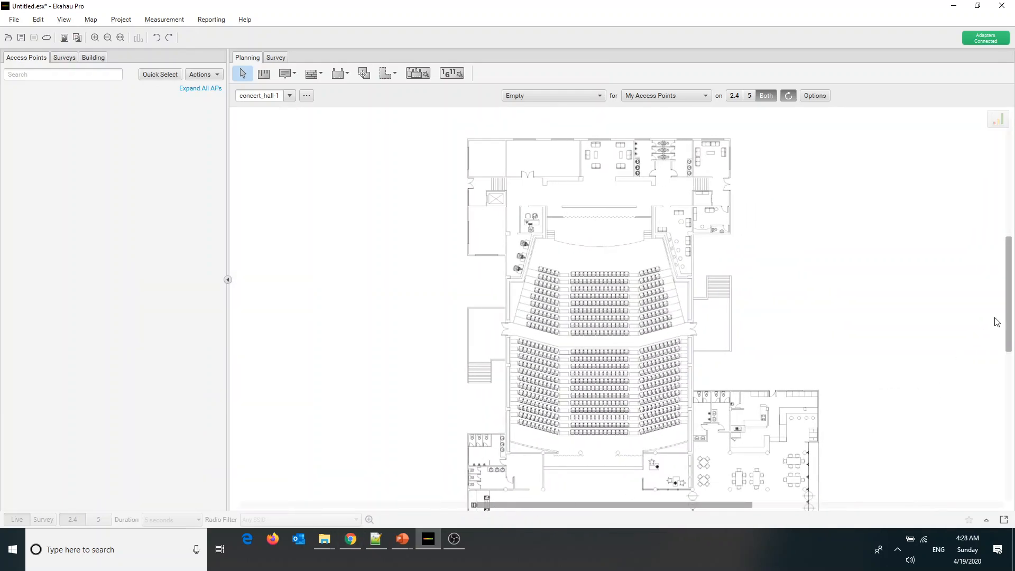
pyautogui.moveTo(1008, 317); pyautogui.dragTo(1010, 327)
pyautogui.scroll(-1, 706, 358)
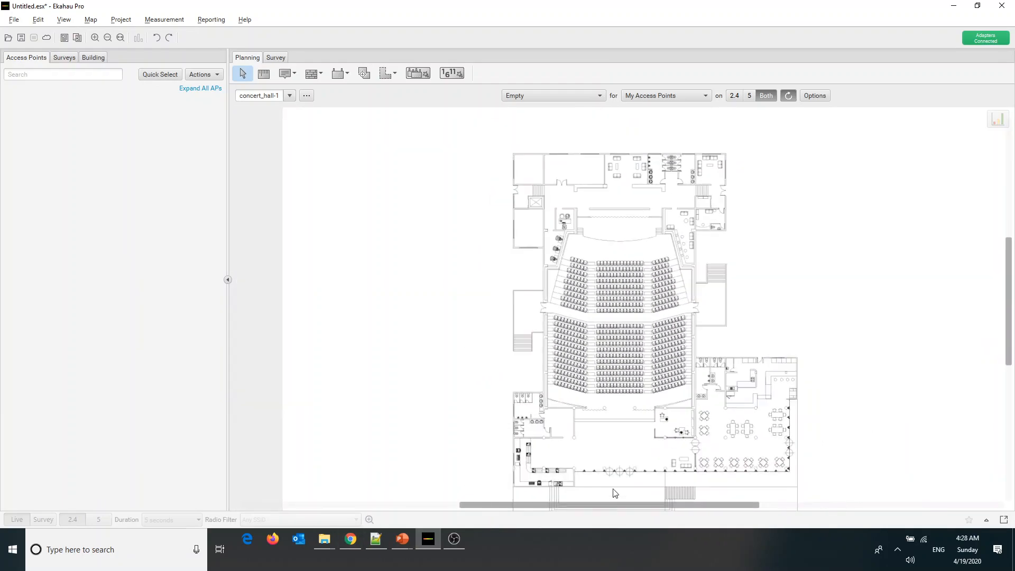
pyautogui.moveTo(584, 506); pyautogui.dragTo(628, 506)
pyautogui.moveTo(1009, 317); pyautogui.dragTo(1009, 324)
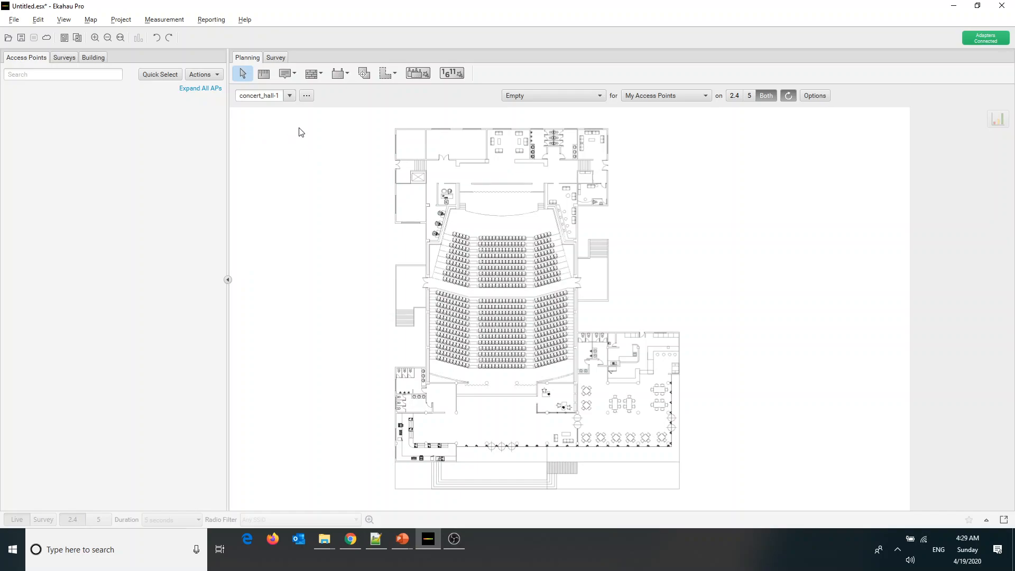
pyautogui.click(396, 72)
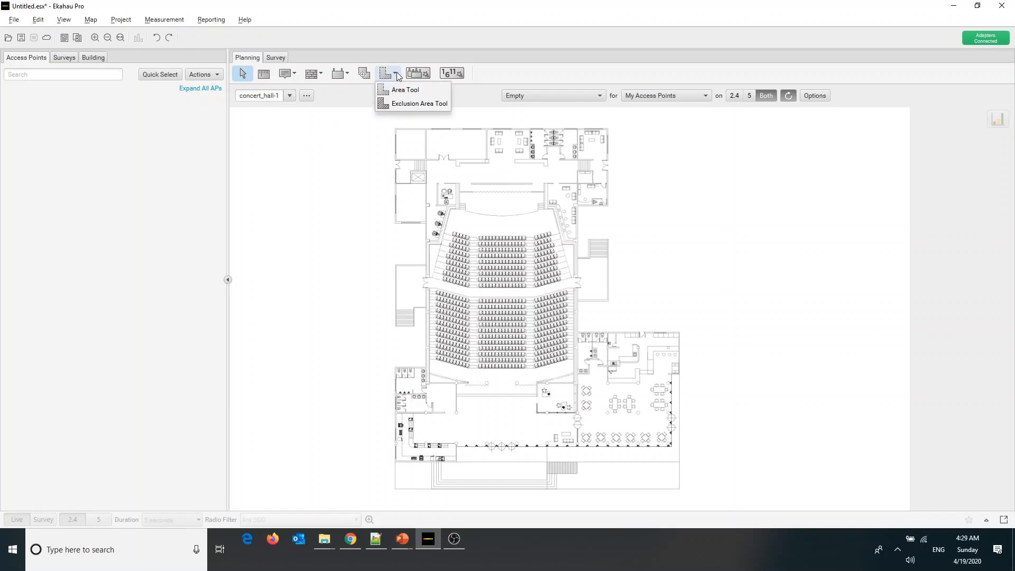
pyautogui.click(395, 92)
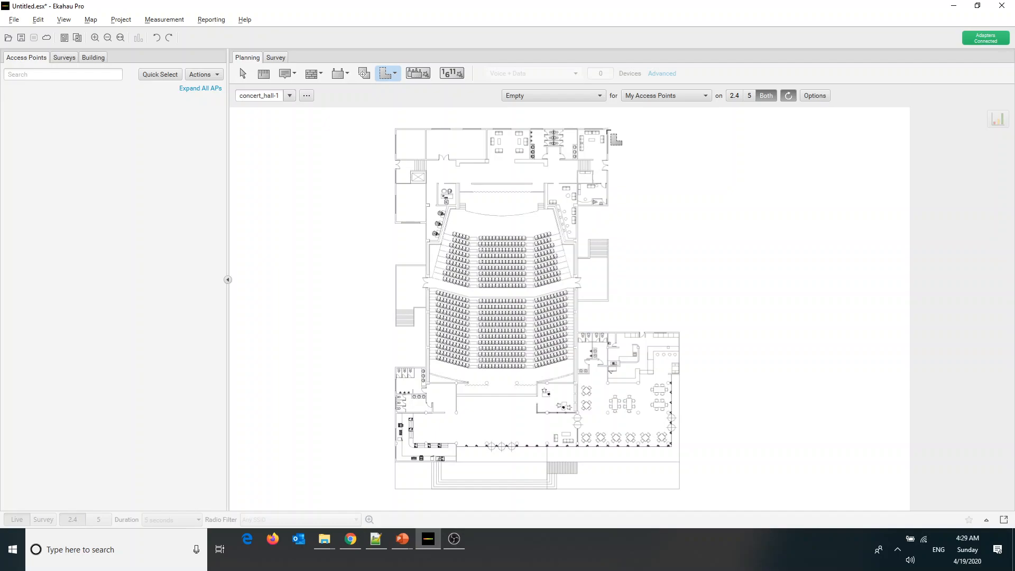
pyautogui.scroll(3, 608, 131)
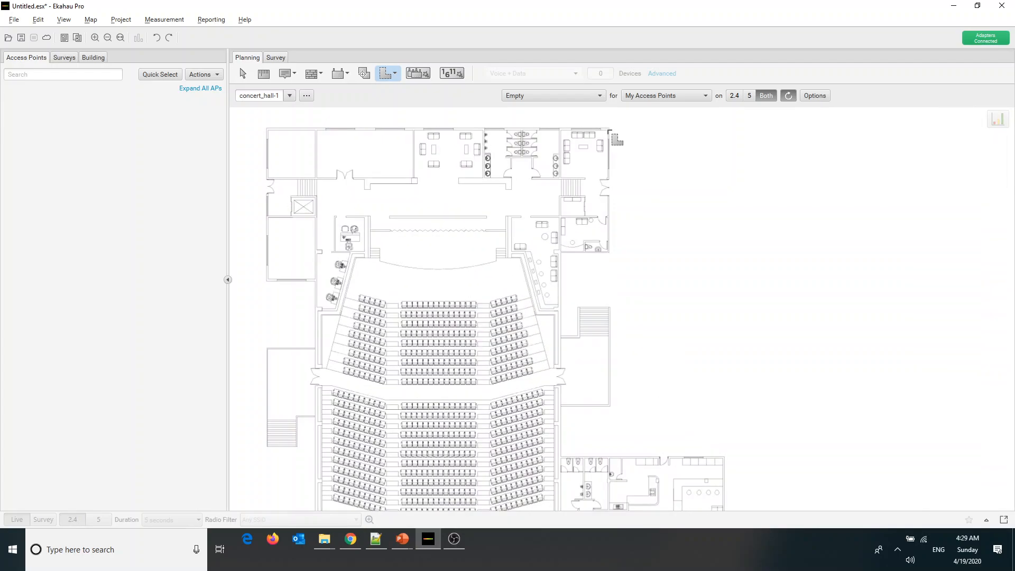
pyautogui.click(609, 130)
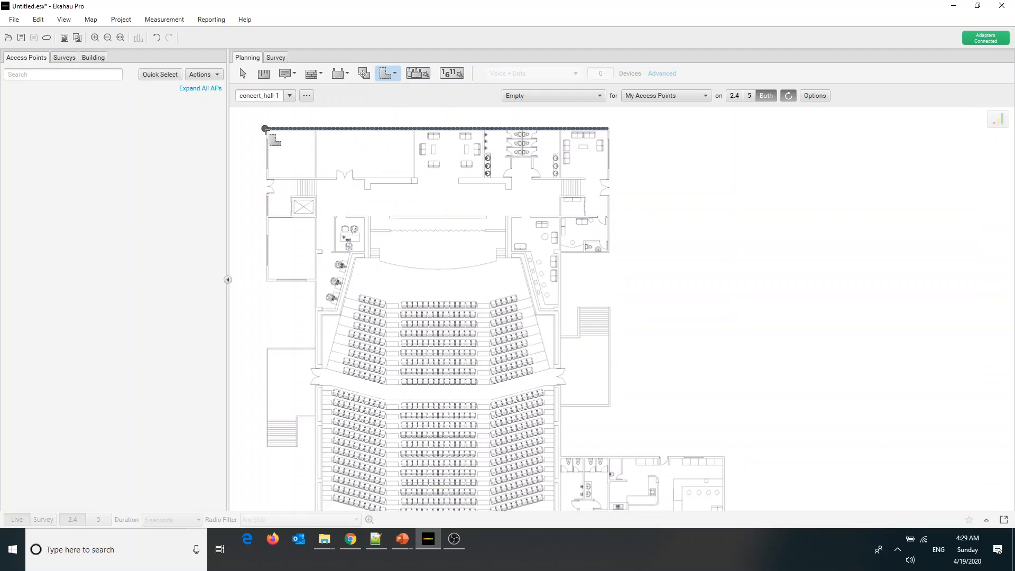
pyautogui.click(266, 128)
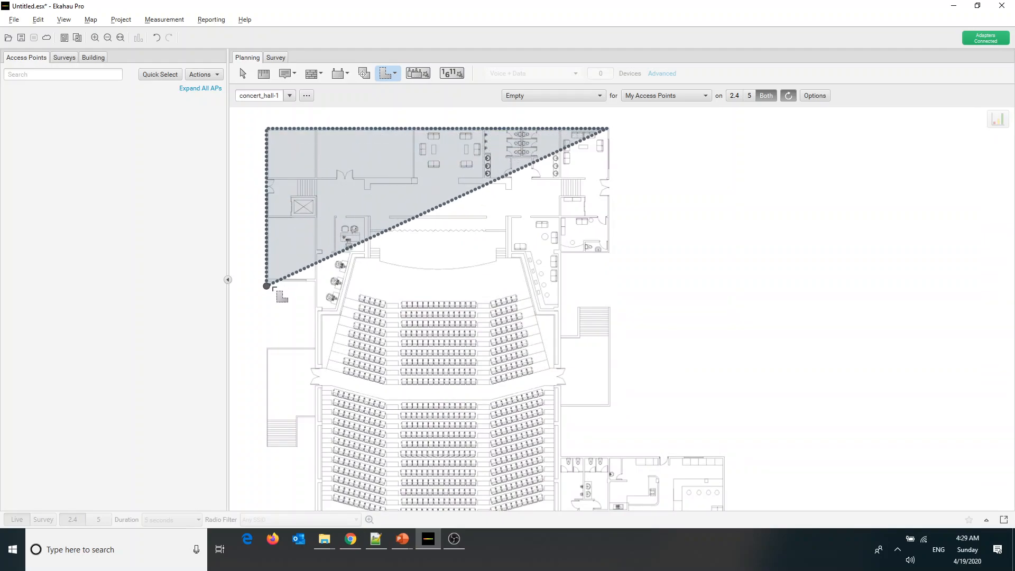
pyautogui.click(266, 281)
pyautogui.click(315, 281)
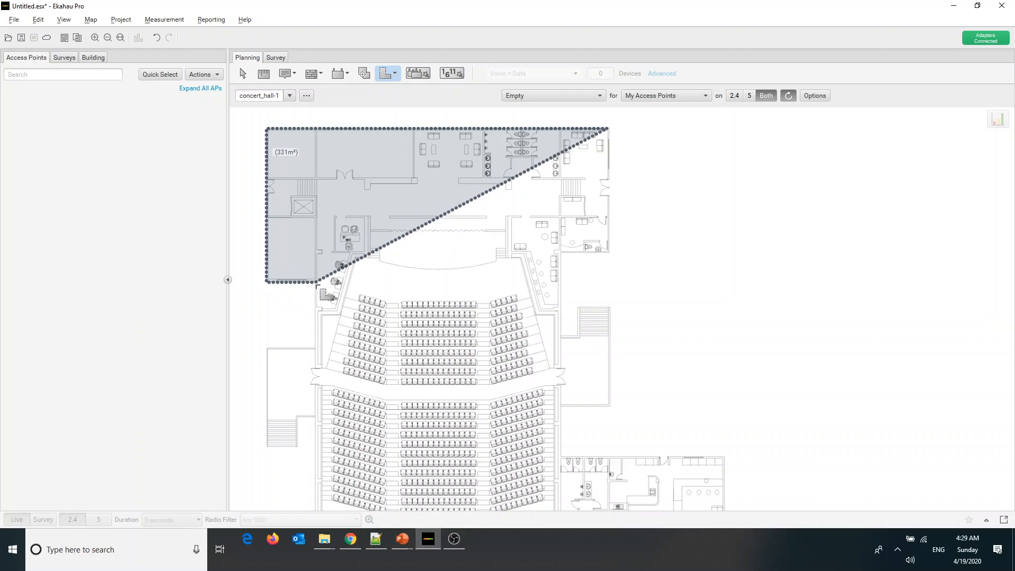
pyautogui.click(315, 313)
pyautogui.click(340, 315)
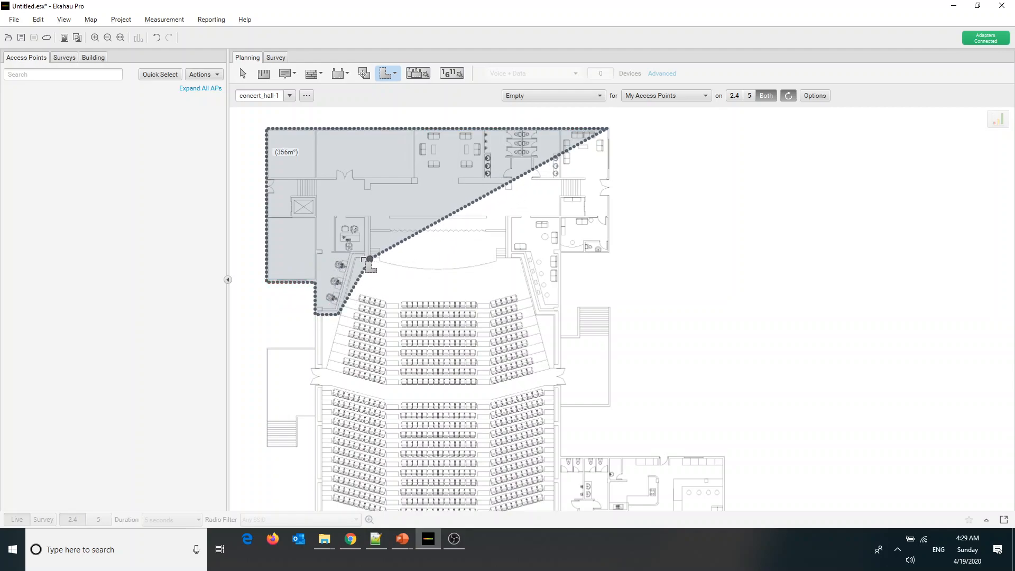
pyautogui.click(354, 259)
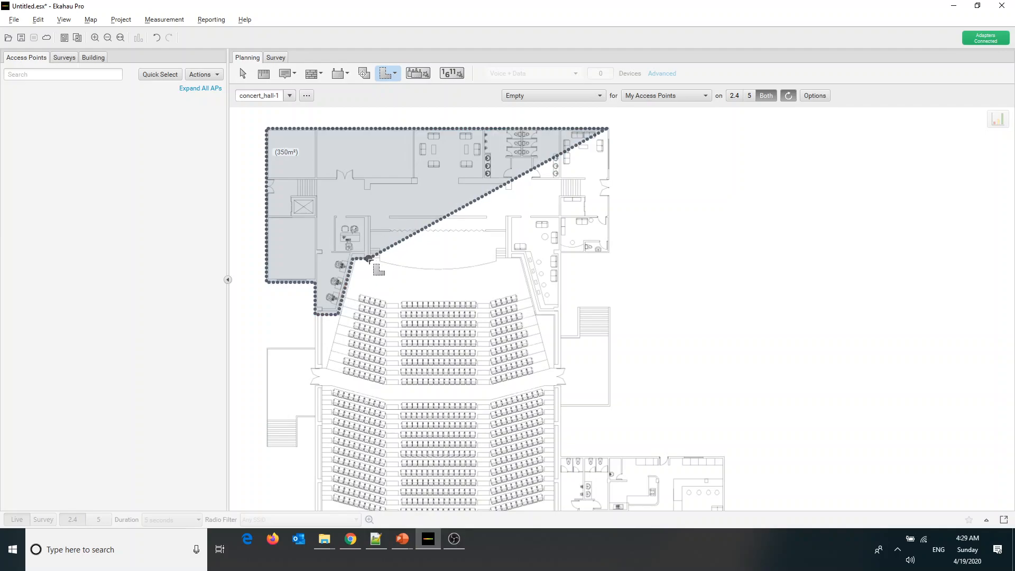
pyautogui.click(369, 258)
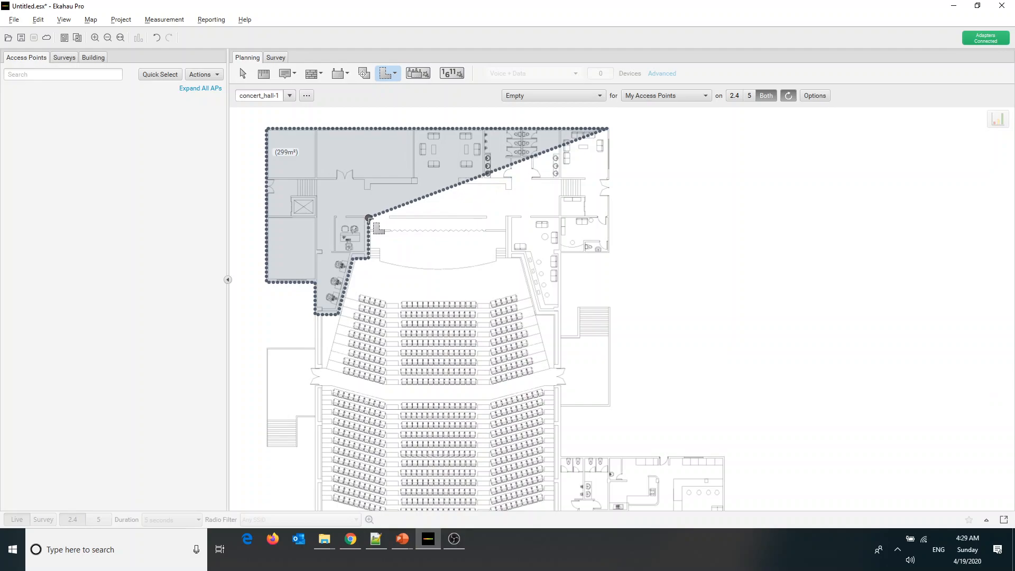
pyautogui.click(369, 217)
pyautogui.click(509, 217)
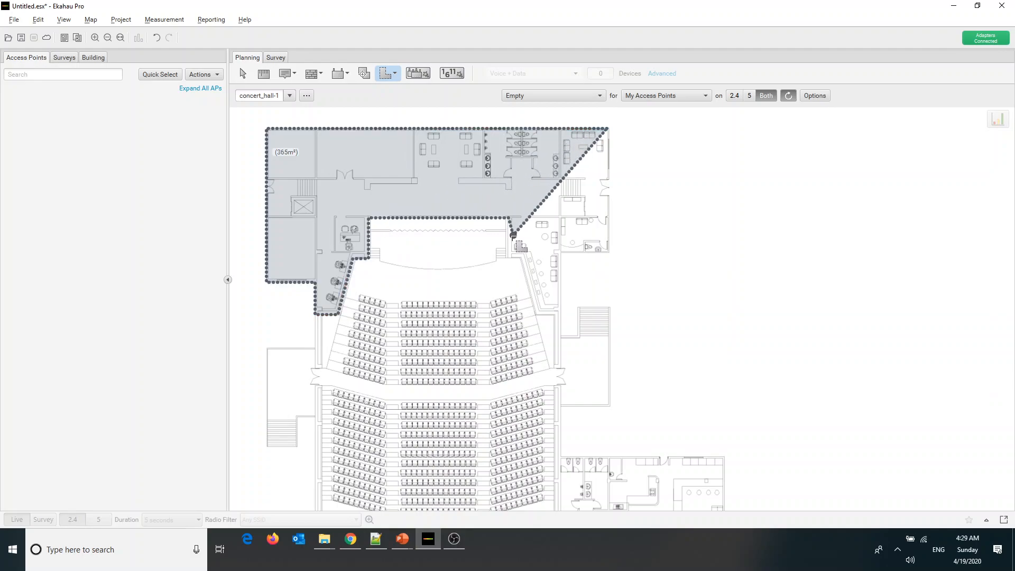
pyautogui.click(508, 255)
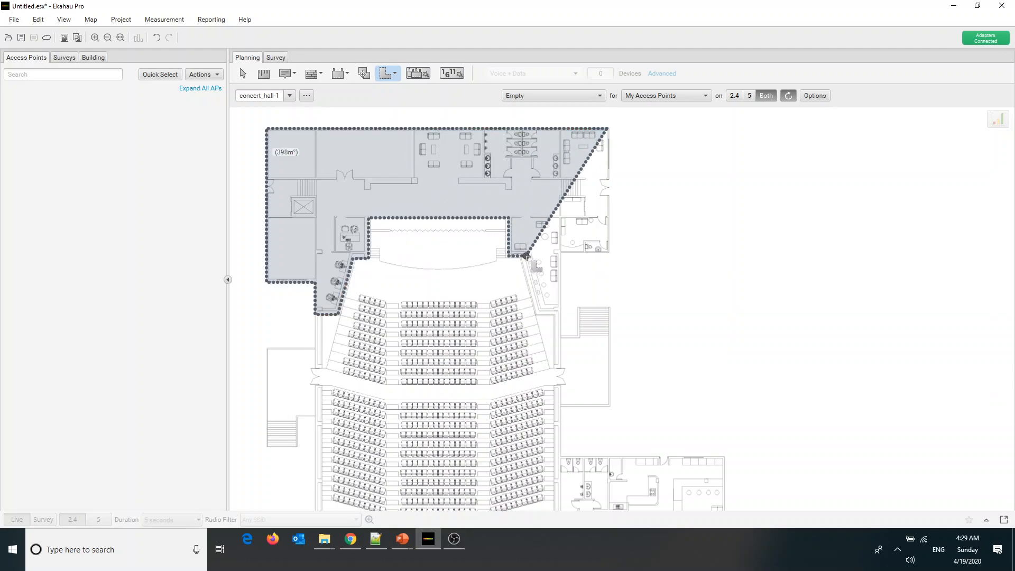
pyautogui.click(526, 255)
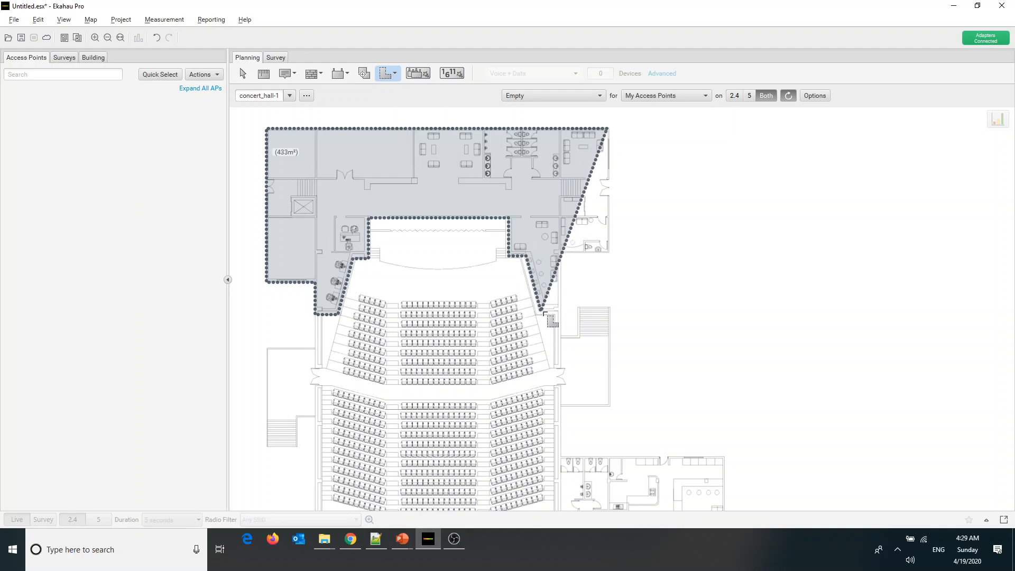
pyautogui.click(539, 310)
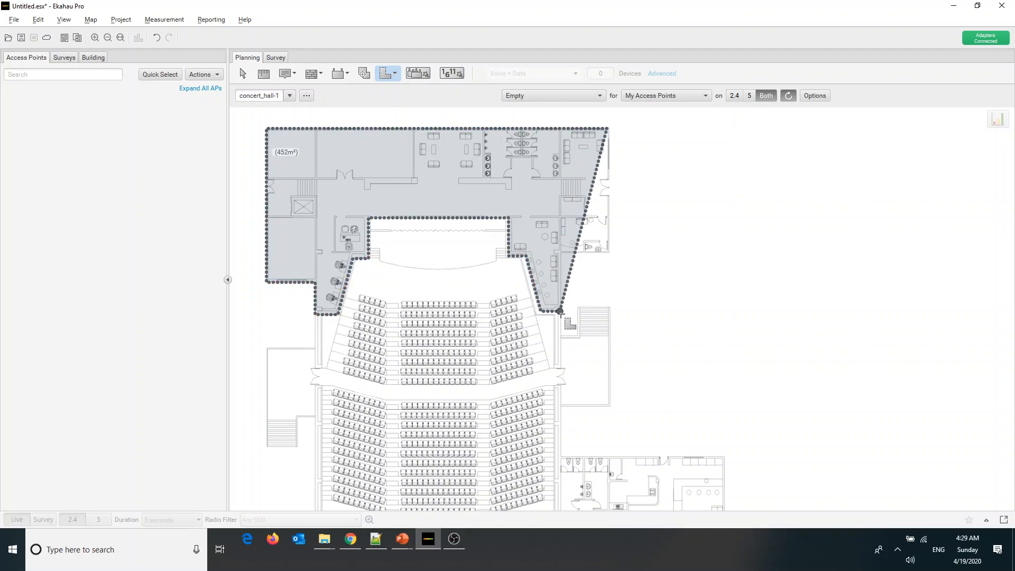
pyautogui.click(559, 311)
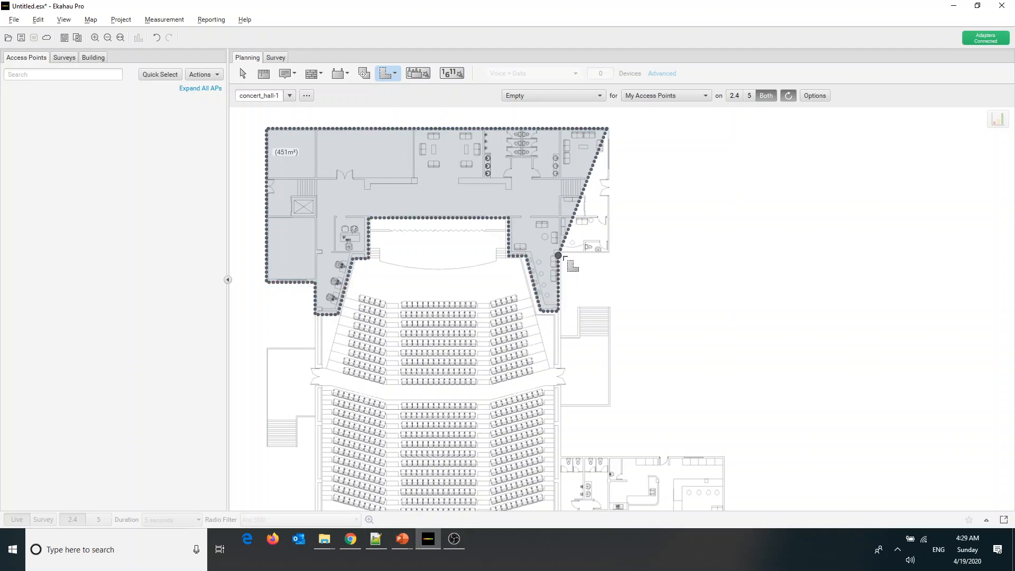
pyautogui.click(559, 253)
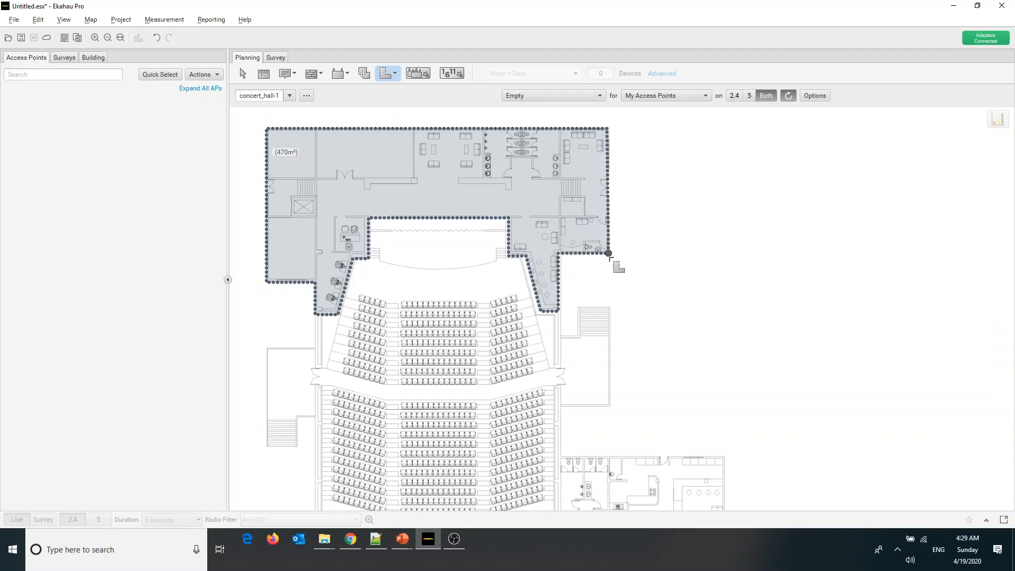
pyautogui.doubleClick(609, 258)
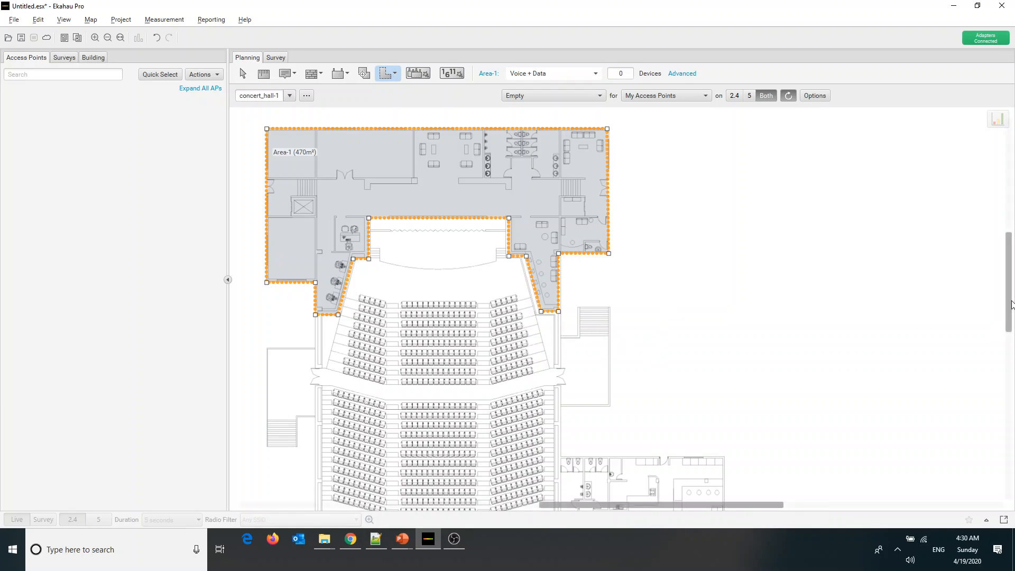
# Step: Draw a second area of about 803 m² around the auditorium seating and stage, sharing its upper boundary with the backstage area
pyautogui.scroll(-3, 833, 397)
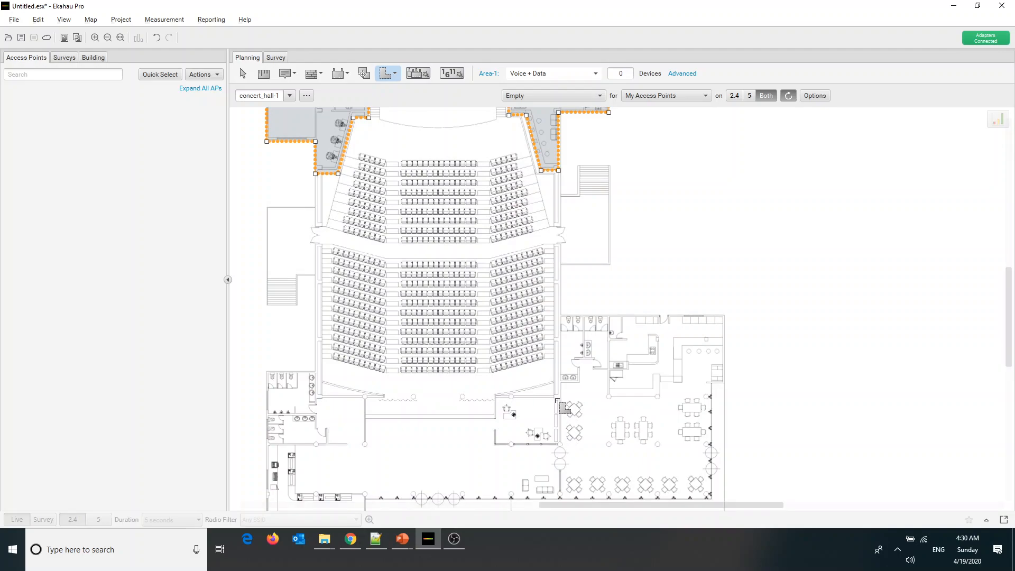
pyautogui.click(554, 395)
pyautogui.click(496, 395)
pyautogui.click(496, 418)
pyautogui.click(366, 417)
pyautogui.click(366, 397)
pyautogui.click(316, 397)
pyautogui.click(316, 173)
pyautogui.click(339, 173)
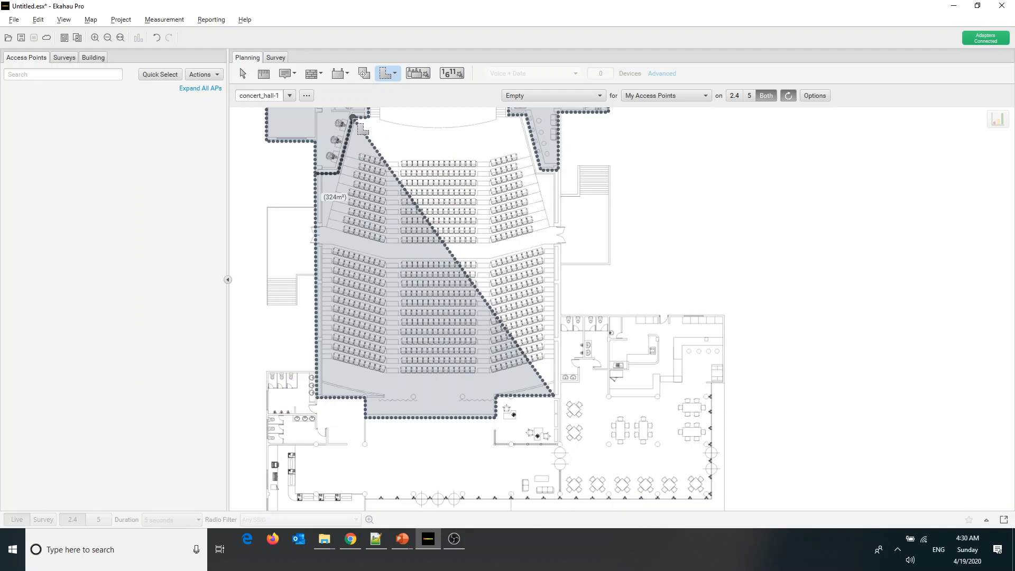
pyautogui.click(353, 118)
pyautogui.scroll(5, 376, 129)
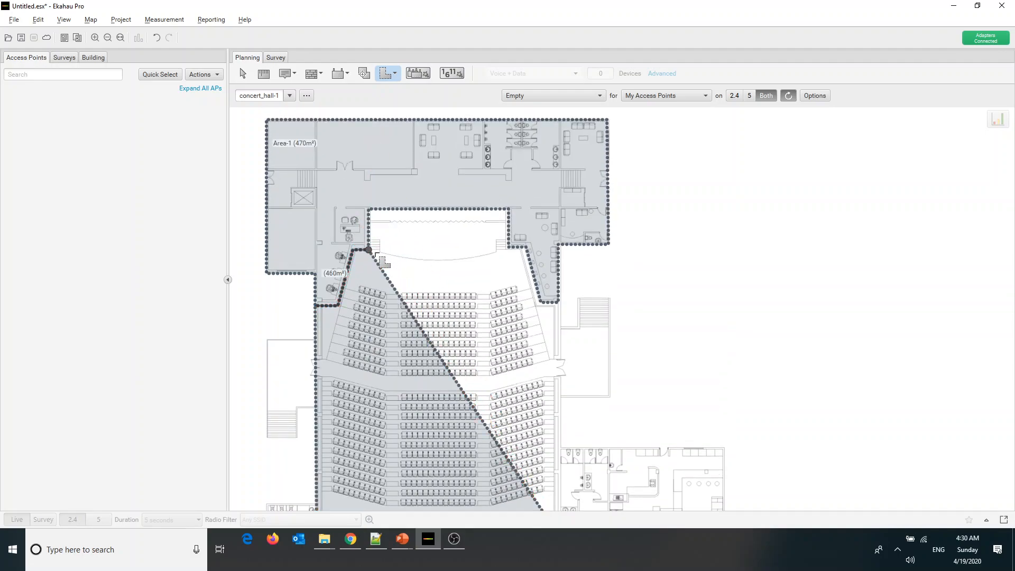
pyautogui.click(368, 209)
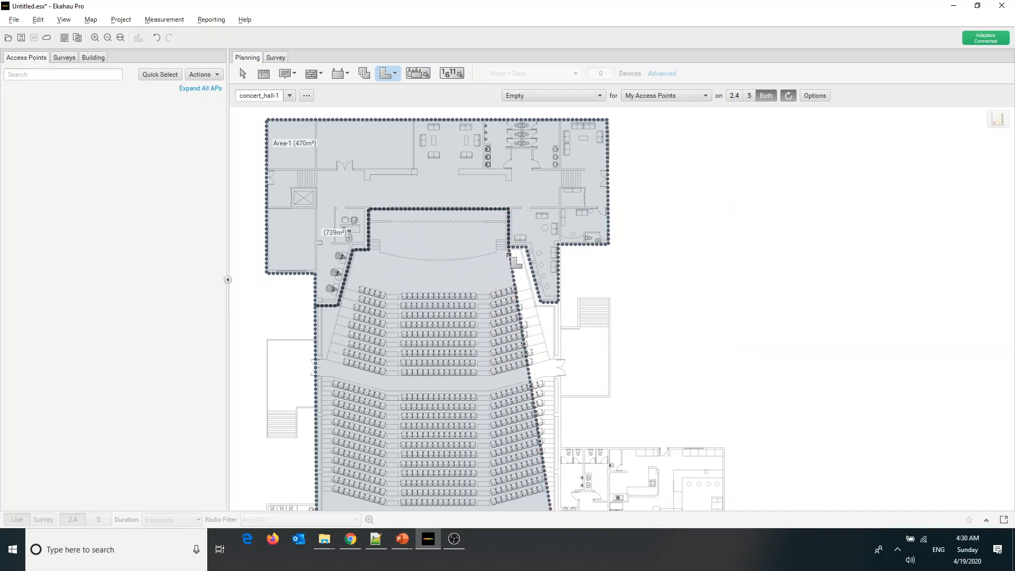
pyautogui.click(508, 247)
pyautogui.click(526, 246)
pyautogui.click(540, 302)
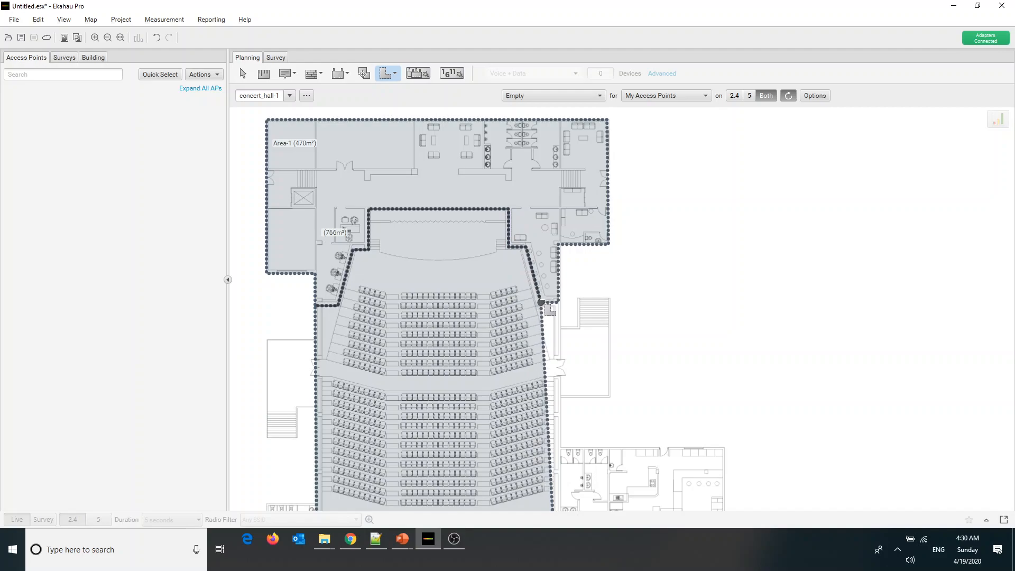
pyautogui.click(559, 306)
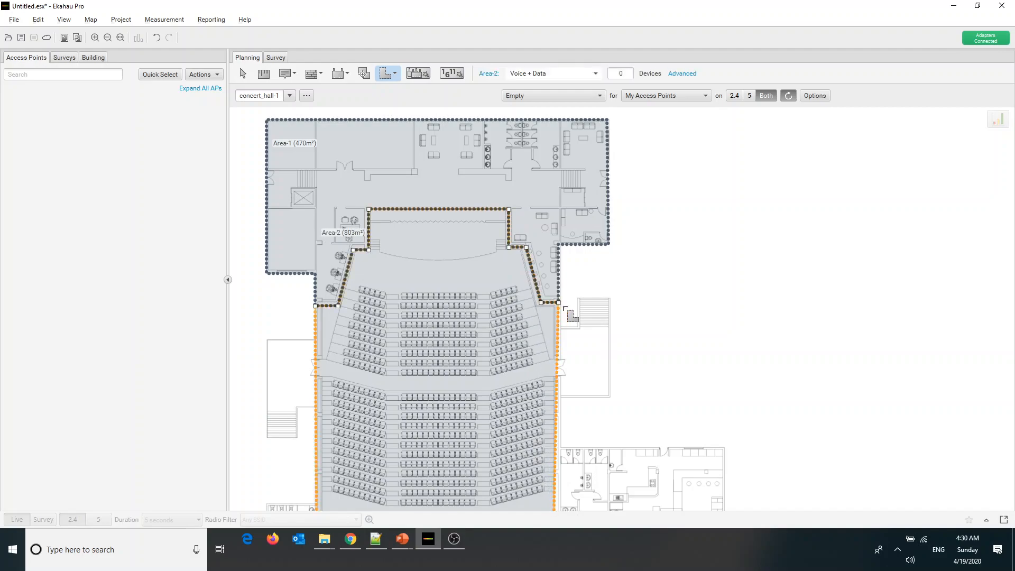
# Step: Draw a third area of about 792 m² around the lobby, restaurant and front service rooms, sharing its inner boundary with the auditorium area
pyautogui.moveTo(1008, 289); pyautogui.dragTo(1007, 352)
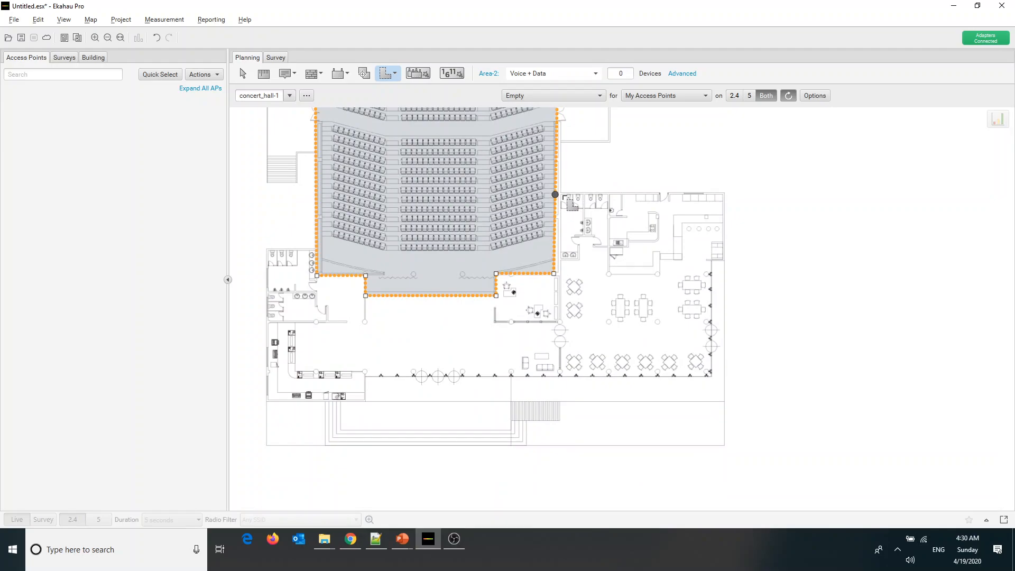
pyautogui.click(555, 194)
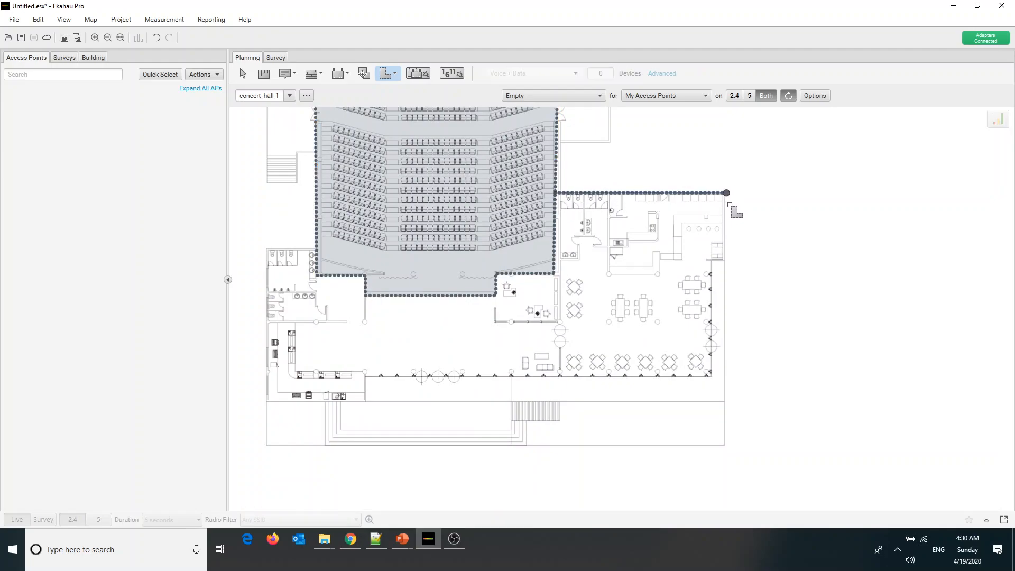
pyautogui.click(726, 193)
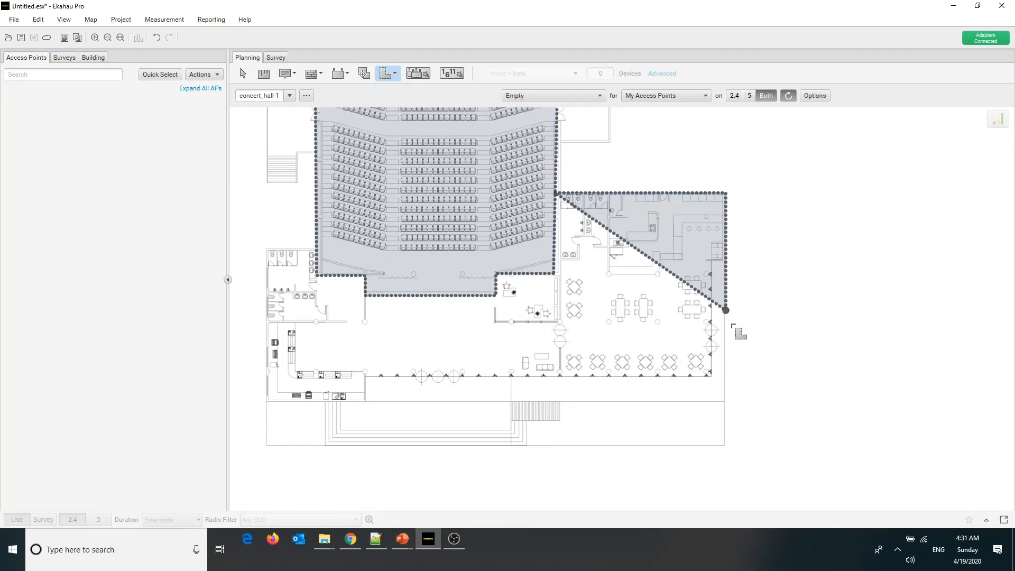
pyautogui.click(726, 402)
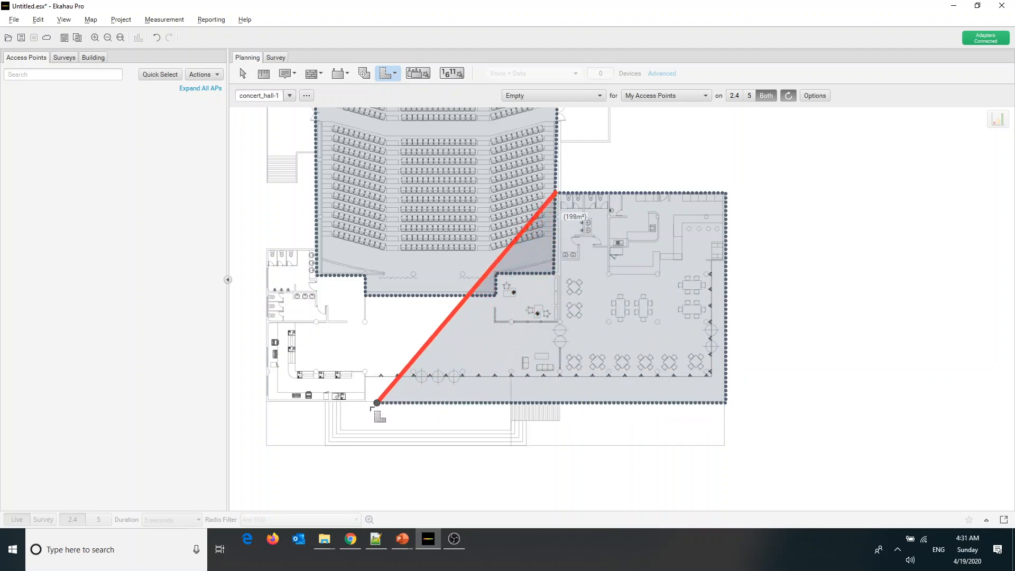
pyautogui.click(265, 403)
pyautogui.click(265, 250)
pyautogui.doubleClick(316, 248)
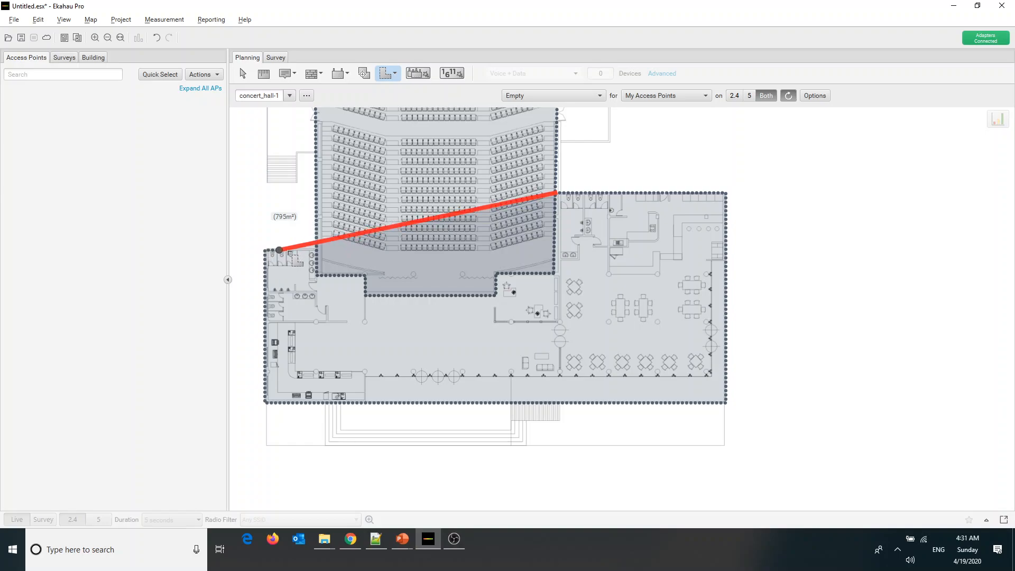
pyautogui.moveTo(317, 250); pyautogui.dragTo(554, 276)
pyautogui.click(555, 277)
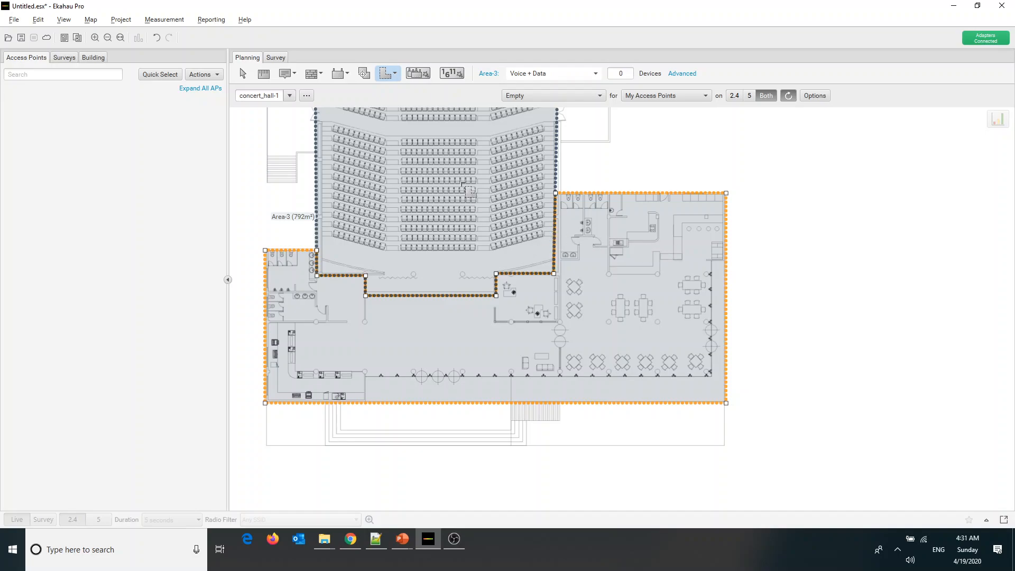
# Step: Draw an exclusion area over the restrooms on the left side of the lobby, including the small entrance vestibule beside them
pyautogui.click(397, 71)
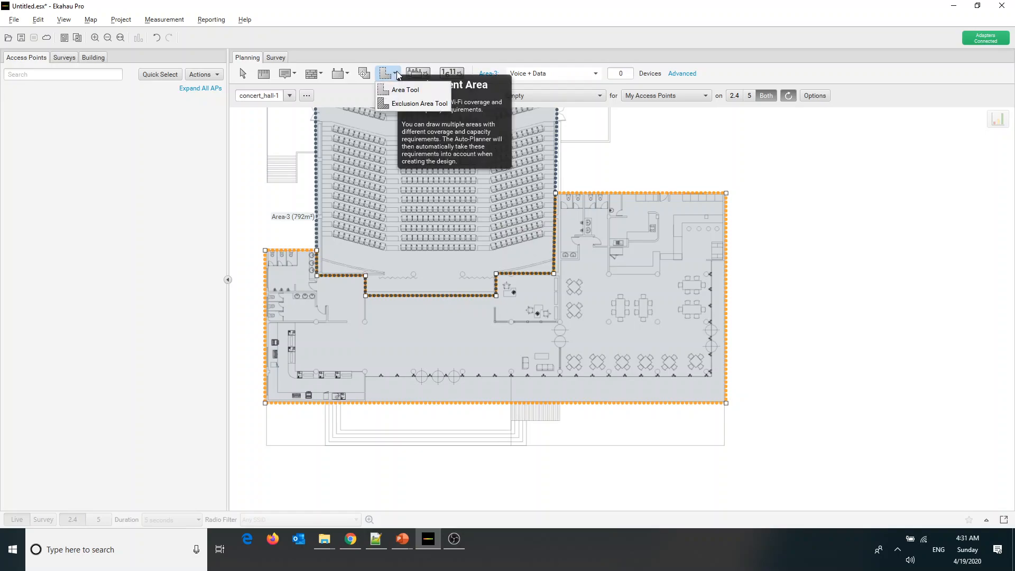
pyautogui.click(425, 105)
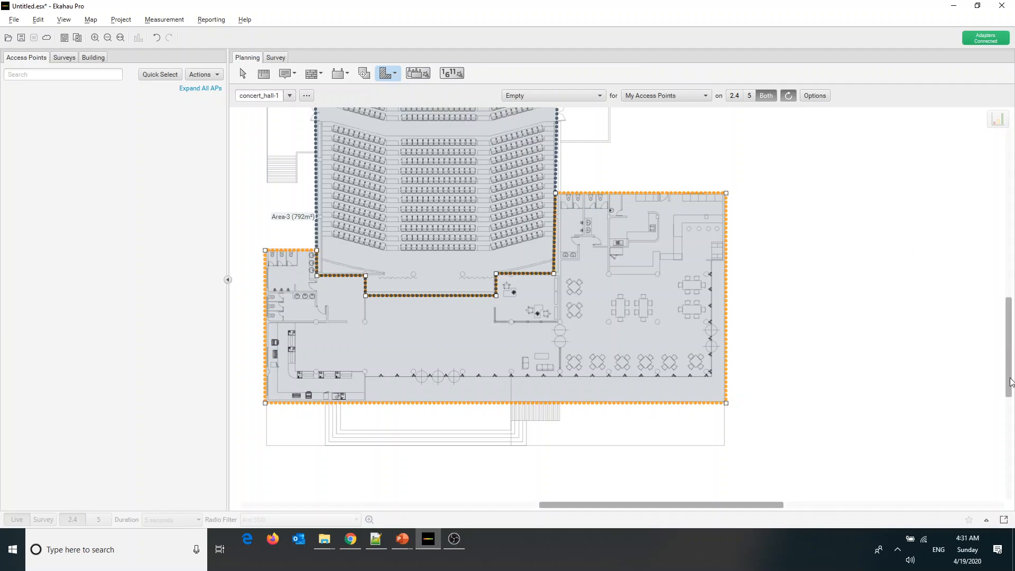
pyautogui.scroll(1, 1009, 371)
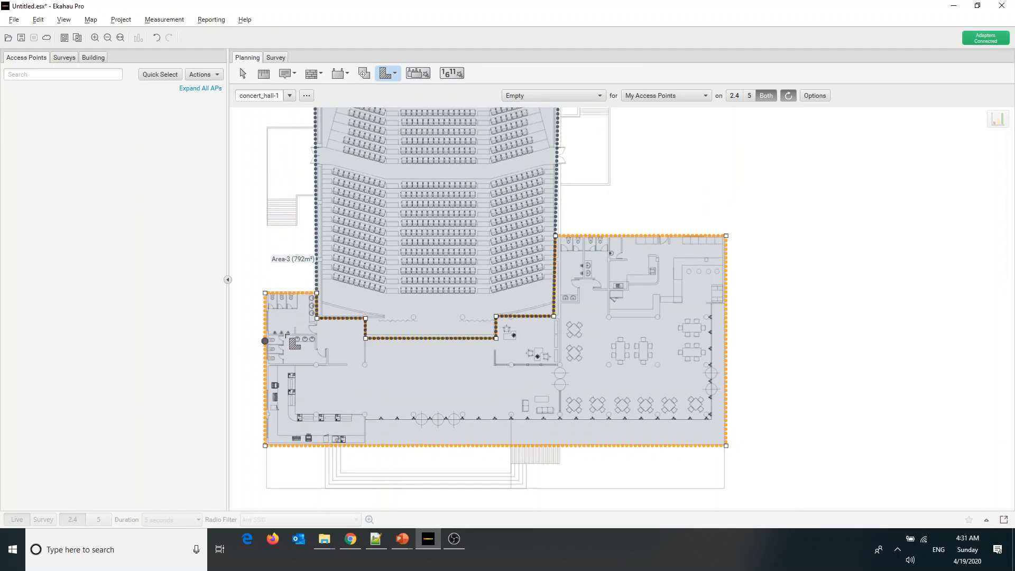
pyautogui.click(254, 270)
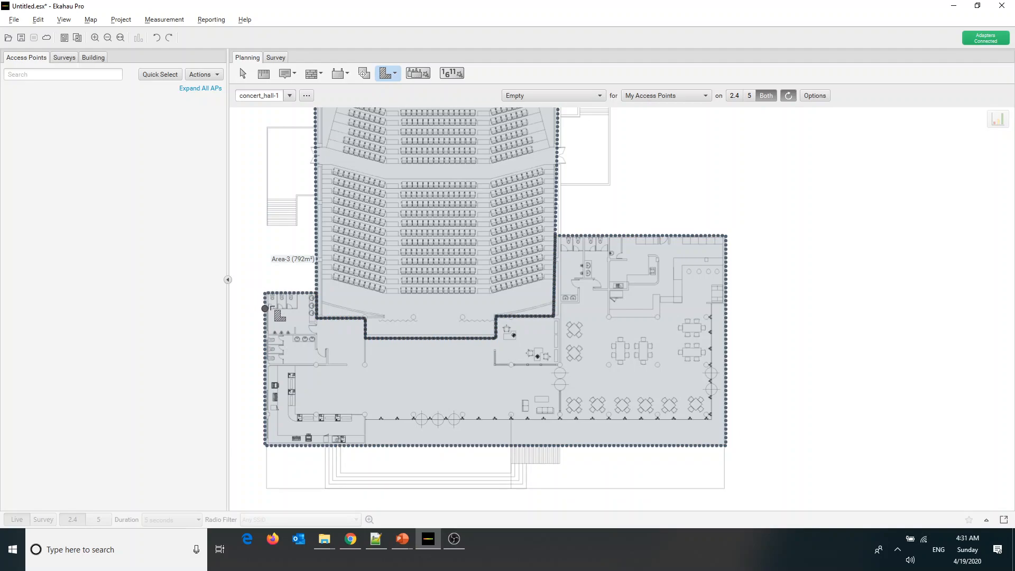
pyautogui.scroll(3, 255, 298)
pyautogui.scroll(2, 267, 302)
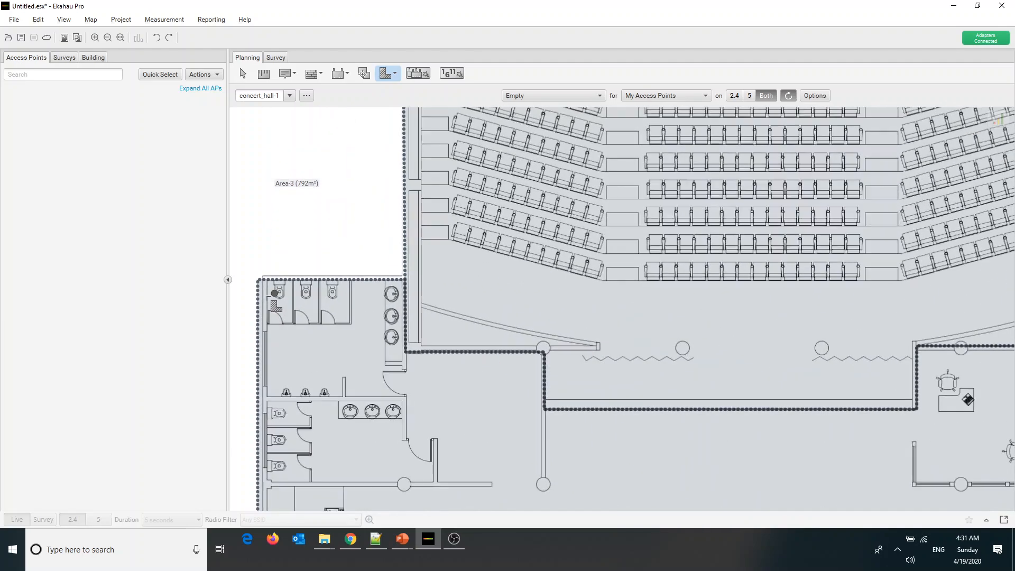
pyautogui.click(405, 281)
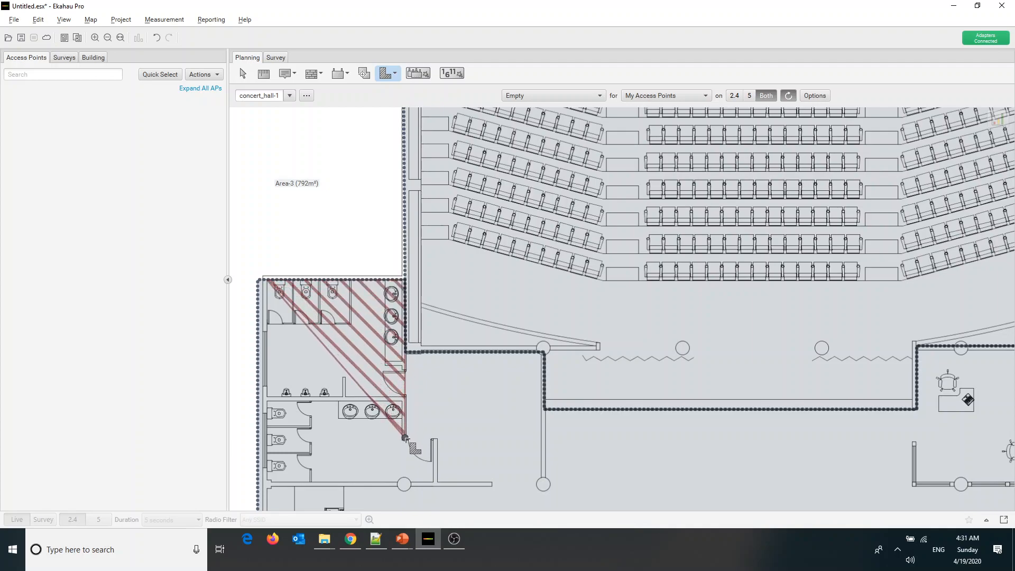
pyautogui.click(405, 439)
pyautogui.click(438, 438)
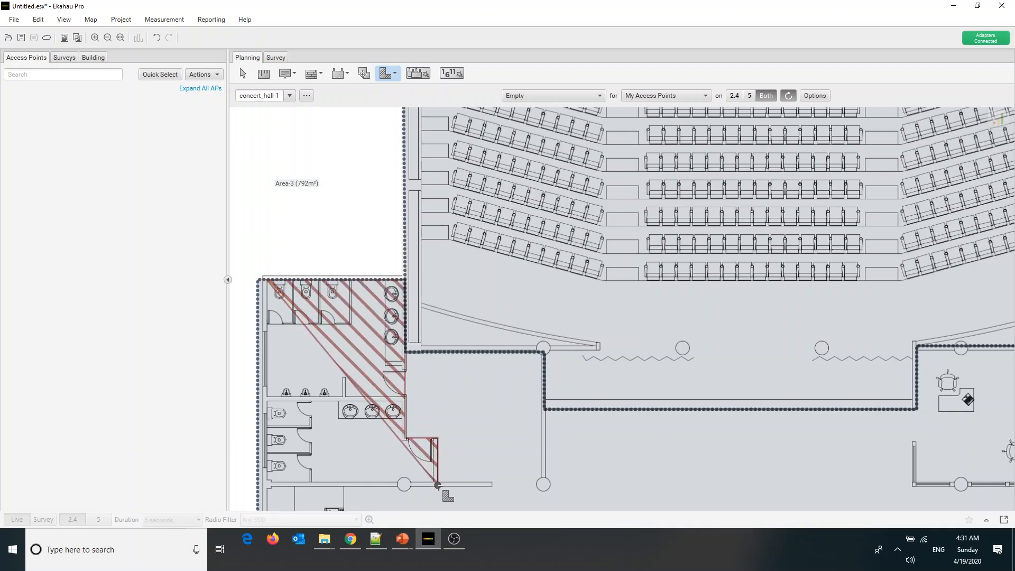
pyautogui.click(438, 487)
pyautogui.click(258, 487)
# Step: Draw an exclusion area over the restrooms between the auditorium and the restaurant kitchen, leaving out the entrance recess
pyautogui.scroll(-4, 427, 409)
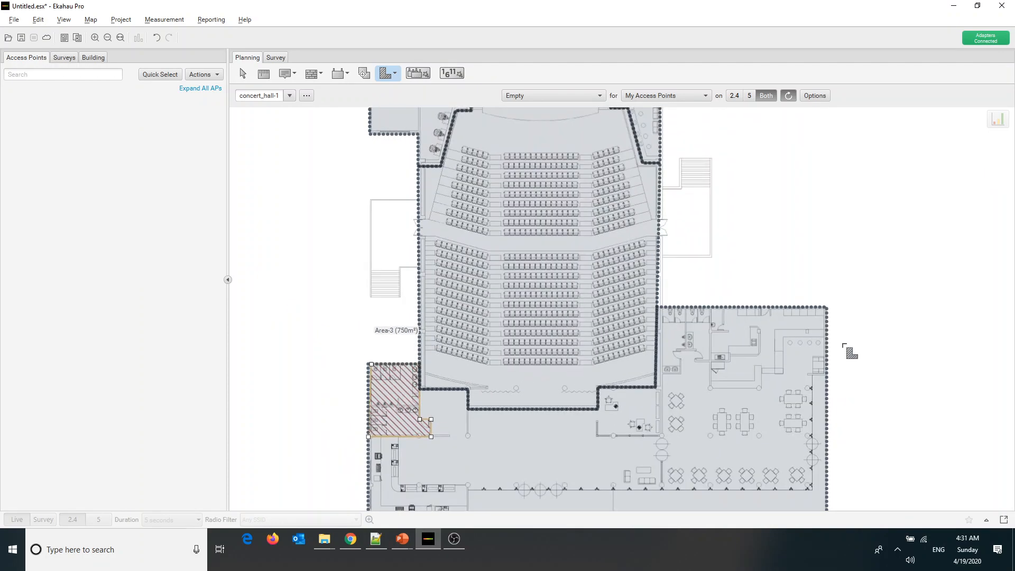
pyautogui.scroll(5, 750, 353)
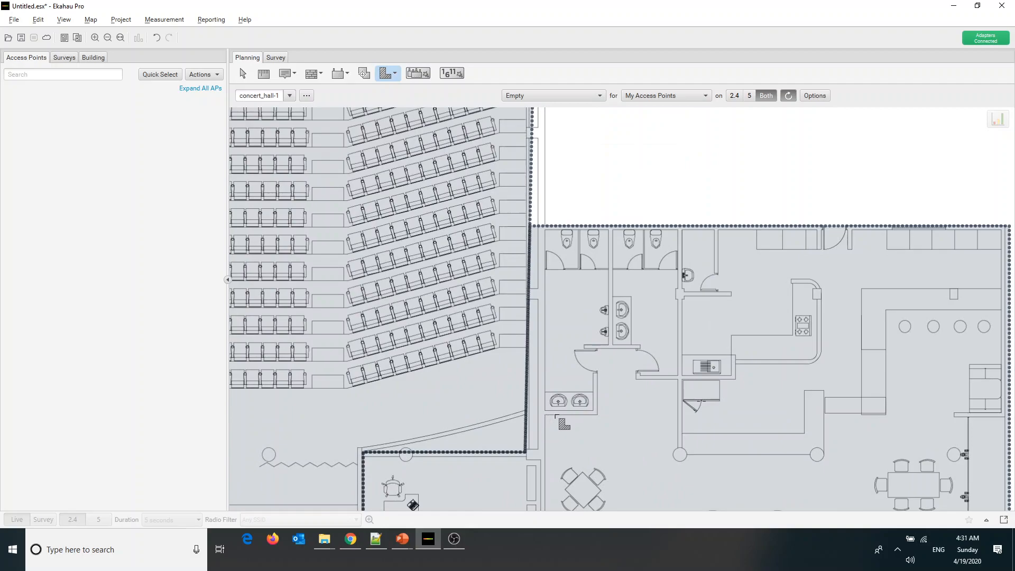
pyautogui.click(598, 416)
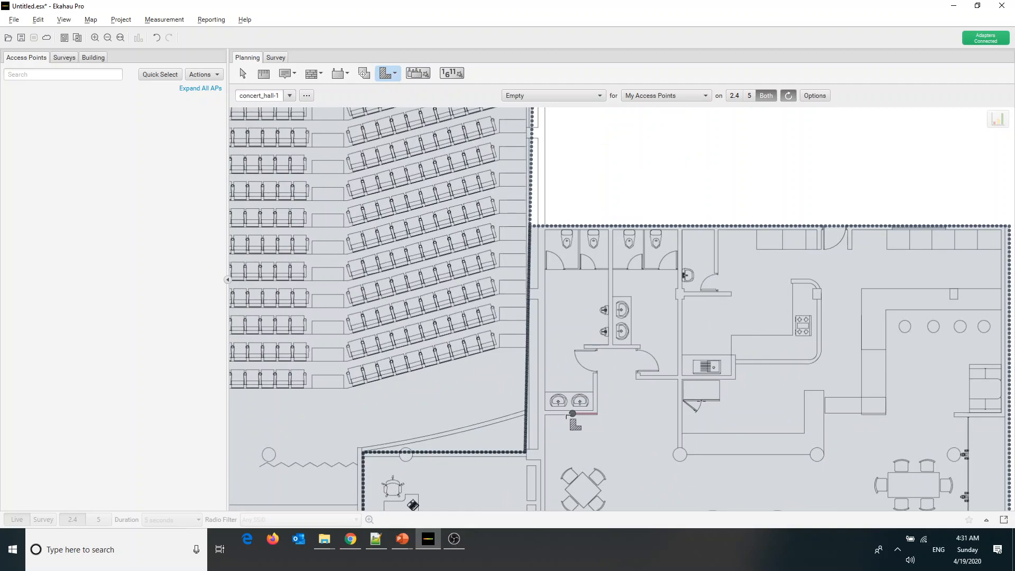
pyautogui.click(544, 413)
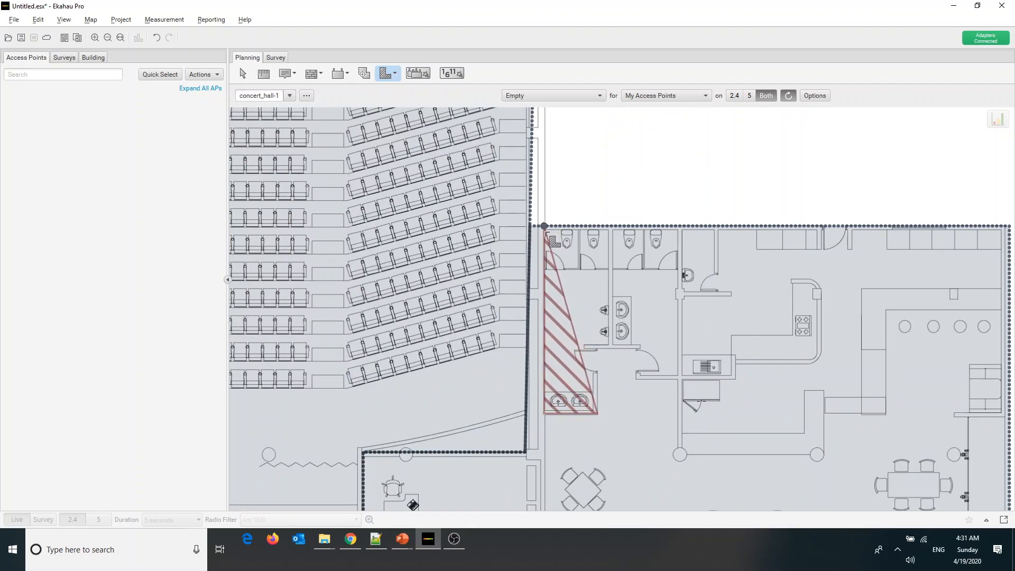
pyautogui.click(680, 226)
pyautogui.click(680, 378)
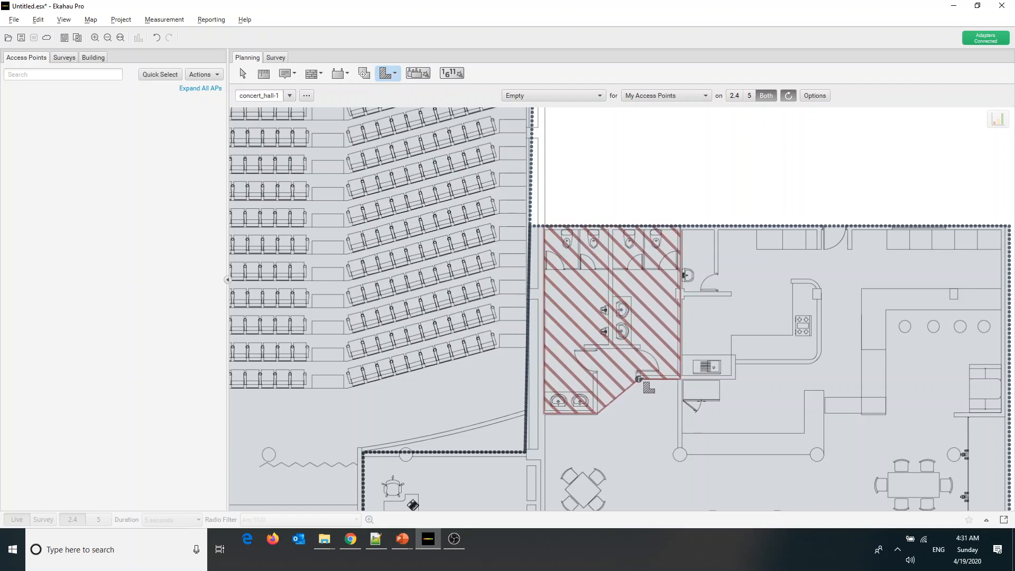
pyautogui.click(638, 378)
pyautogui.click(637, 348)
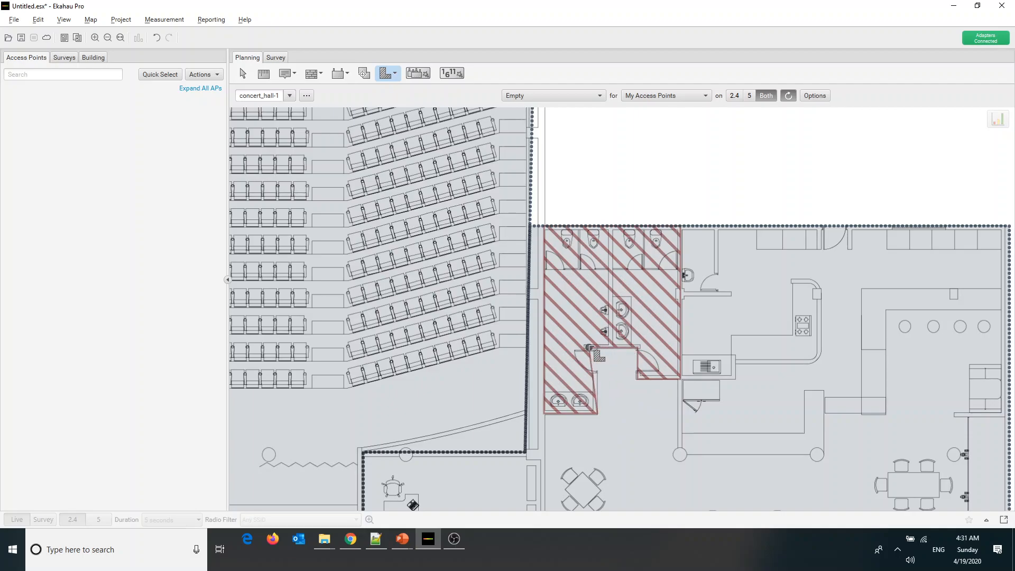
pyautogui.doubleClick(599, 348)
# Step: Draw an exclusion area over the right backstage dressing room with its toilet and the small adjoining room below the stairs
pyautogui.scroll(-5, 783, 360)
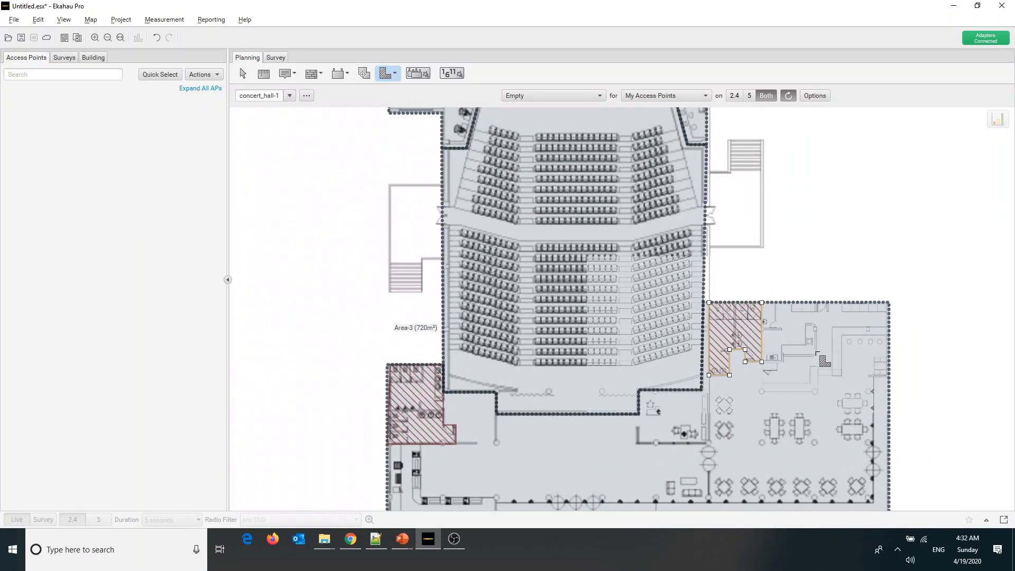
pyautogui.scroll(-1, 818, 356)
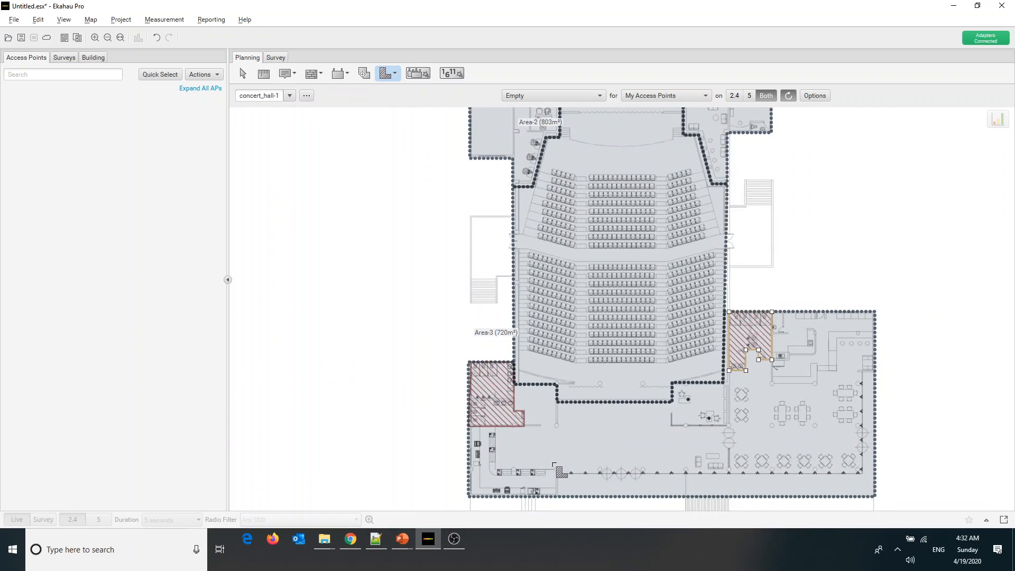
pyautogui.scroll(4, 722, 378)
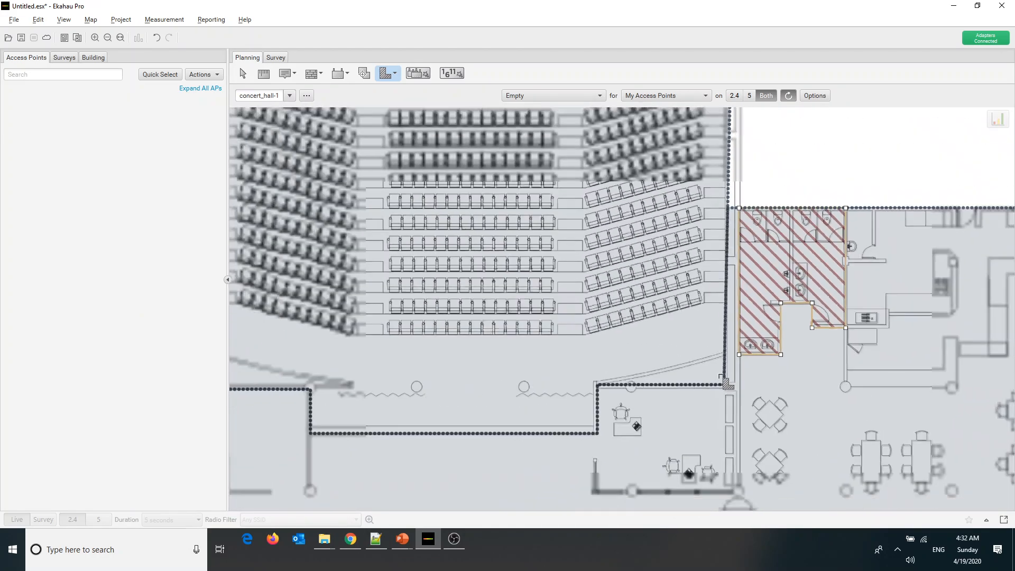
pyautogui.scroll(-5, 722, 378)
pyautogui.scroll(1, 750, 263)
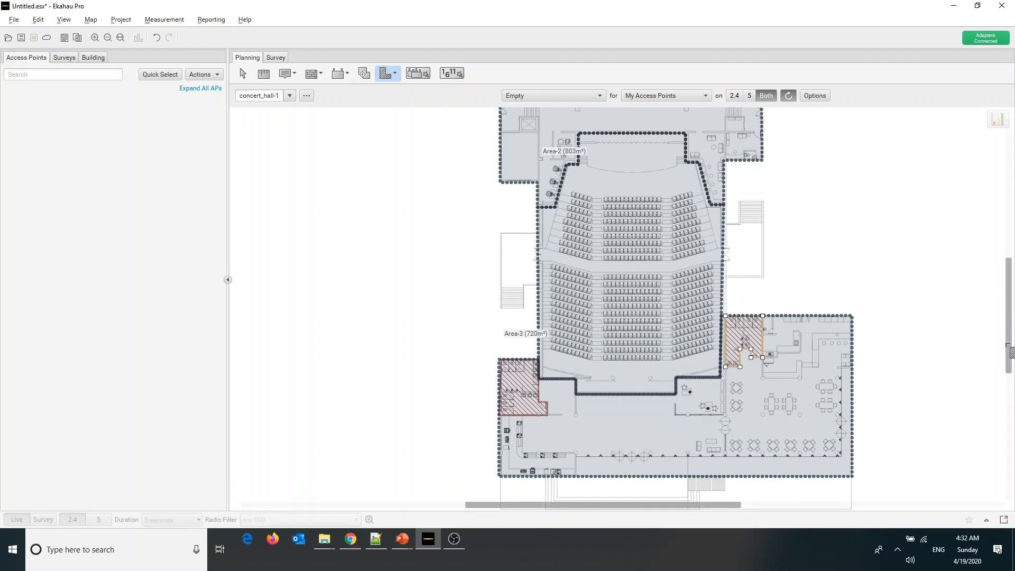
pyautogui.scroll(3, 1010, 339)
pyautogui.scroll(5, 766, 337)
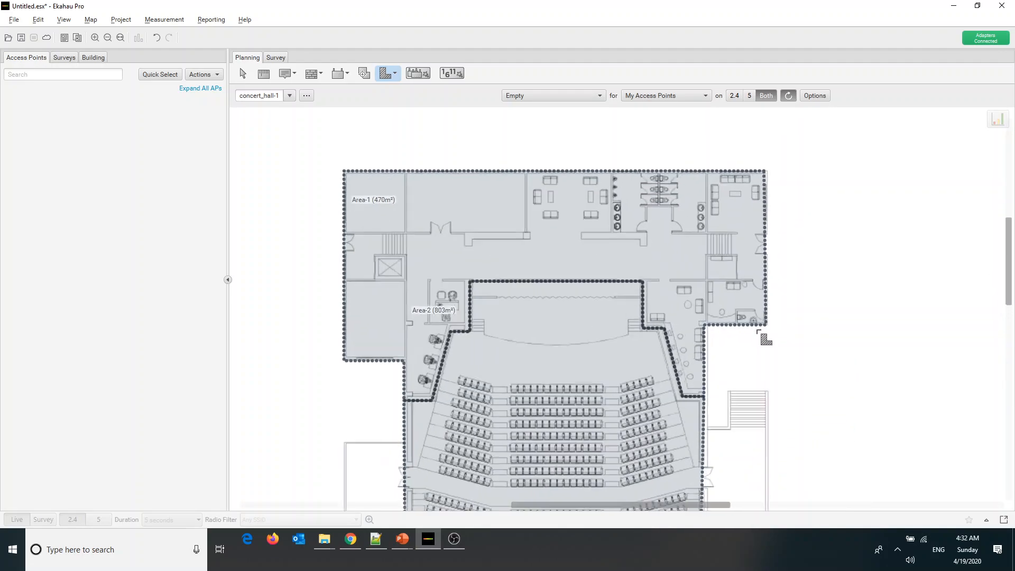
pyautogui.scroll(2, 765, 335)
pyautogui.click(790, 320)
pyautogui.click(787, 164)
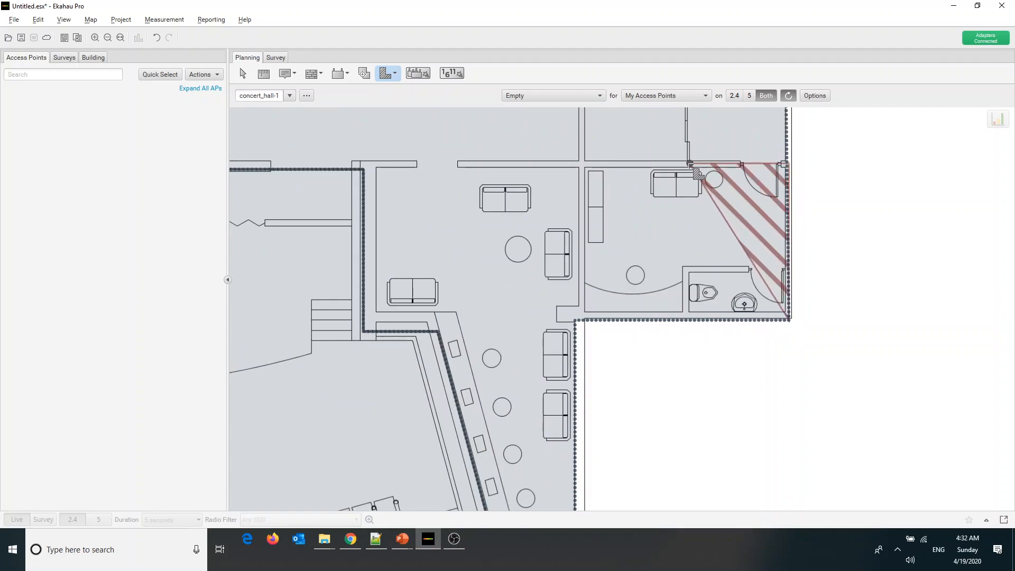
pyautogui.scroll(3, 745, 203)
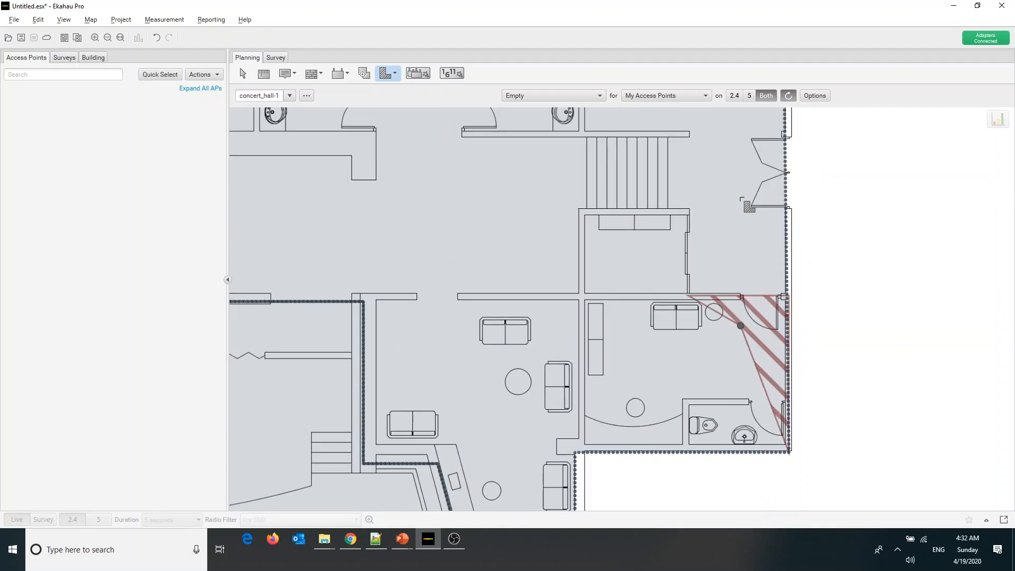
pyautogui.click(690, 212)
pyautogui.click(584, 212)
pyautogui.click(576, 453)
# Step: Draw an exclusion area over the backstage restrooms along the upper outer wall, following the walls around the entrance corridor
pyautogui.scroll(-1, 591, 396)
pyautogui.scroll(3, 591, 389)
pyautogui.scroll(-3, 591, 389)
pyautogui.moveTo(590, 361); pyautogui.dragTo(591, 389)
pyautogui.press('Up')
pyautogui.press('Up')
pyautogui.press('Up')
pyautogui.press('Up')
pyautogui.press('Up')
pyautogui.press('Up')
pyautogui.press('Up')
pyautogui.press('Up')
pyautogui.press('Up')
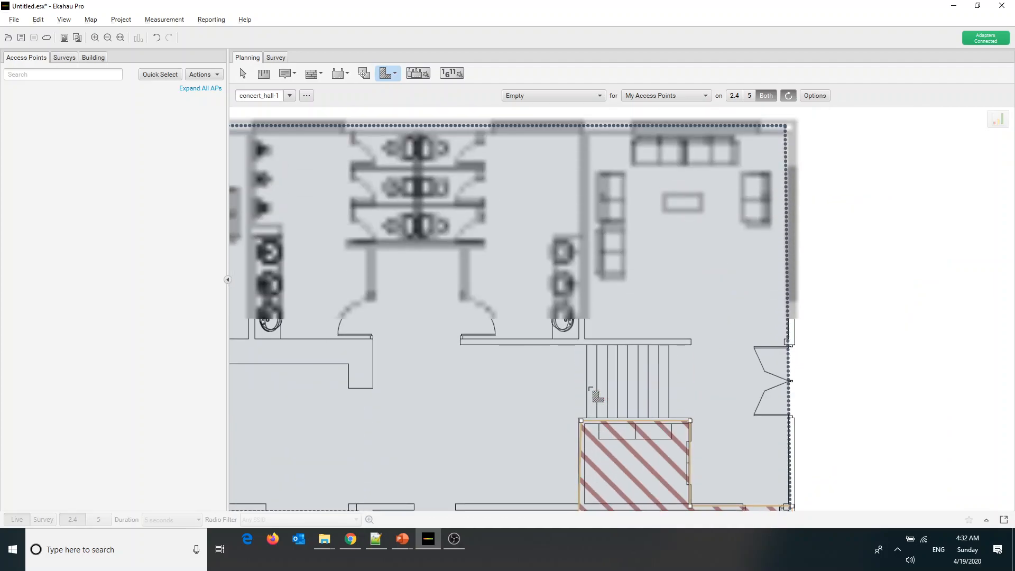
pyautogui.press('Left')
pyautogui.press('Left')
pyautogui.press('Left')
pyautogui.press('Left')
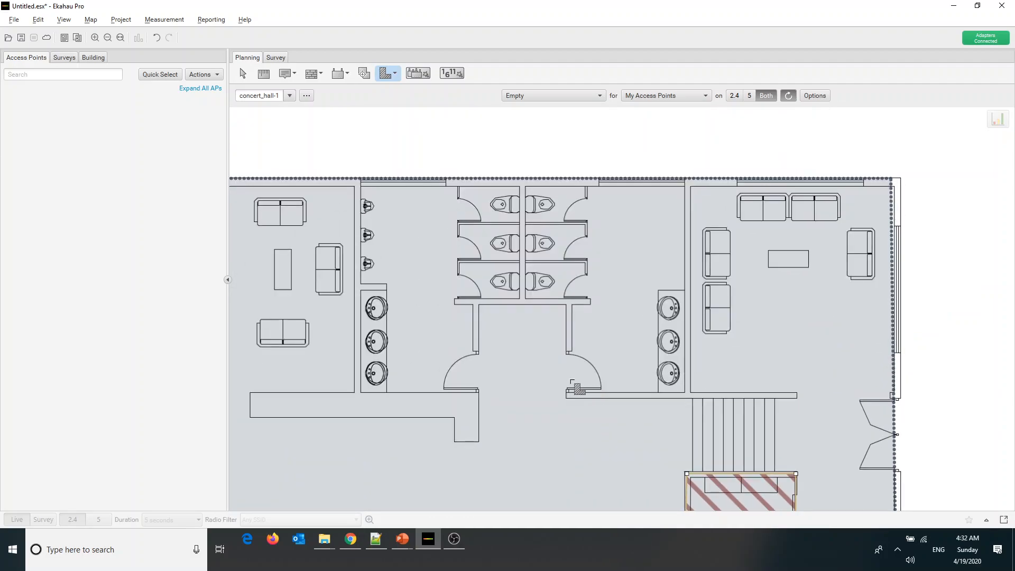
pyautogui.scroll(-1, 573, 379)
pyautogui.click(679, 197)
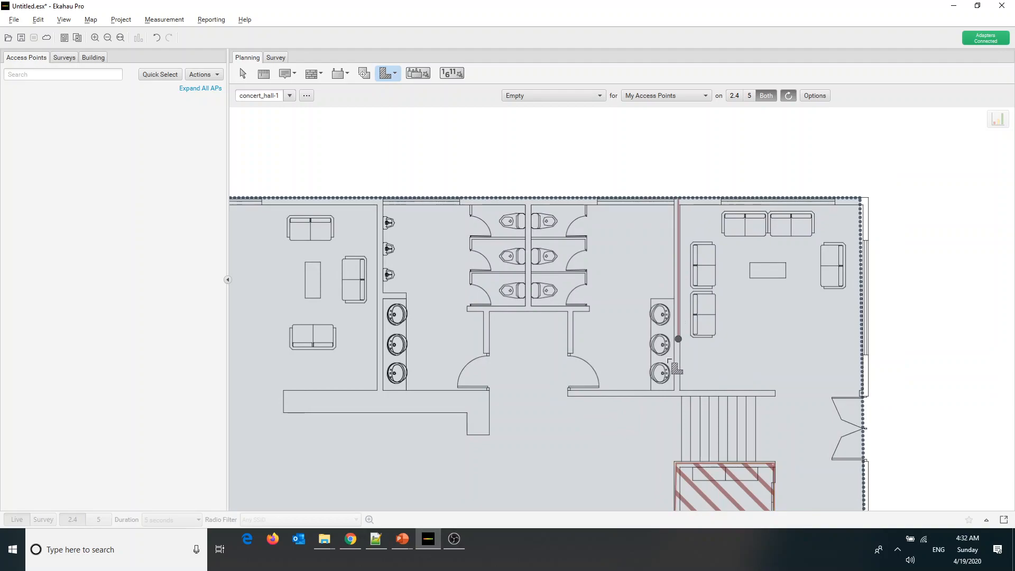
pyautogui.click(678, 392)
pyautogui.click(569, 393)
pyautogui.click(570, 312)
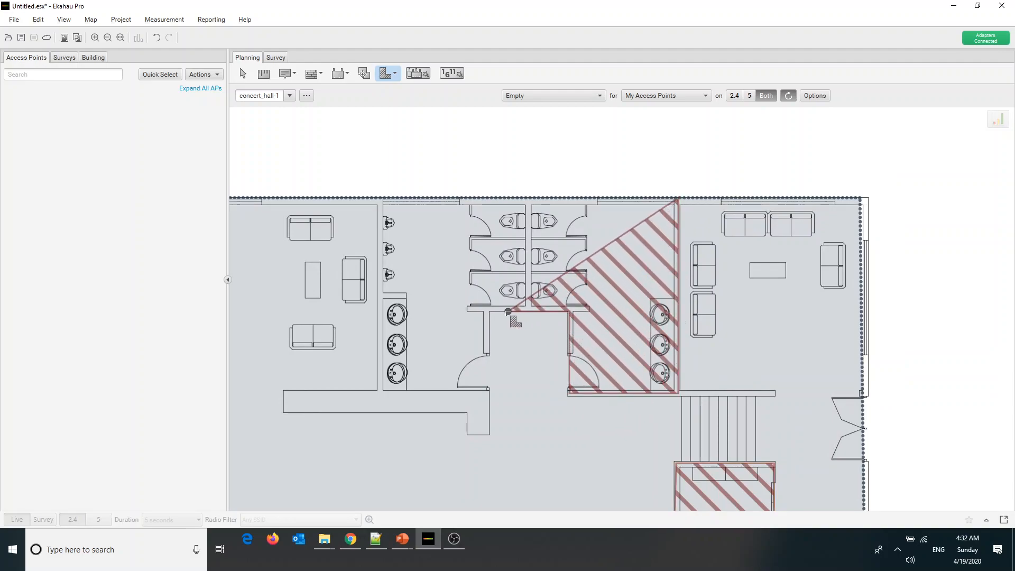
pyautogui.click(486, 312)
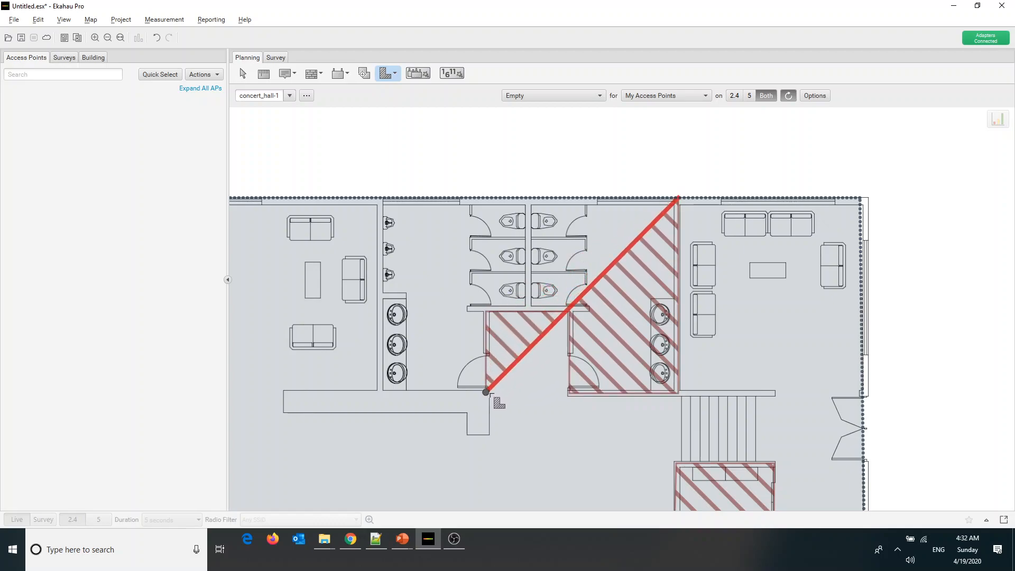
pyautogui.click(486, 392)
pyautogui.click(379, 393)
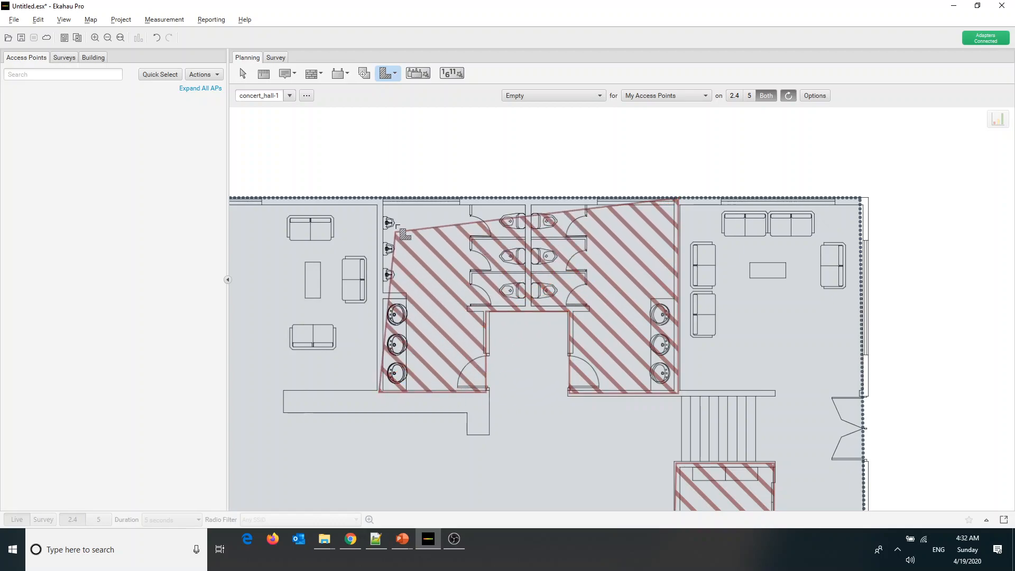
pyautogui.click(377, 203)
# Step: Draw a rectangular exclusion area over the stairwell and elevator space along the left outer wall of the backstage
pyautogui.scroll(-4, 459, 297)
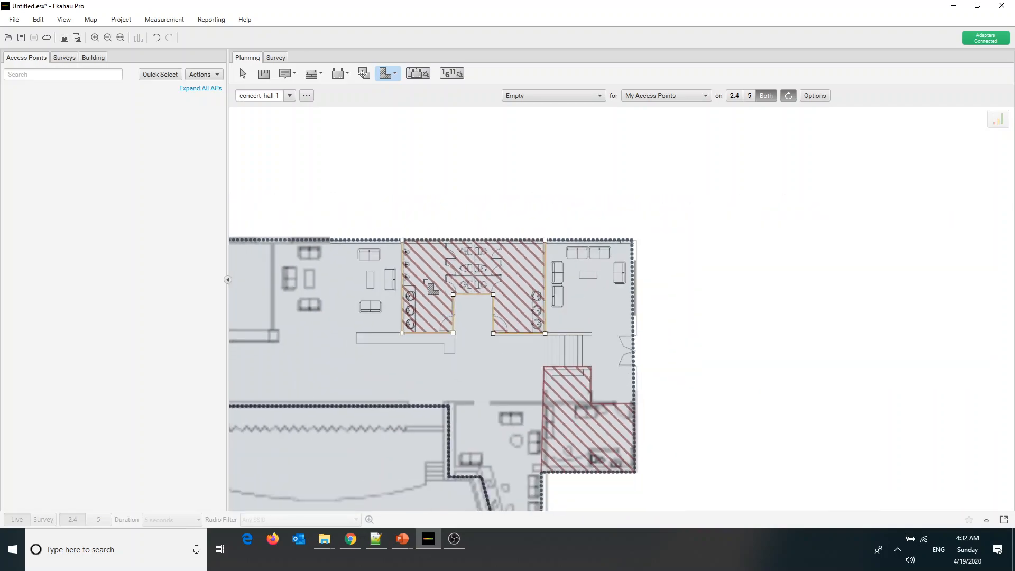
pyautogui.press('Left')
pyautogui.press('Left')
pyautogui.press('Left')
pyautogui.press('Left')
pyautogui.press('Left')
pyautogui.press('Left')
pyautogui.press('Left')
pyautogui.press('Left')
pyautogui.press('Left')
pyautogui.press('Left')
pyautogui.press('Left')
pyautogui.press('Left')
pyautogui.press('Left')
pyautogui.press('Left')
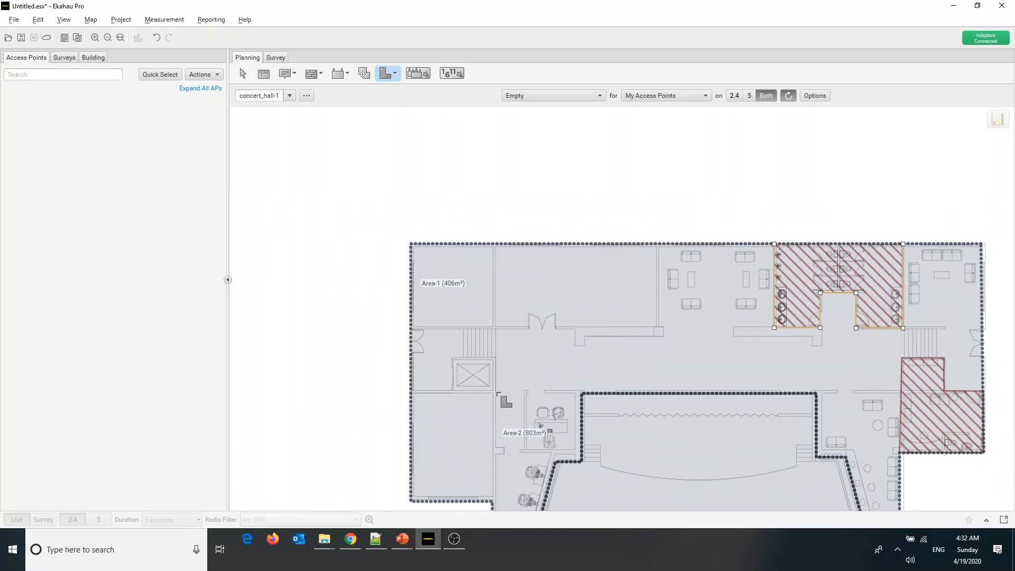
pyautogui.click(495, 393)
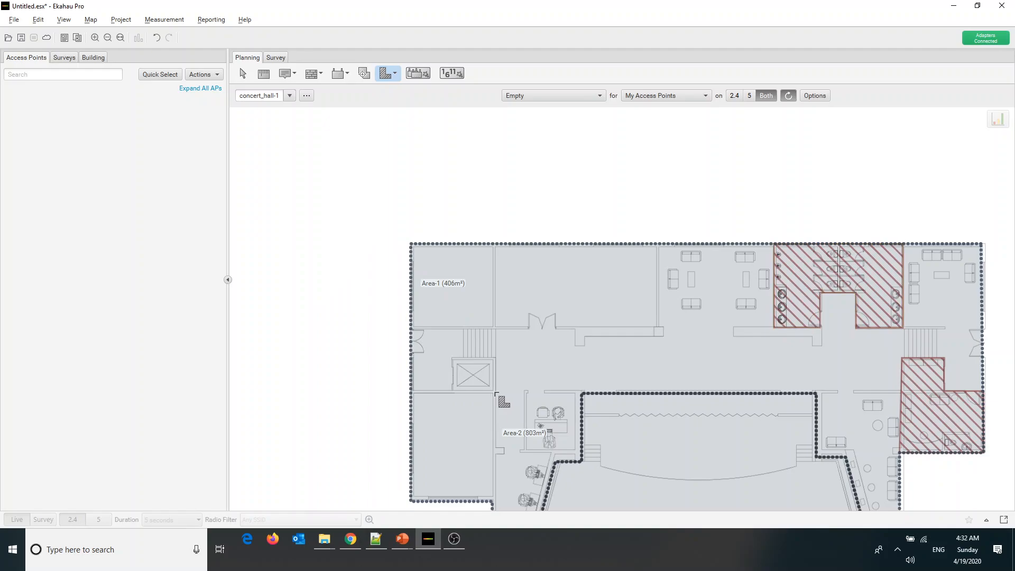
pyautogui.click(410, 391)
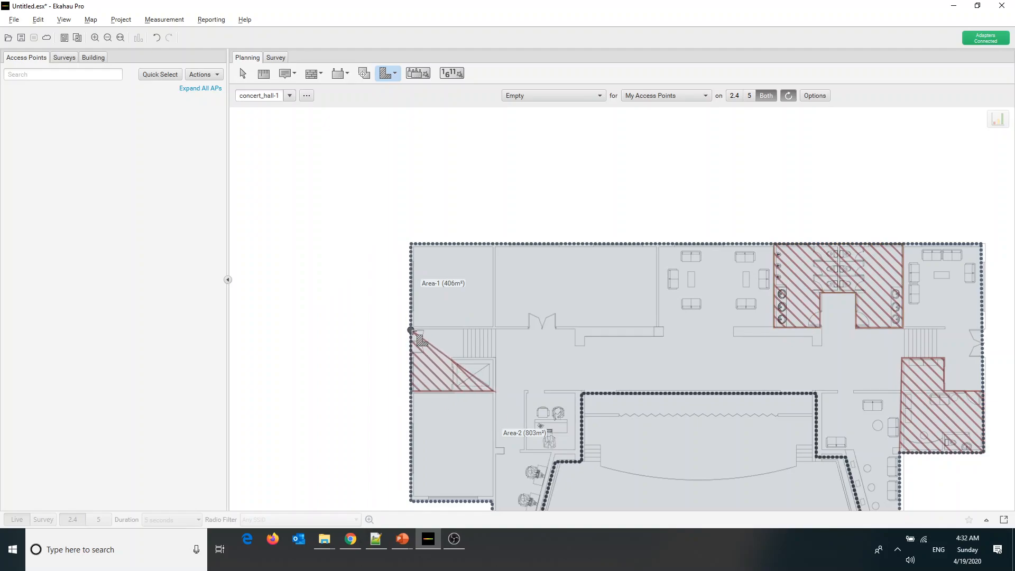
pyautogui.click(411, 330)
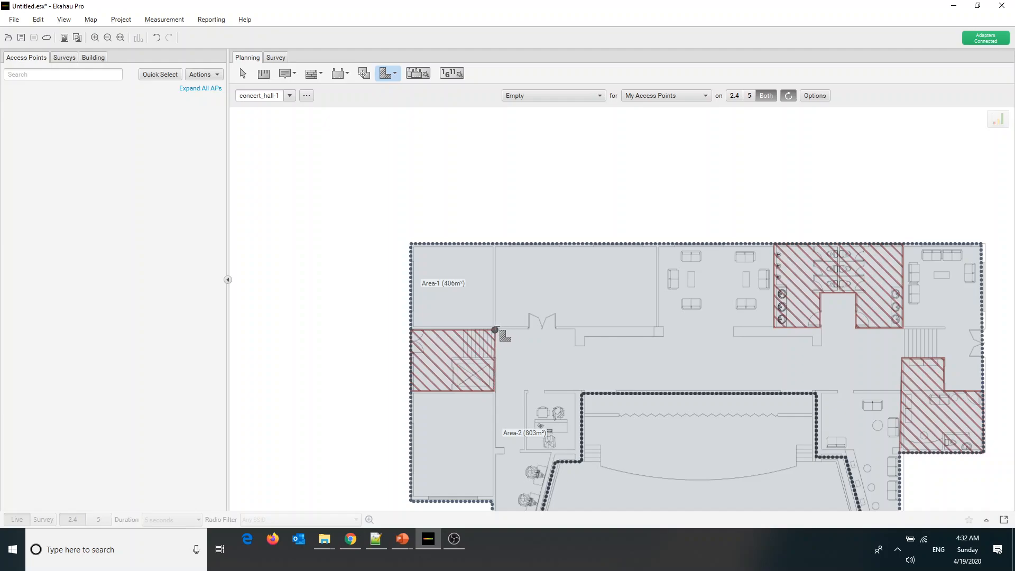
pyautogui.doubleClick(495, 330)
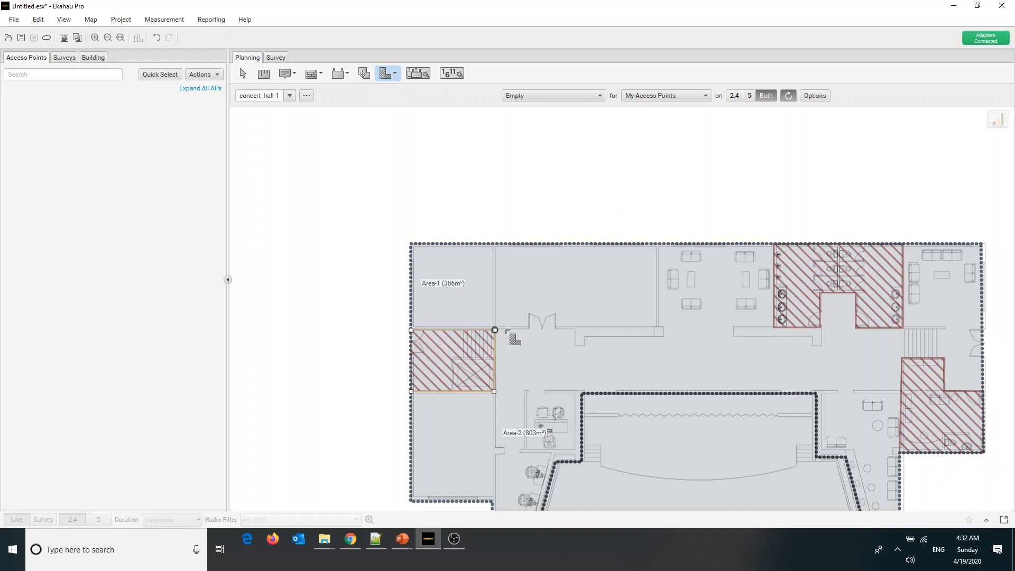
# Step: Draw a triangular exclusion area over the pocket behind the curved wall in the auditorium's rear left corner
pyautogui.scroll(-1, 511, 340)
pyautogui.scroll(-15, 511, 339)
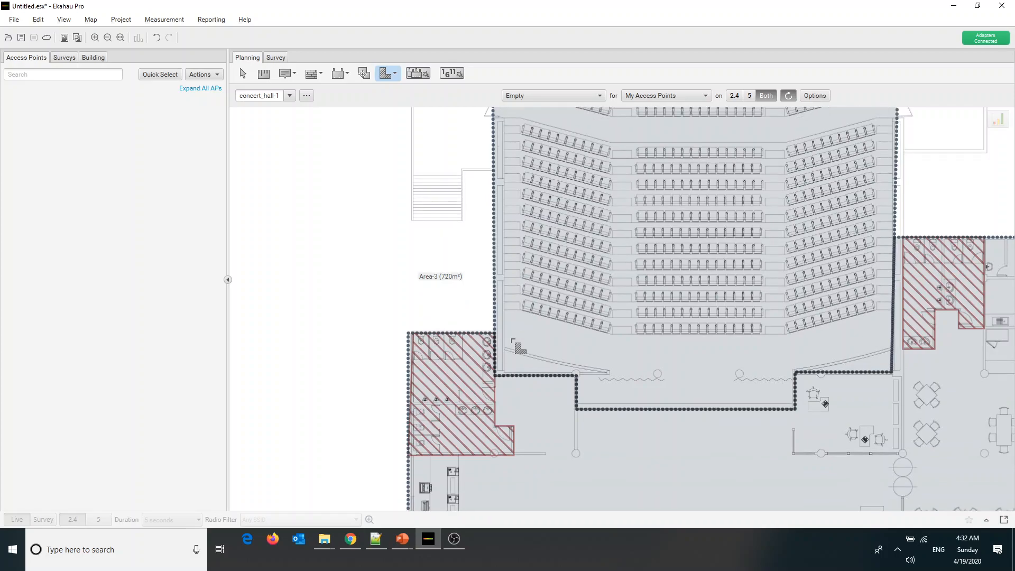
pyautogui.scroll(5, 512, 341)
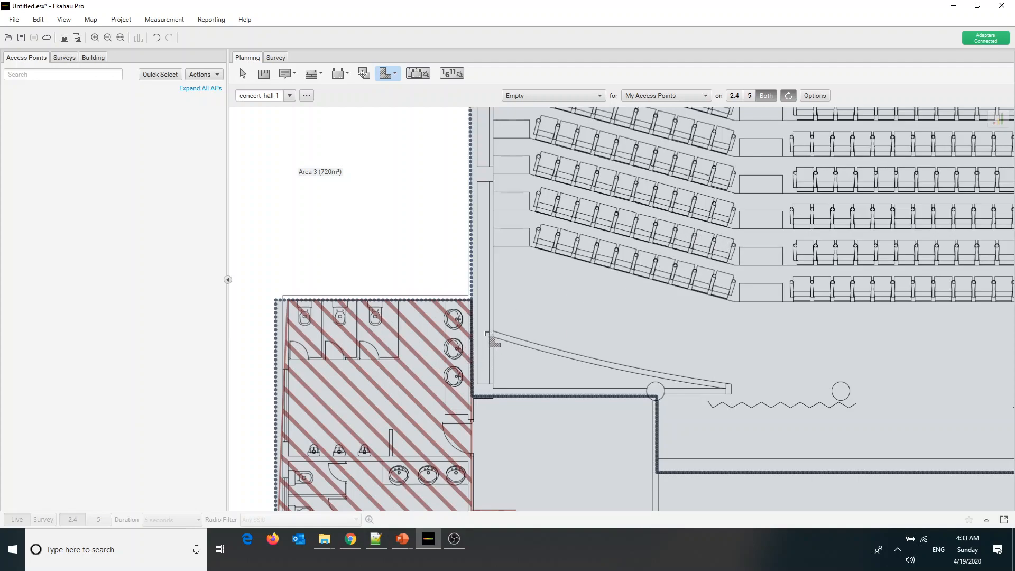
pyautogui.click(485, 332)
pyautogui.click(729, 395)
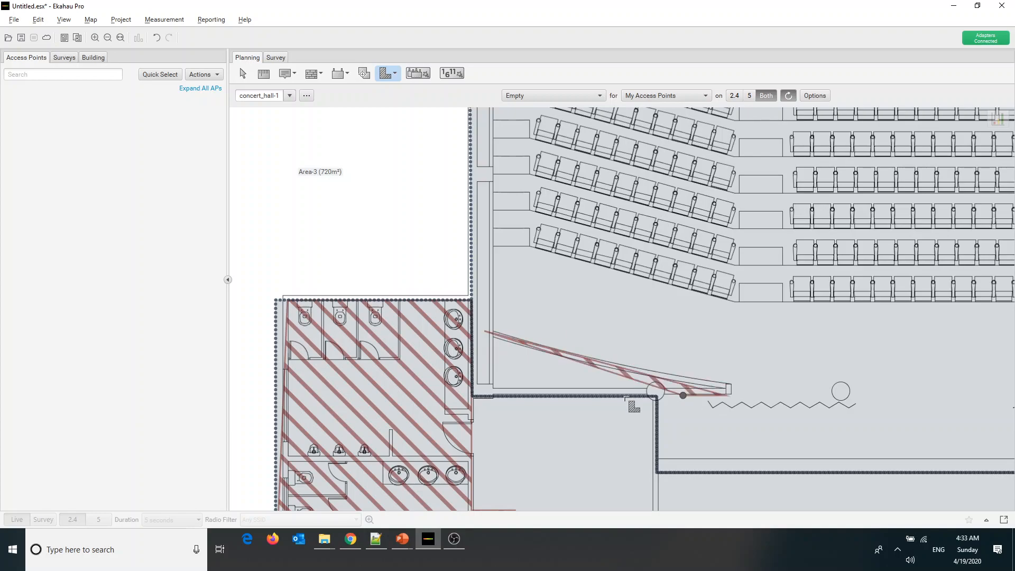
pyautogui.doubleClick(479, 400)
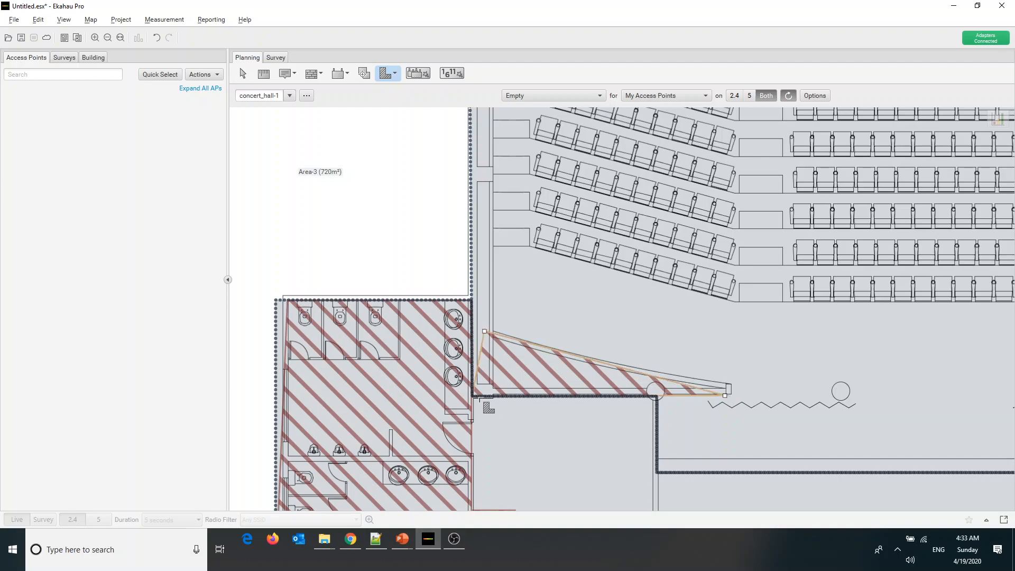
# Step: Draw a triangular exclusion area over the pocket behind the curved wall in the auditorium's rear right corner
pyautogui.press('Right')
pyautogui.press('Right')
pyautogui.press('Right')
pyautogui.press('Right')
pyautogui.press('Right')
pyautogui.press('Right')
pyautogui.press('Right')
pyautogui.press('Right')
pyautogui.press('Right')
pyautogui.press('Right')
pyautogui.press('Right')
pyautogui.press('Right')
pyautogui.press('Right')
pyautogui.press('Right')
pyautogui.press('Right')
pyautogui.press('Right')
pyautogui.press('Right')
pyautogui.press('Right')
pyautogui.press('Right')
pyautogui.press('Right')
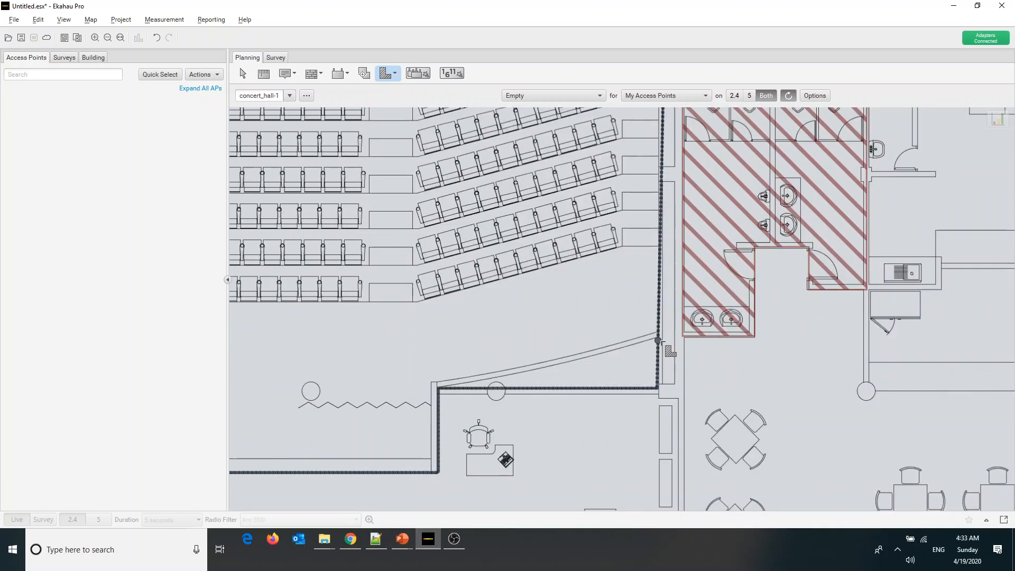
pyautogui.click(659, 338)
pyautogui.click(439, 388)
pyautogui.doubleClick(658, 389)
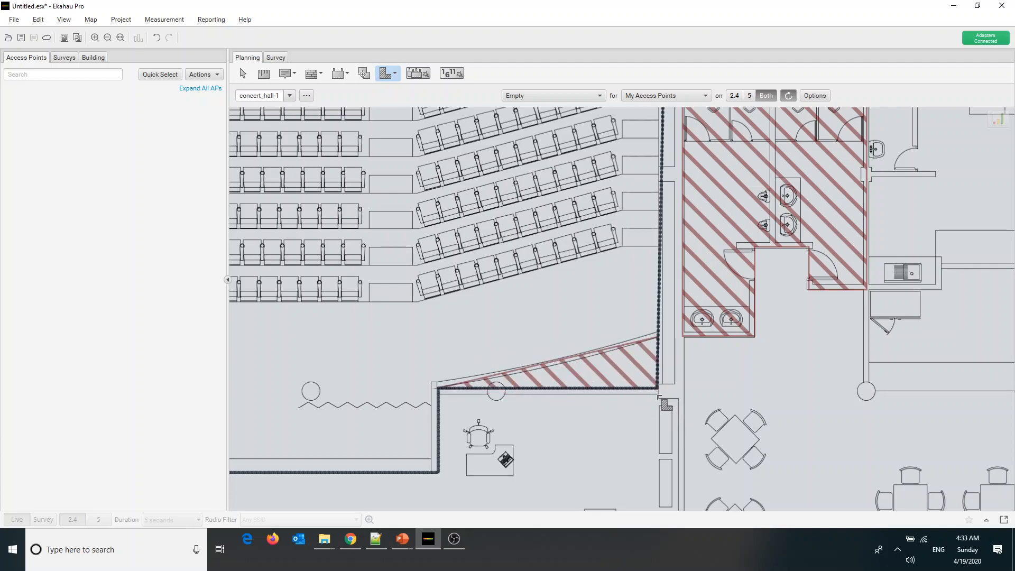
# Step: Draw an exclusion area over the curtained entrance recess at the auditorium's rear, between the two corner pockets
pyautogui.scroll(-3, 448, 420)
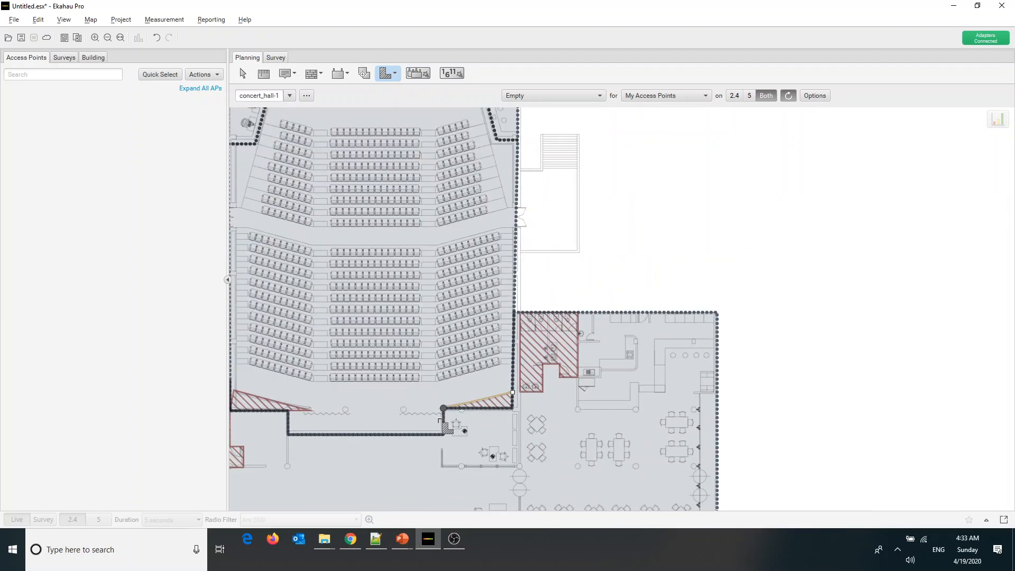
pyautogui.click(442, 410)
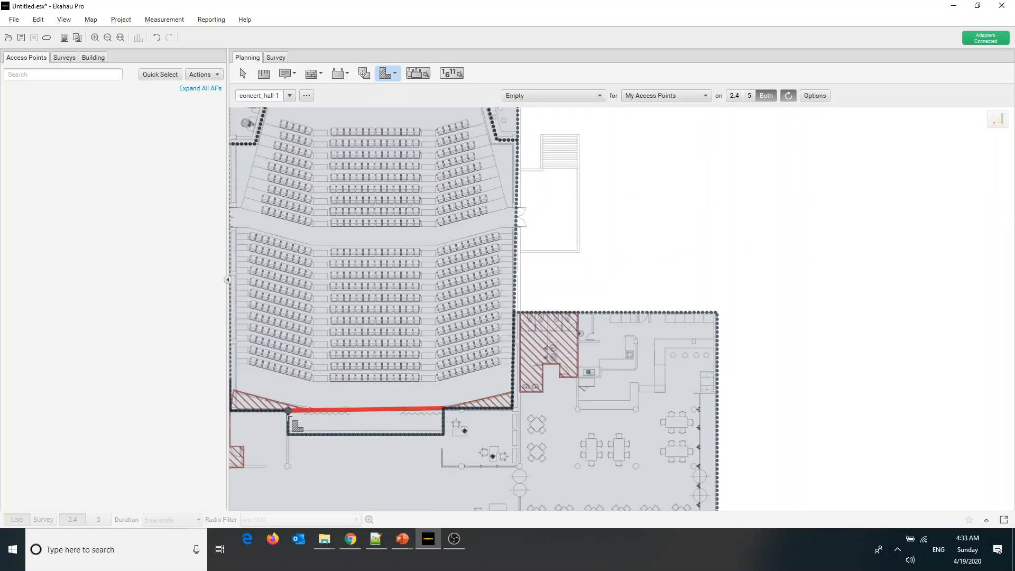
pyautogui.click(288, 434)
pyautogui.click(443, 435)
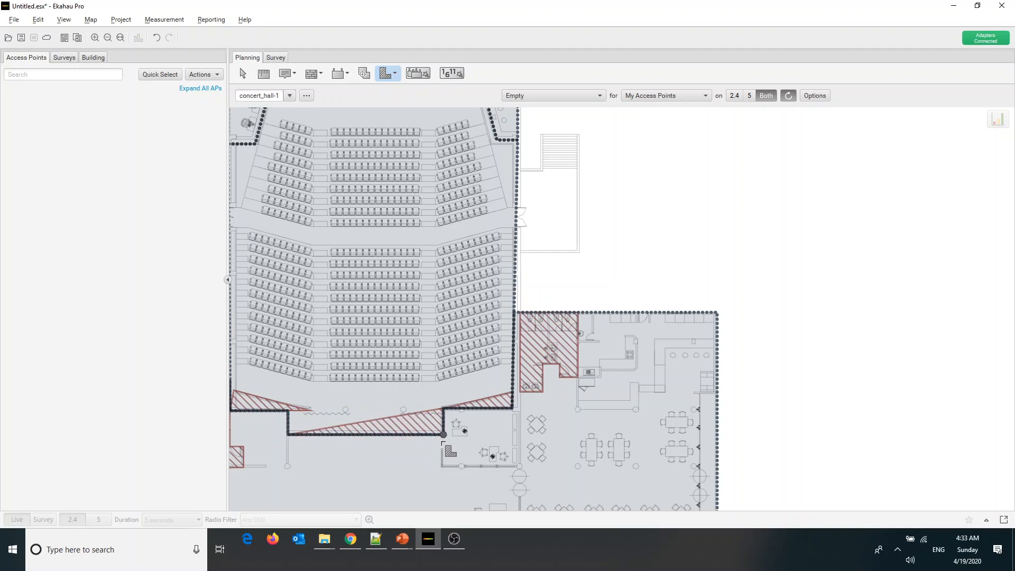
pyautogui.hotkey('ctrl', 'z')
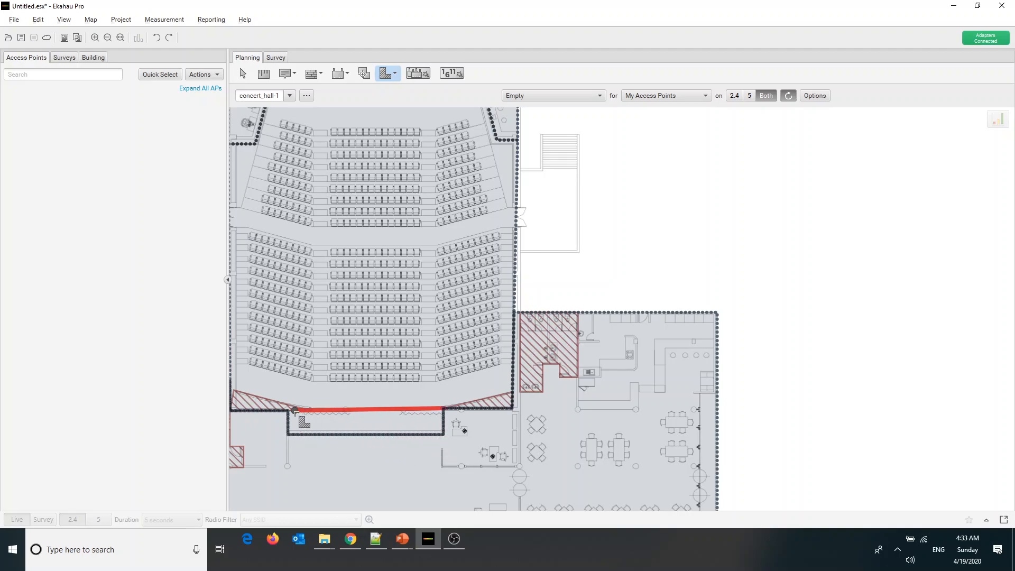
pyautogui.scroll(5, 331, 421)
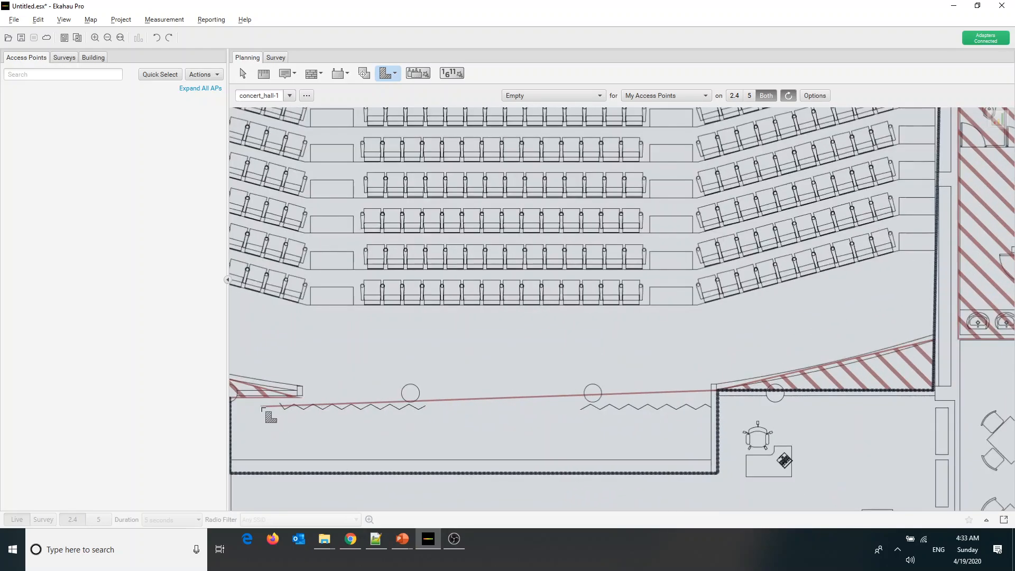
pyautogui.press('Left')
pyautogui.press('Left')
pyautogui.press('Left')
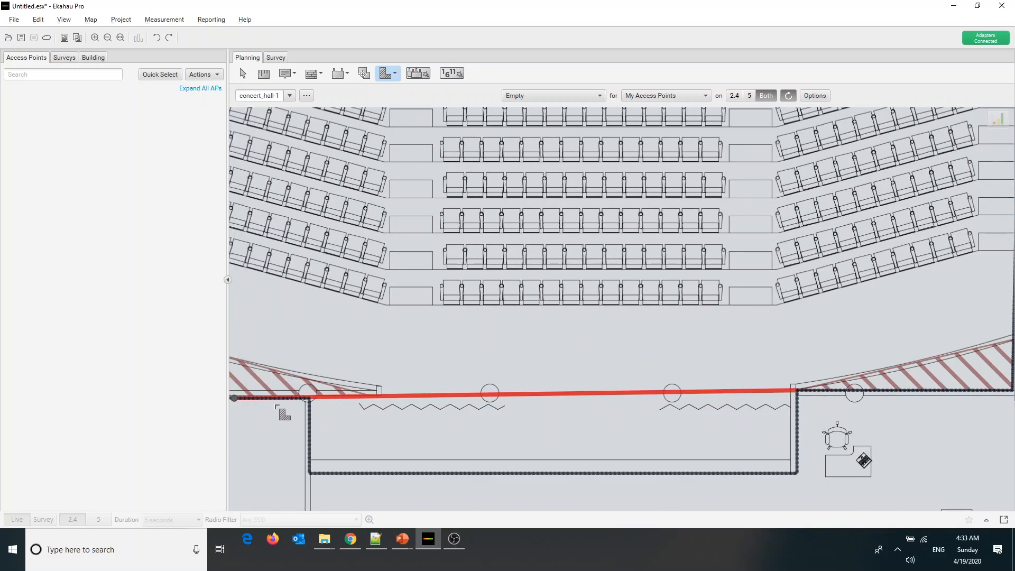
pyautogui.click(311, 406)
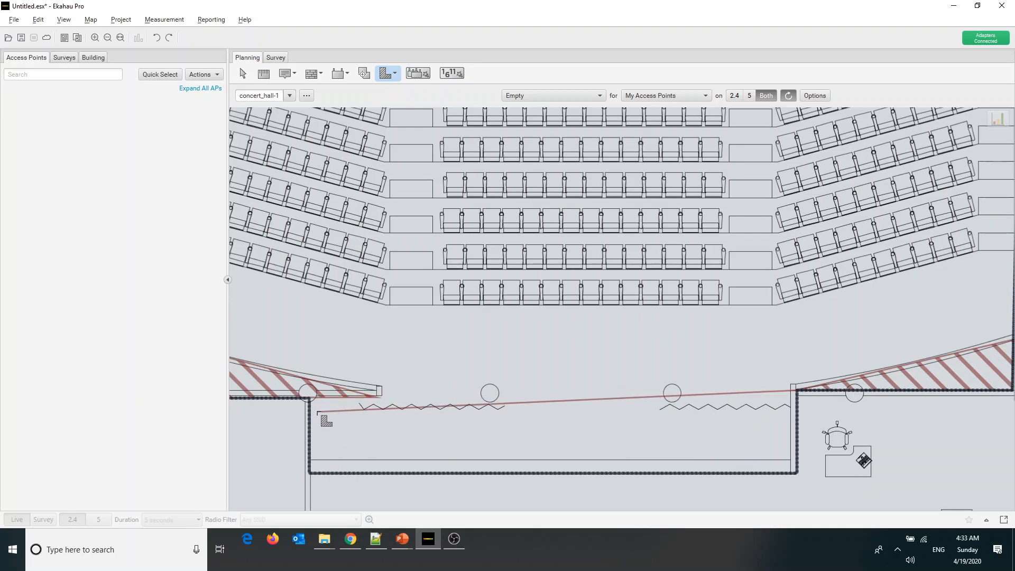
pyautogui.click(311, 399)
pyautogui.click(309, 473)
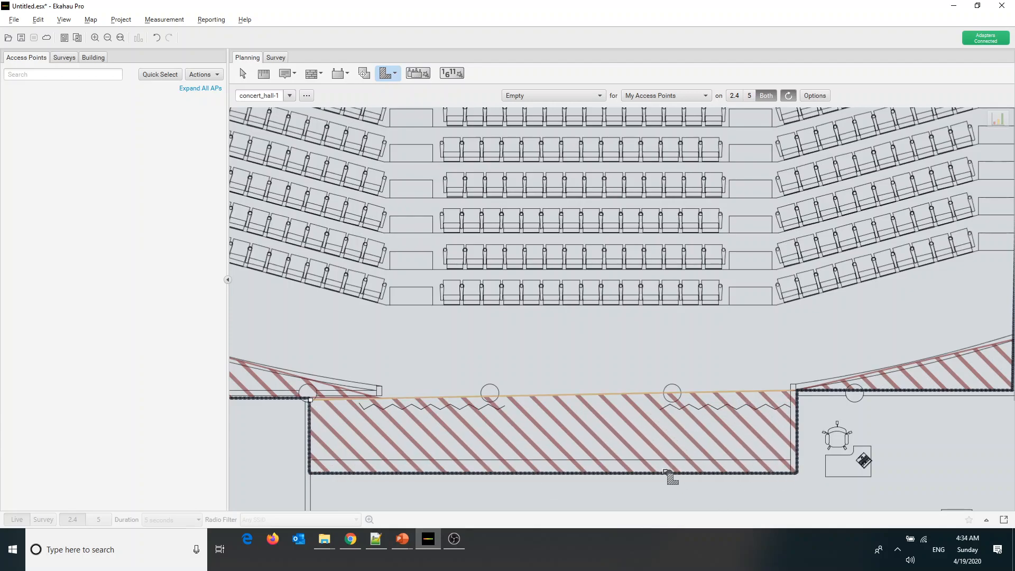
# Step: Hide the exclusion areas on the floor plan and switch back to the selection tool
pyautogui.scroll(-9, 633, 417)
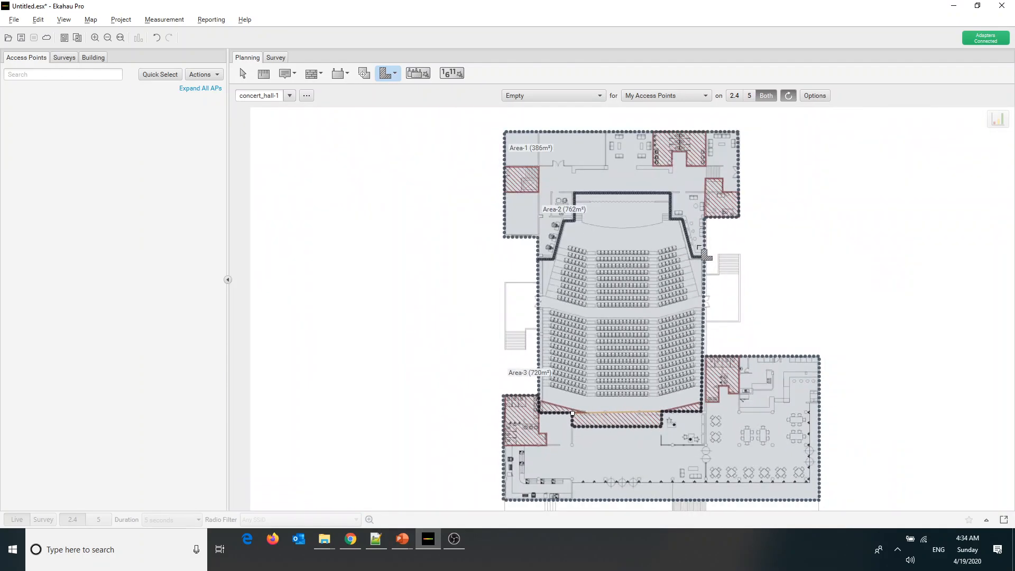
pyautogui.scroll(10, 697, 240)
pyautogui.scroll(-7, 695, 239)
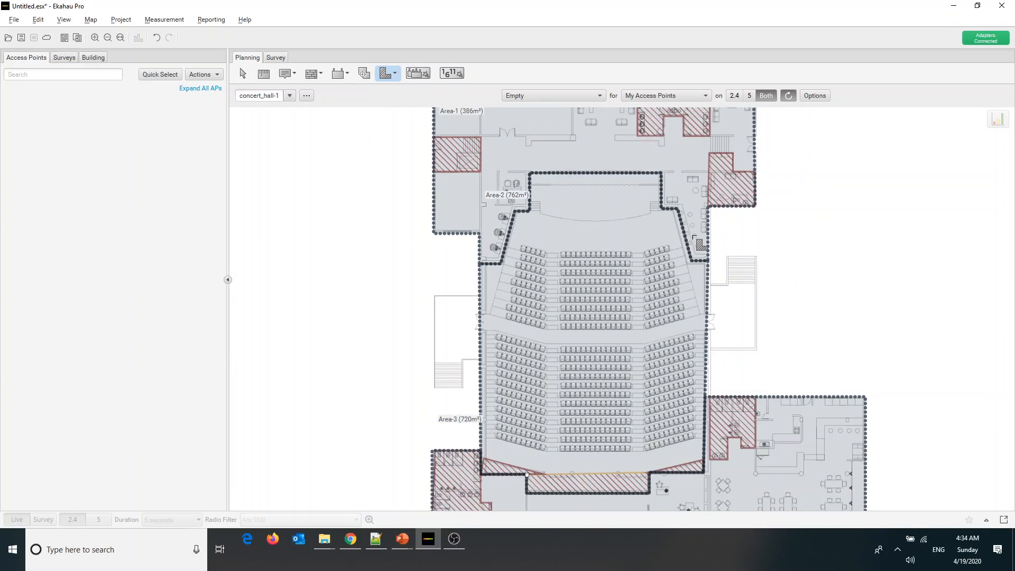
pyautogui.scroll(-3, 698, 241)
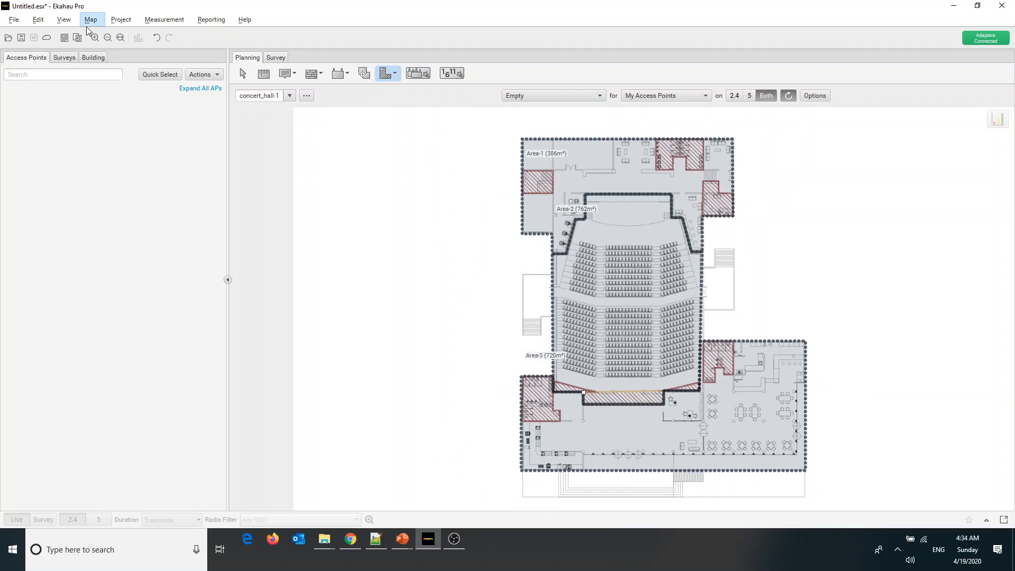
pyautogui.click(60, 23)
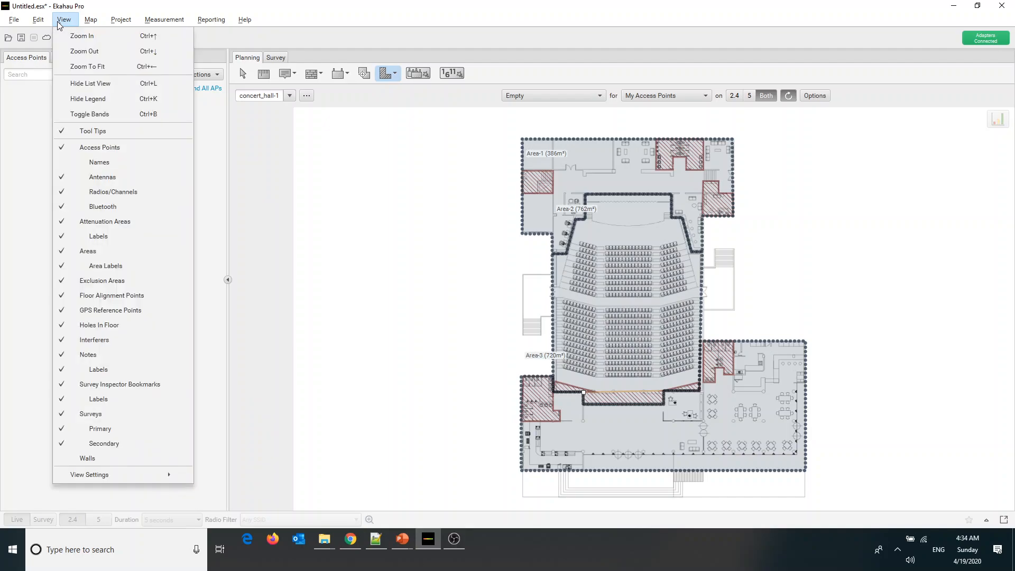
pyautogui.click(97, 287)
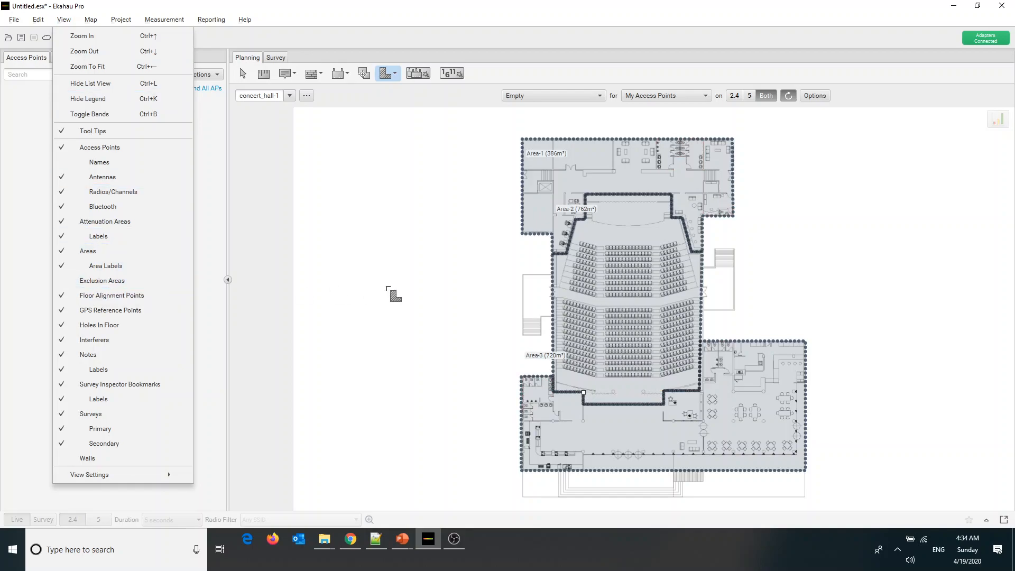
pyautogui.click(244, 76)
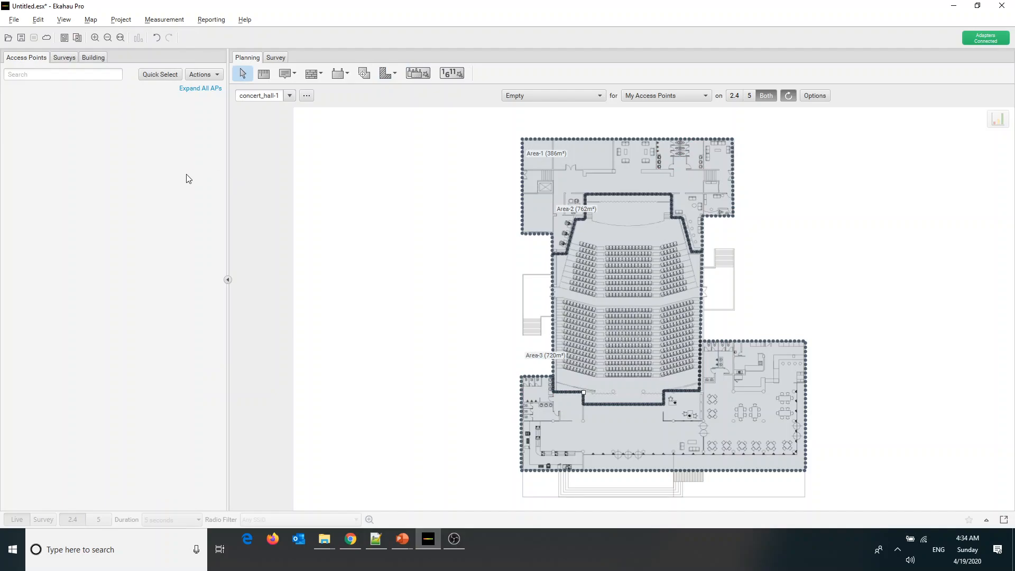
# Step: Examine the coverage requirement criteria of the Aruba VHD Guideline, Cisco Design Guideline and Location Tracking (RTLS) presets
pyautogui.click(124, 20)
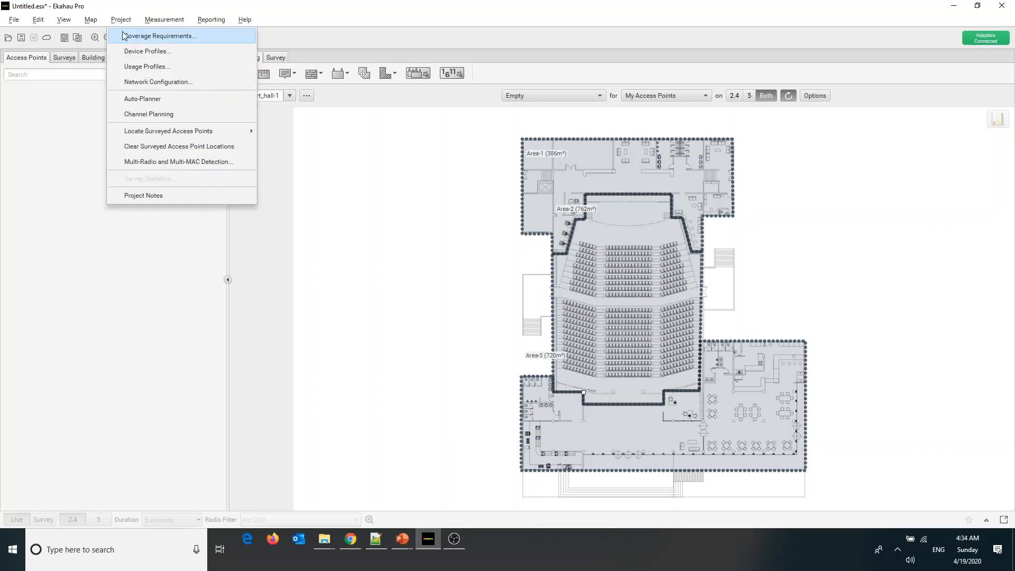
pyautogui.click(125, 35)
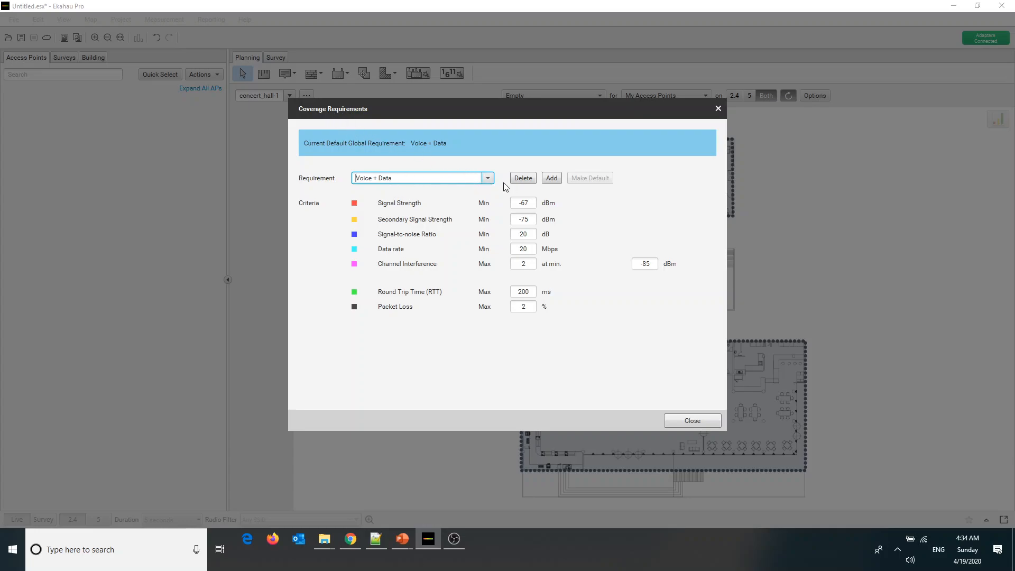
pyautogui.click(488, 178)
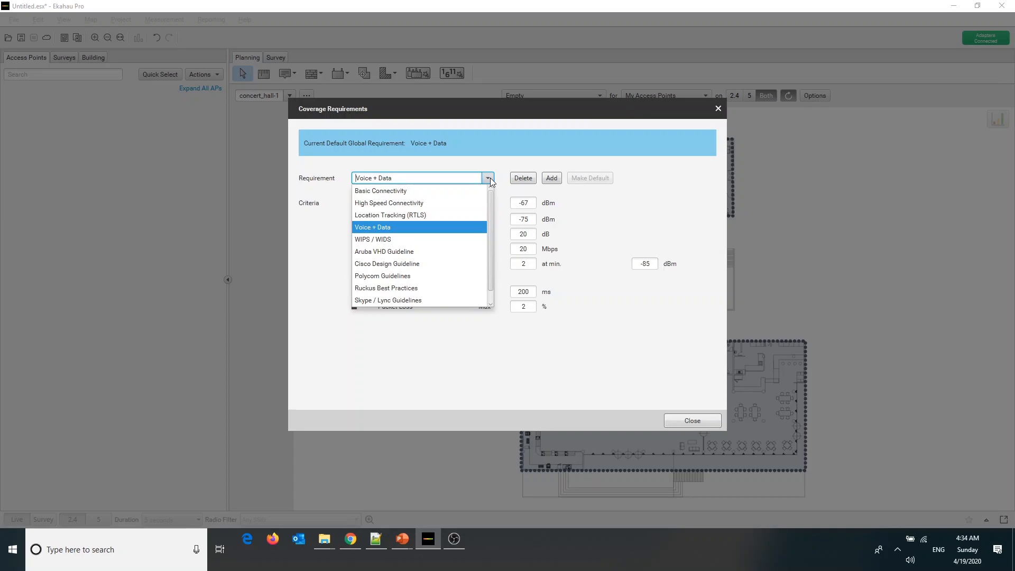
pyautogui.click(457, 258)
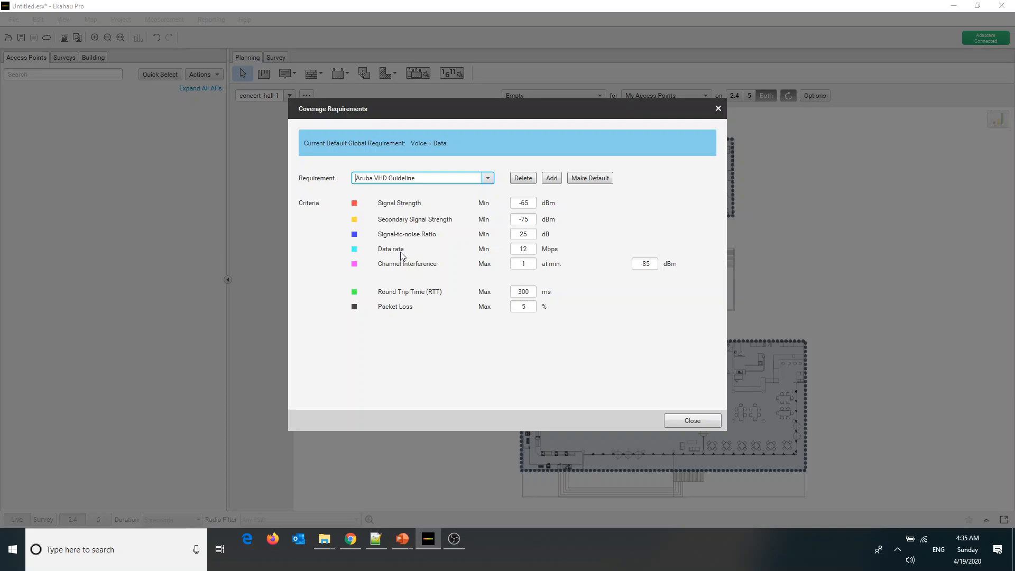
pyautogui.click(487, 178)
pyautogui.click(452, 270)
pyautogui.click(488, 180)
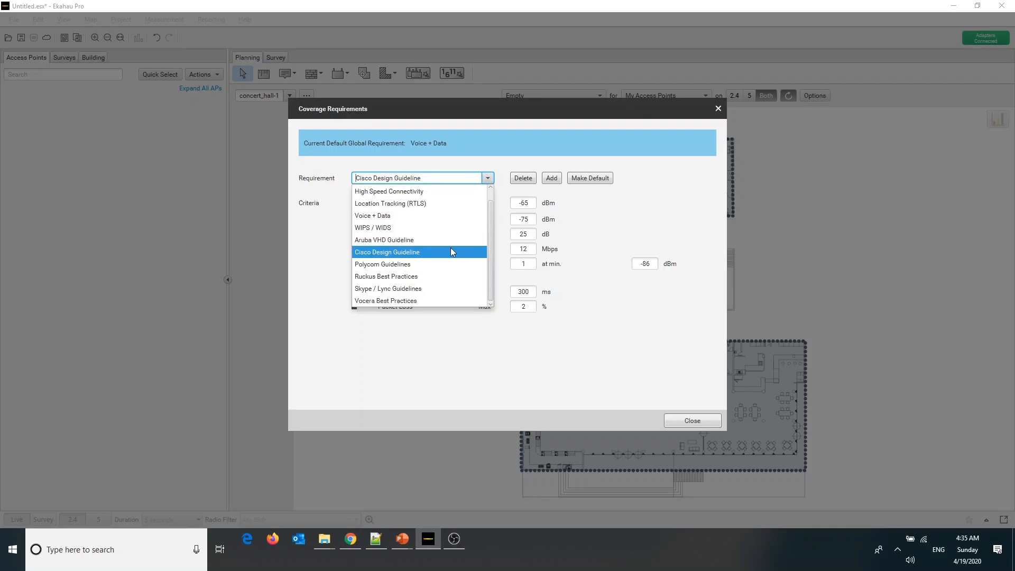
pyautogui.click(441, 215)
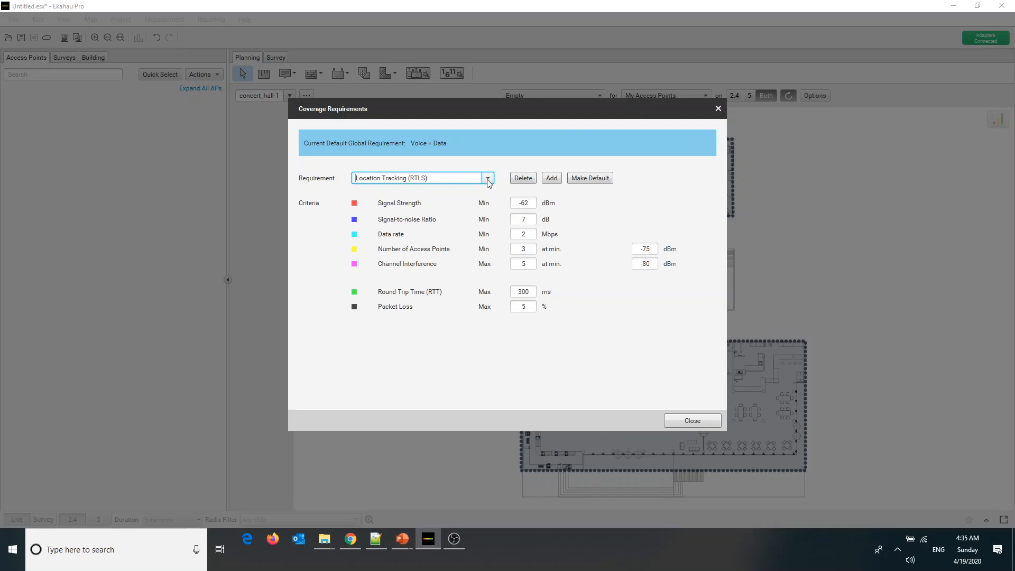
# Step: Add a coverage requirement named Concert Facility and set its minimum signal strength to -67 dBm
pyautogui.click(550, 178)
pyautogui.click(433, 178)
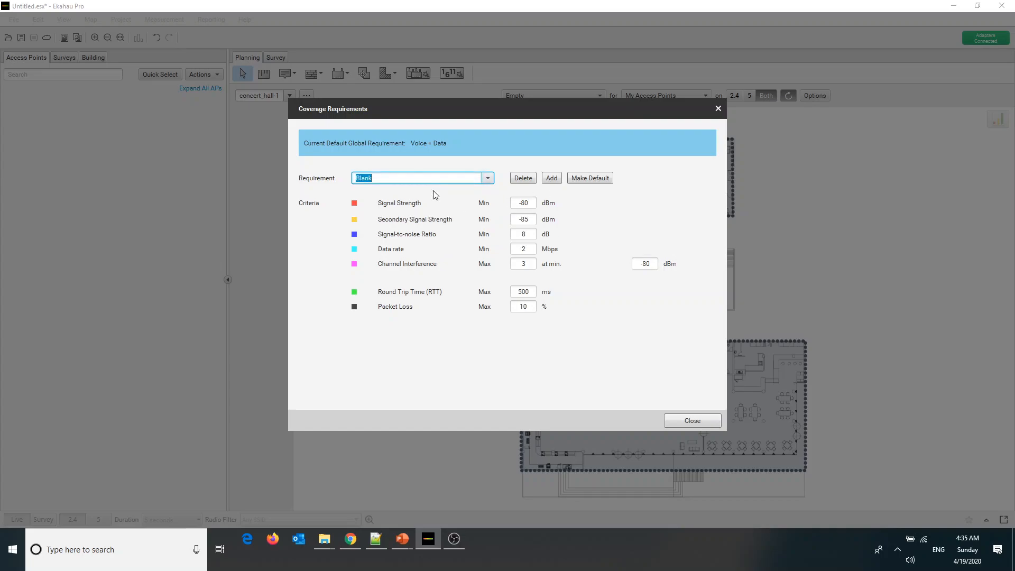
pyautogui.write('Concert')
pyautogui.write(' Af')
pyautogui.press('BackSpace')
pyautogui.press('BackSpace')
pyautogui.write('Faciloity\\')
pyautogui.press('BackSpace')
pyautogui.press('BackSpace')
pyautogui.press('BackSpace')
pyautogui.press('BackSpace')
pyautogui.write('ity')
pyautogui.click(525, 203)
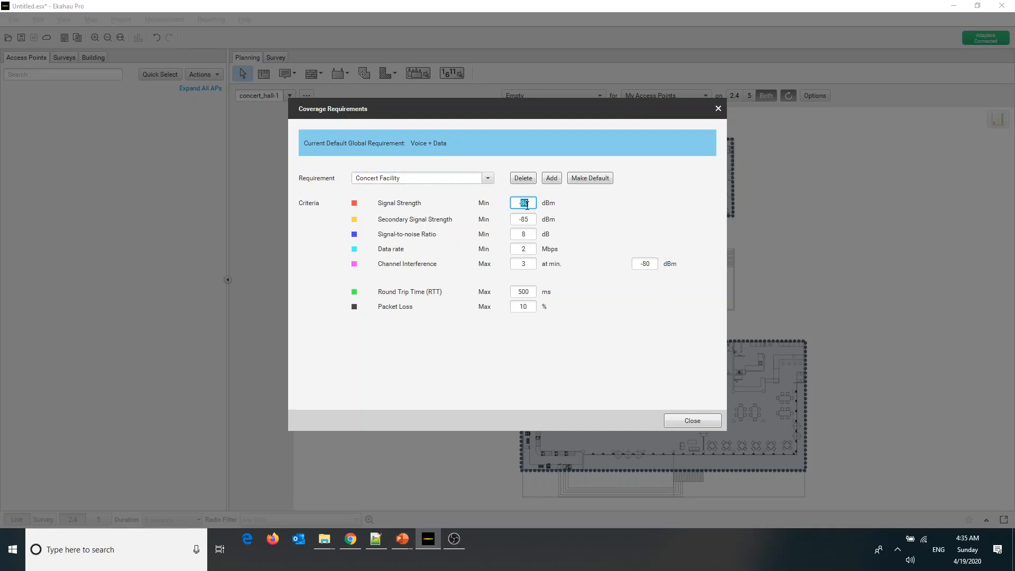
pyautogui.write('-67')
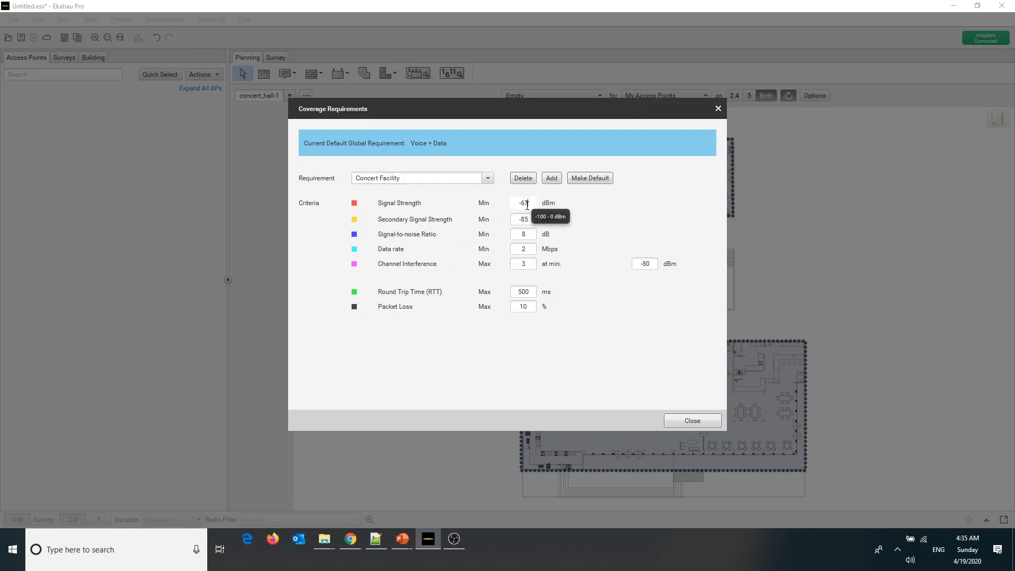
# Step: Set Concert Facility's minimums to -75 dBm secondary signal strength, 25 dB signal-to-noise ratio and 12 Mbps data rate
pyautogui.click(530, 220)
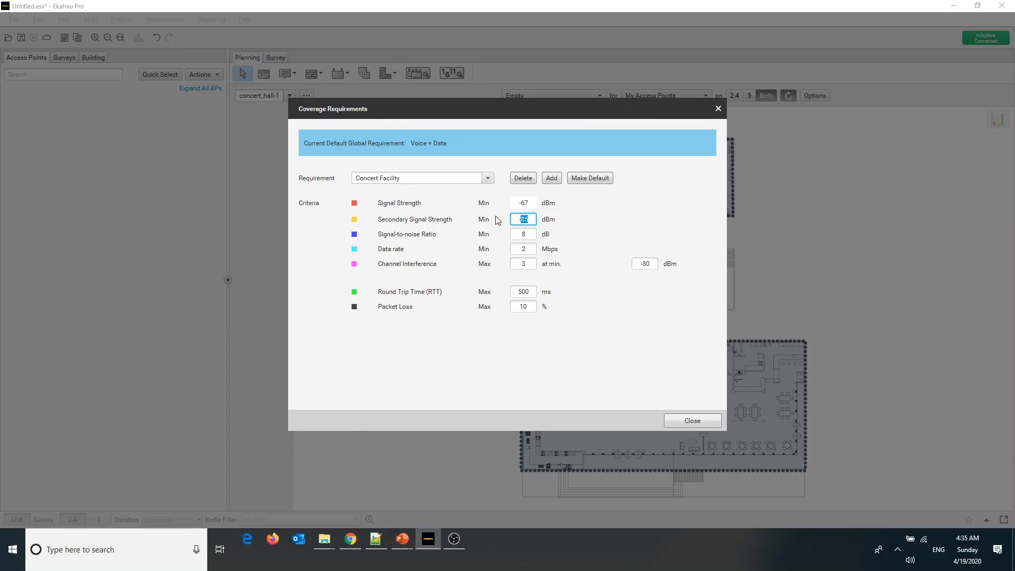
pyautogui.write('-75')
pyautogui.click(522, 233)
pyautogui.write('25')
pyautogui.click(525, 249)
pyautogui.write('12')
pyautogui.click(526, 263)
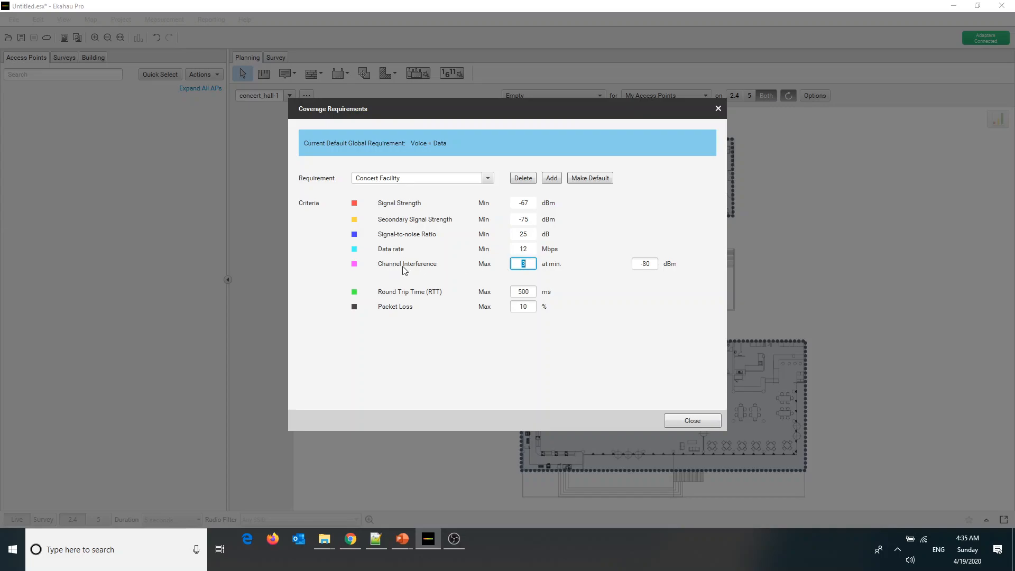
pyautogui.write('2')
pyautogui.click(652, 264)
pyautogui.write('-85')
pyautogui.click(683, 422)
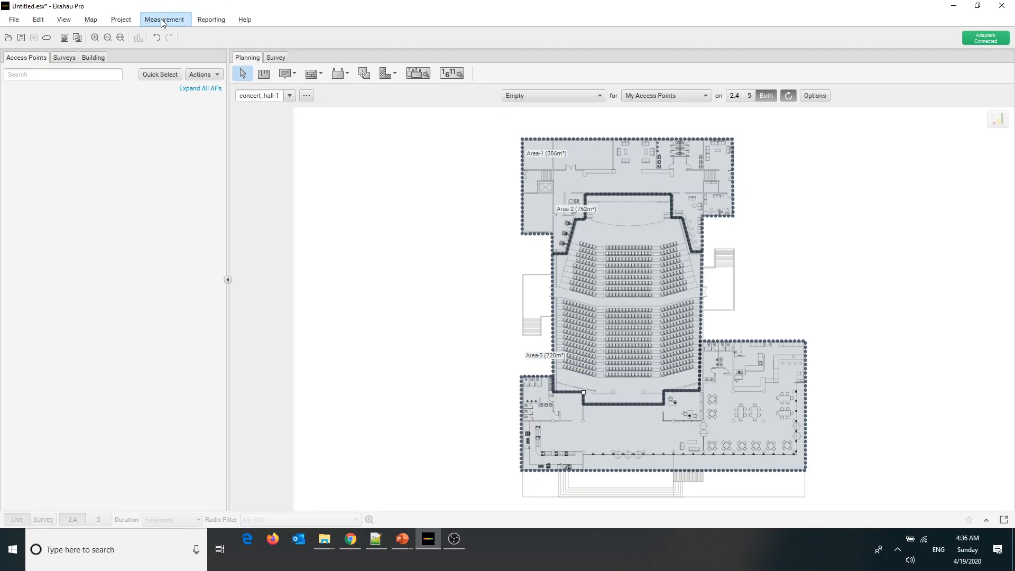
# Step: Review the project's network capacity configuration, including minimum data rates, band steering, SSIDs and maximum associated clients per radio
pyautogui.click(119, 21)
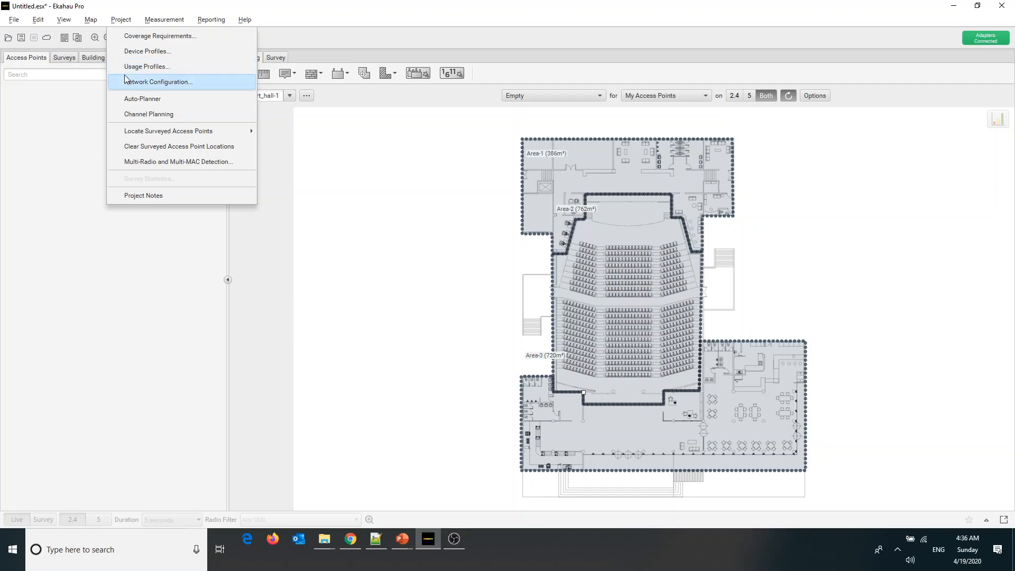
pyautogui.click(141, 84)
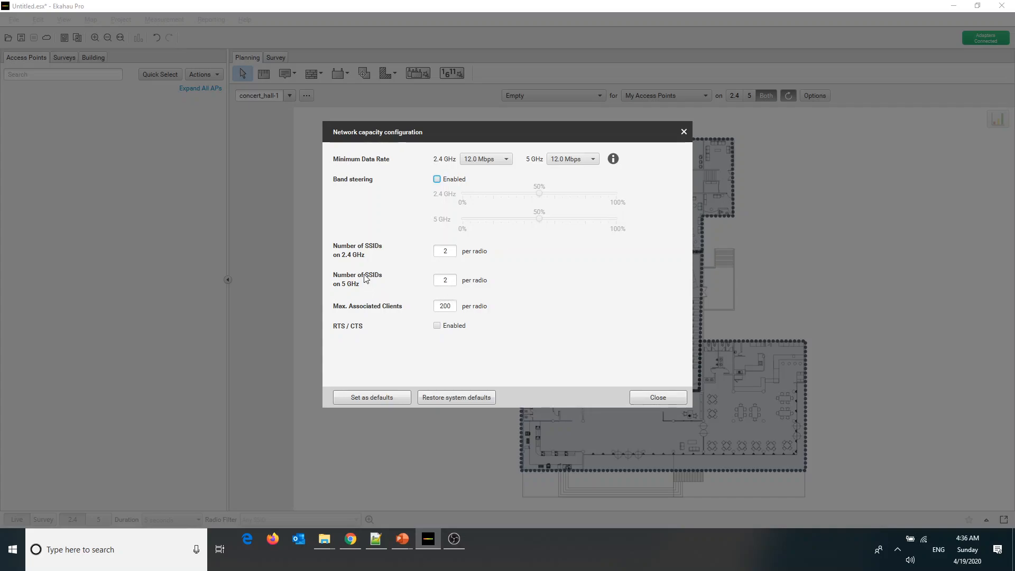
pyautogui.click(658, 398)
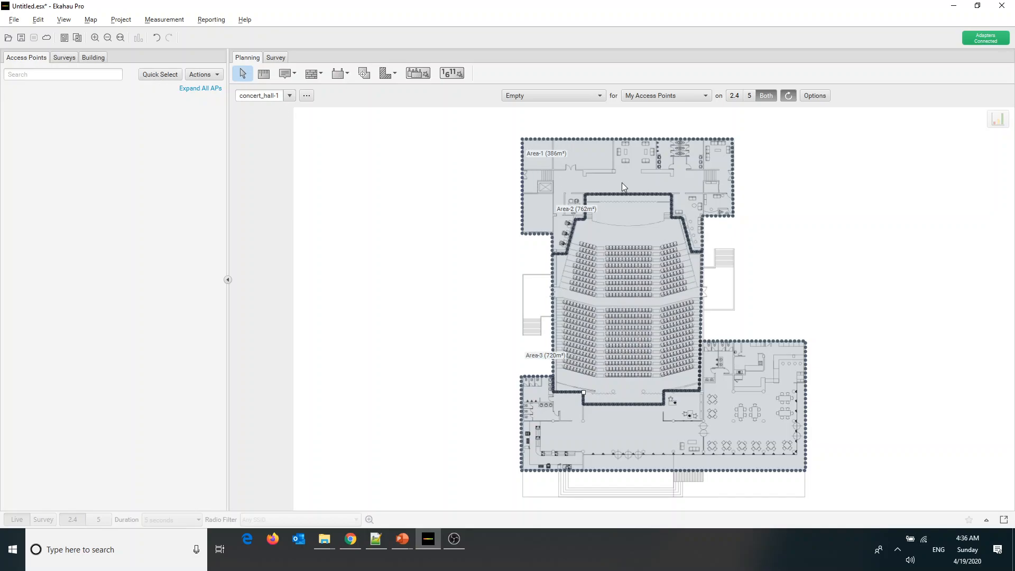
# Step: Assign the Concert Facility coverage requirement to Area-2, the auditorium
pyautogui.hscroll(4, 629, 175)
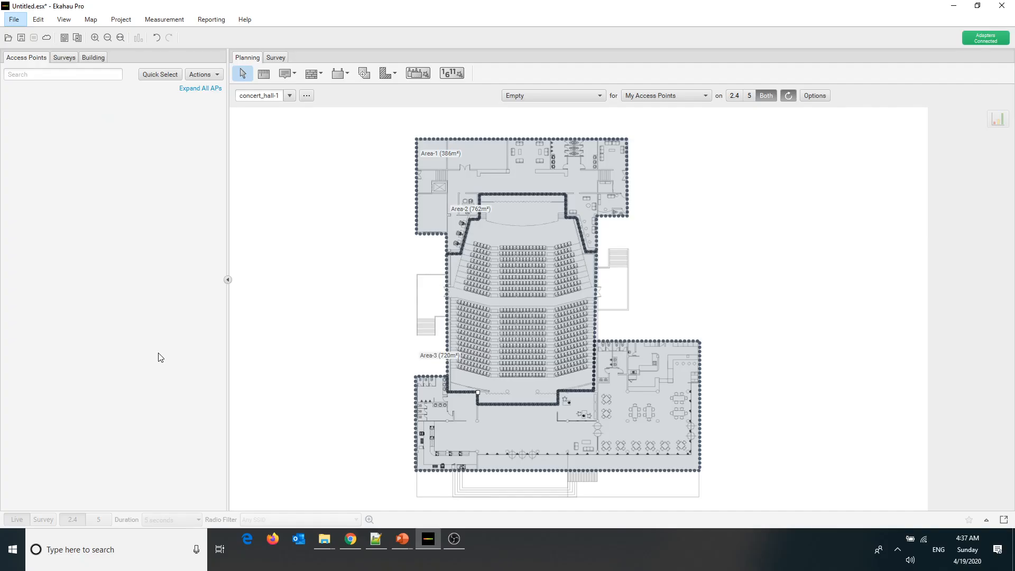
pyautogui.click(544, 303)
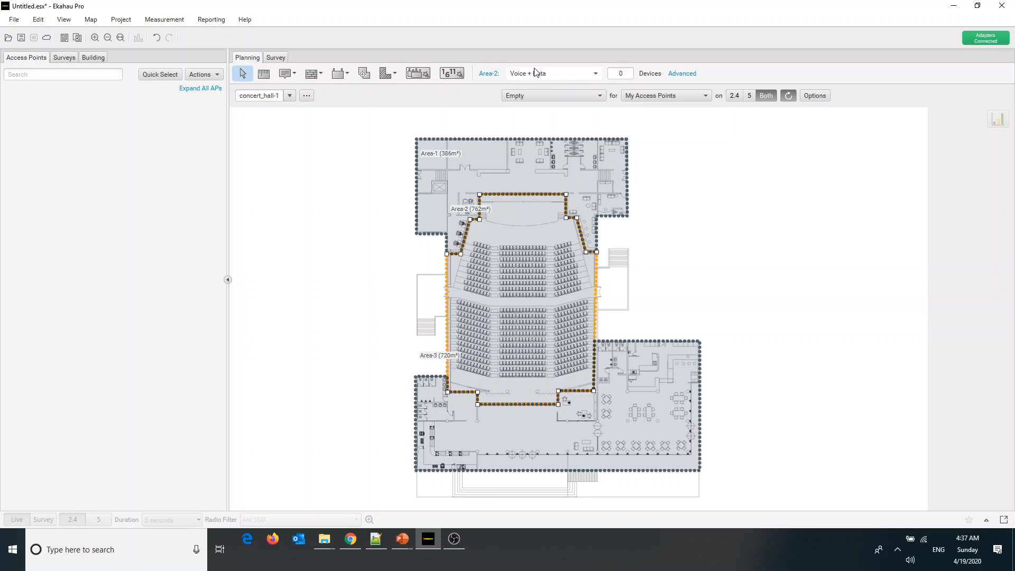
pyautogui.click(596, 75)
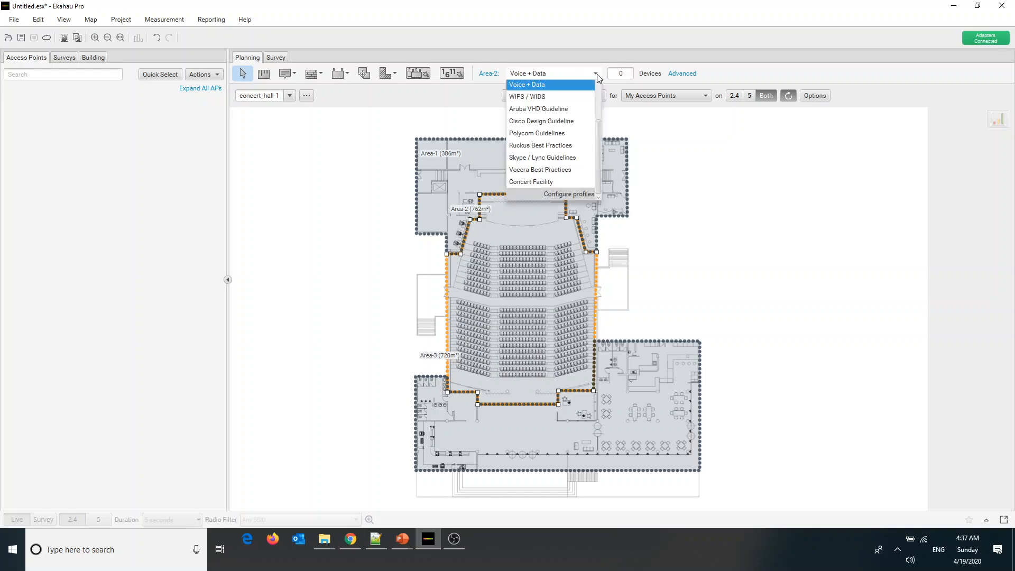
pyautogui.click(533, 185)
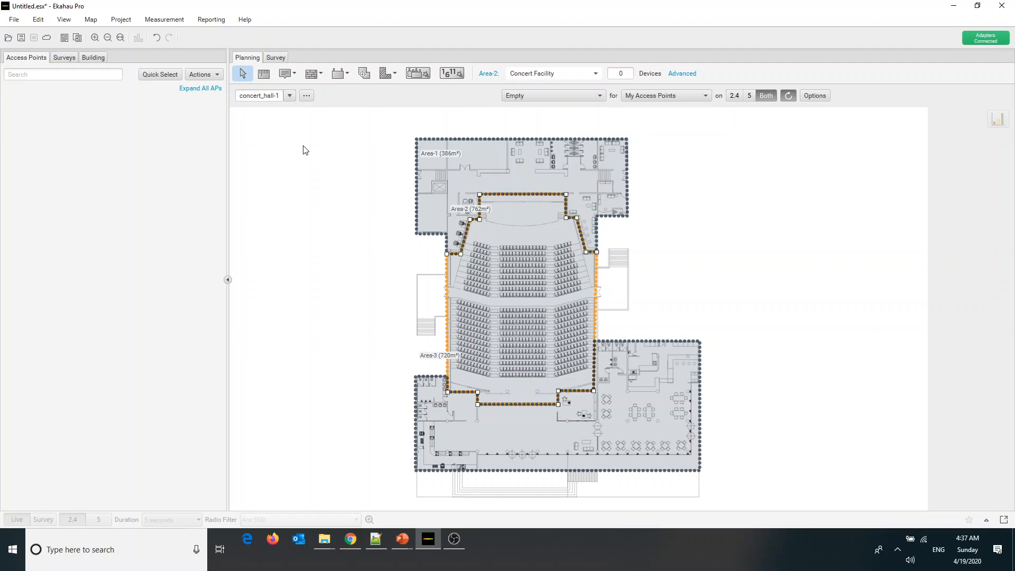
# Step: Add a capacity requirement of 630 devices to Area-2 using the BYODs device profile
pyautogui.click(683, 74)
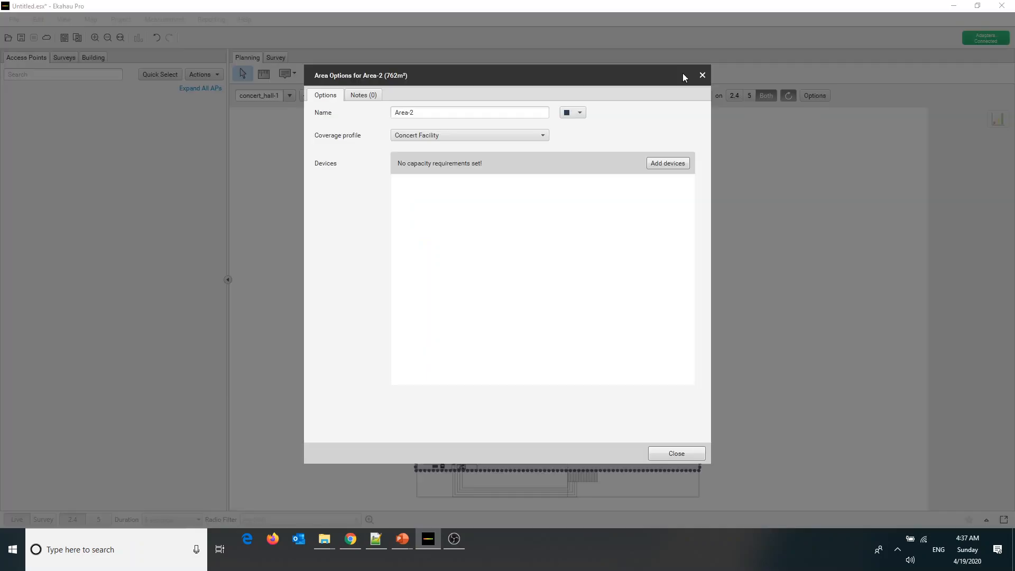
pyautogui.click(671, 164)
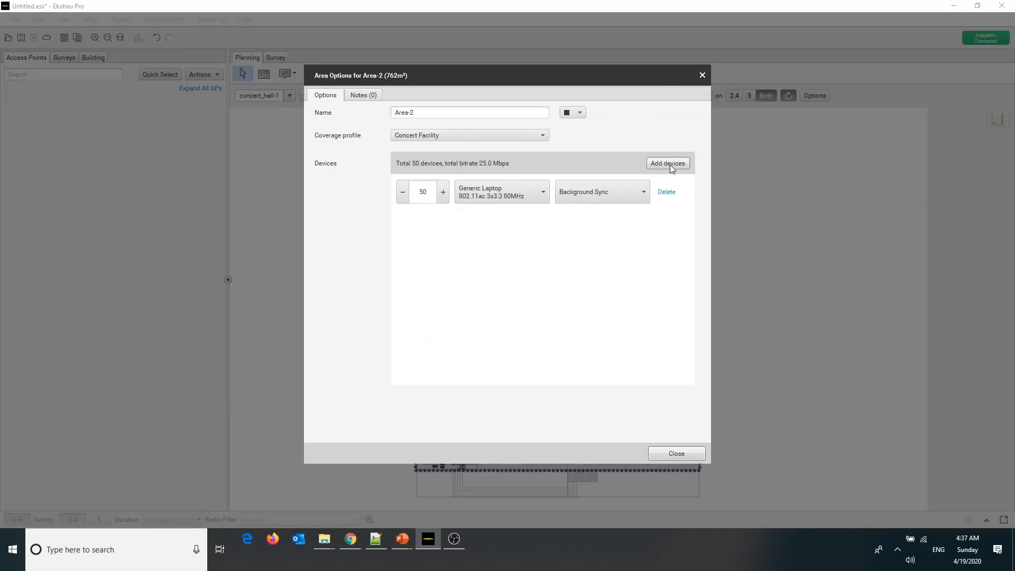
pyautogui.doubleClick(423, 191)
pyautogui.write('630')
pyautogui.click(481, 197)
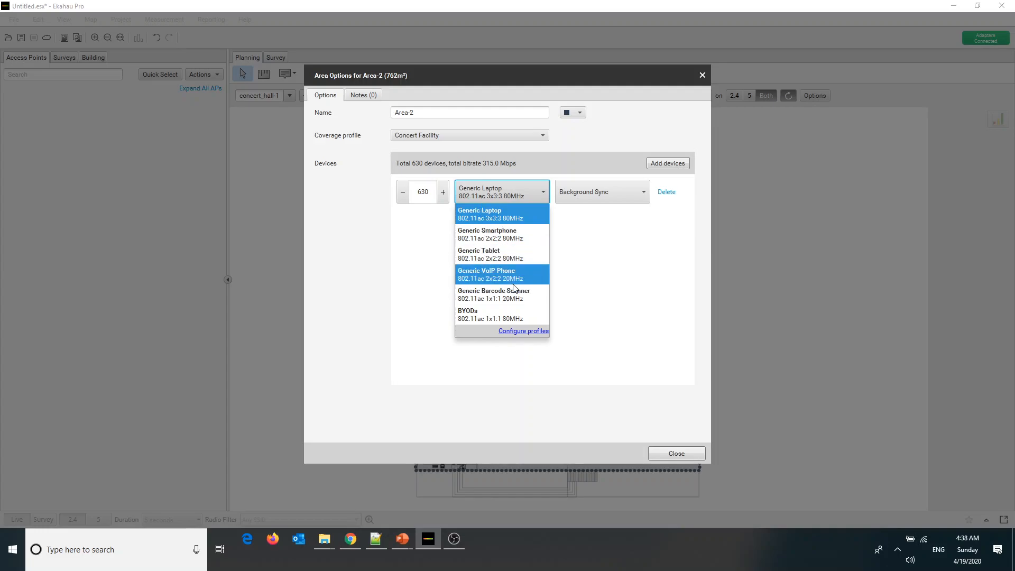
pyautogui.click(505, 319)
# Step: Delete the existing BYODs device profile from the device profile configuration
pyautogui.click(528, 197)
pyautogui.click(527, 341)
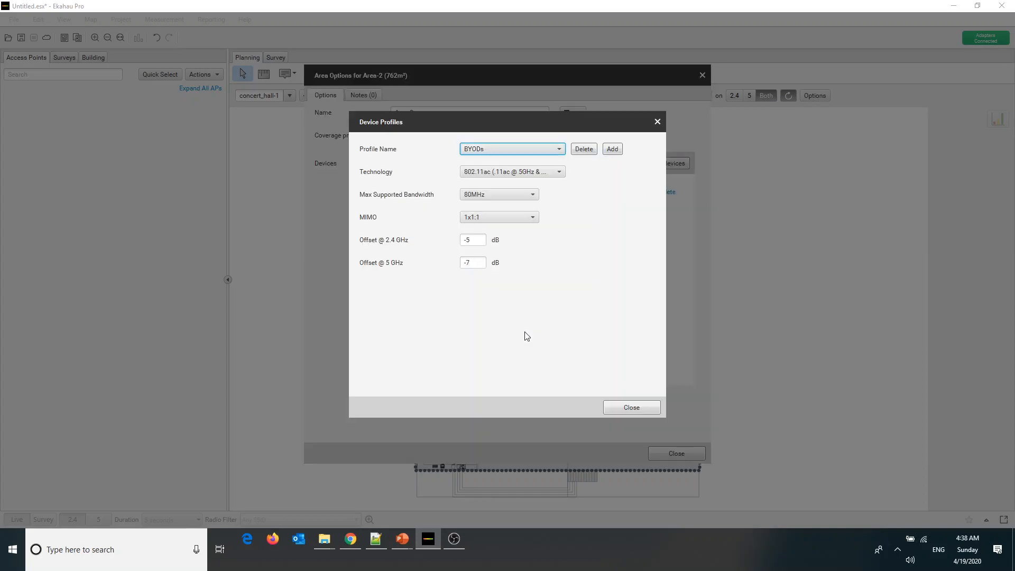
pyautogui.click(580, 150)
pyautogui.click(547, 294)
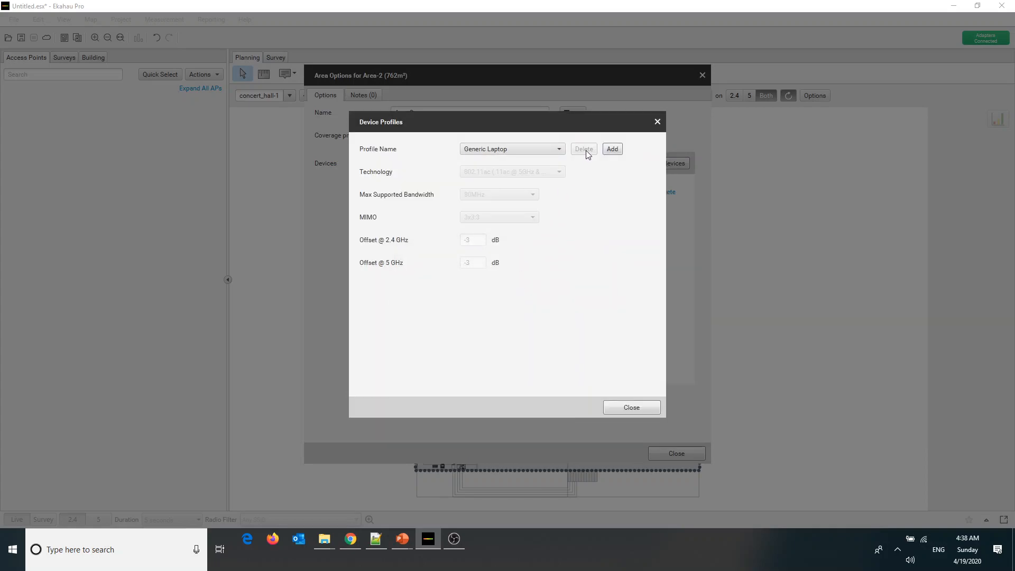
# Step: Check the available generic device profiles and add a new profile named BYODs
pyautogui.click(542, 152)
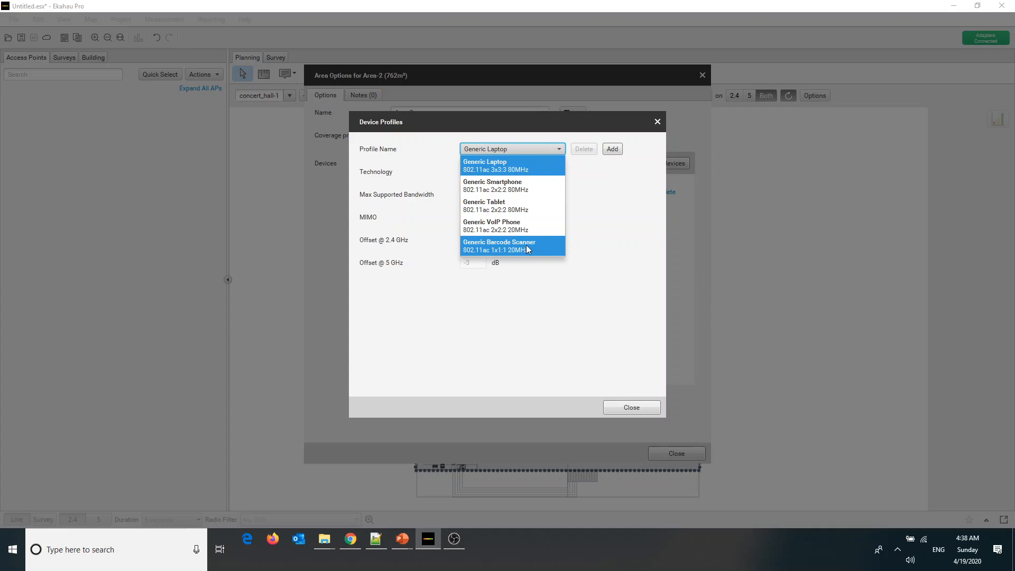
pyautogui.click(611, 150)
pyautogui.click(612, 150)
pyautogui.click(501, 149)
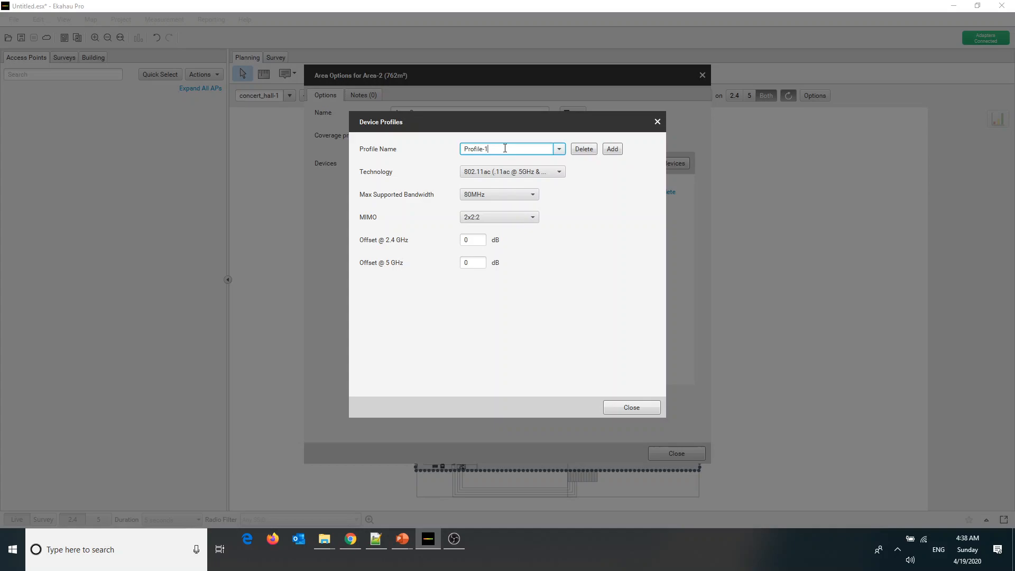
pyautogui.doubleClick(502, 152)
pyautogui.write('BYODs')
# Step: Keep the BYODs profile on 802.11ac technology and set its MIMO to 1x1:1
pyautogui.click(511, 175)
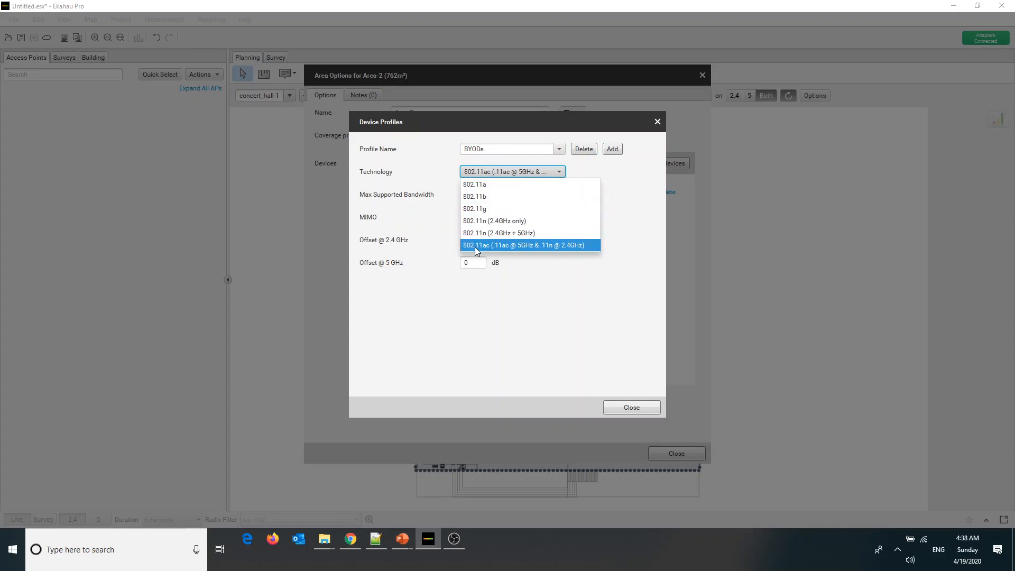
pyautogui.click(537, 173)
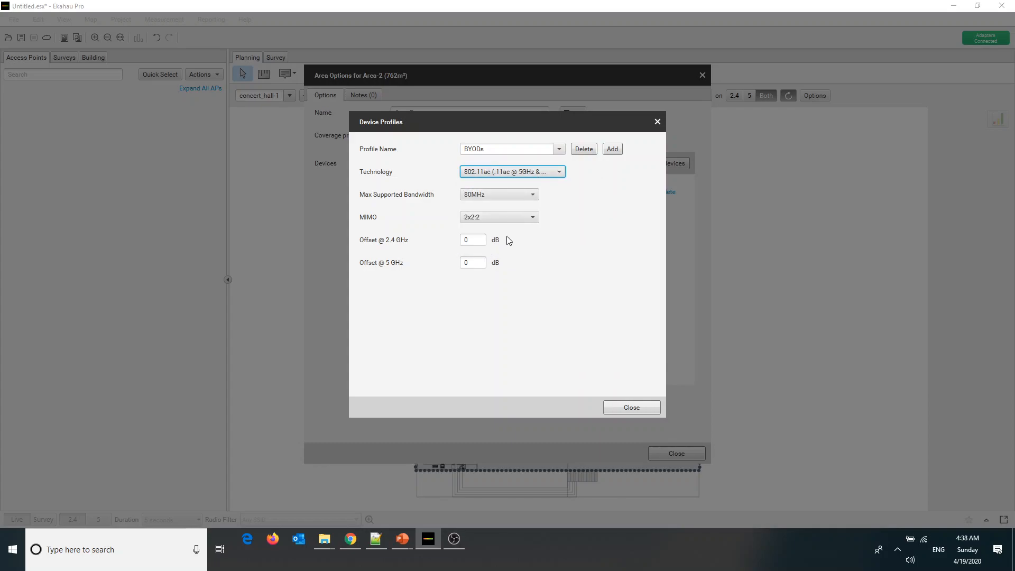
pyautogui.click(484, 217)
pyautogui.click(476, 230)
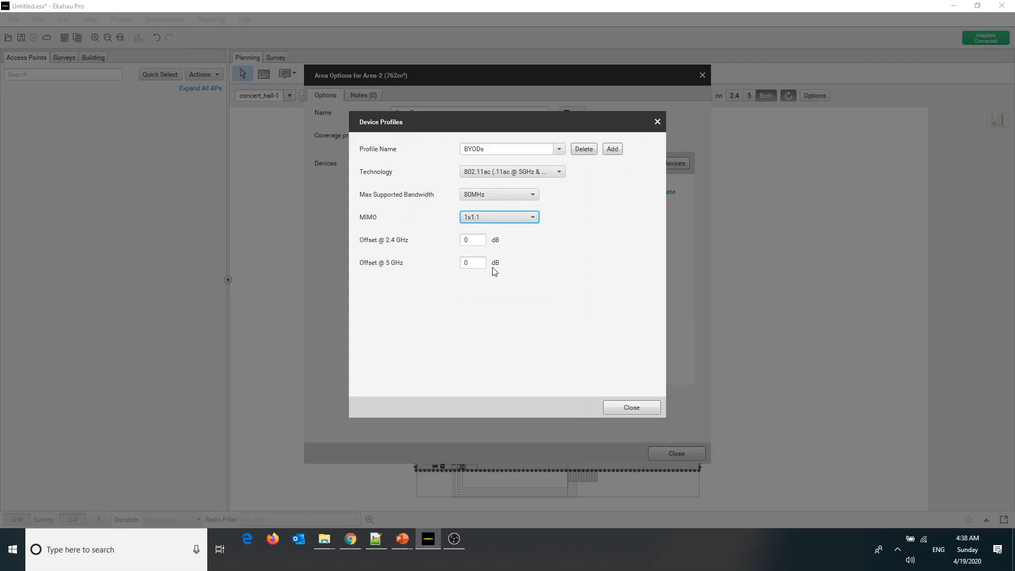
# Step: Set the BYODs profile's offsets at 2.4 GHz and 5 GHz to -10 dB each and close the device profiles
pyautogui.click(474, 239)
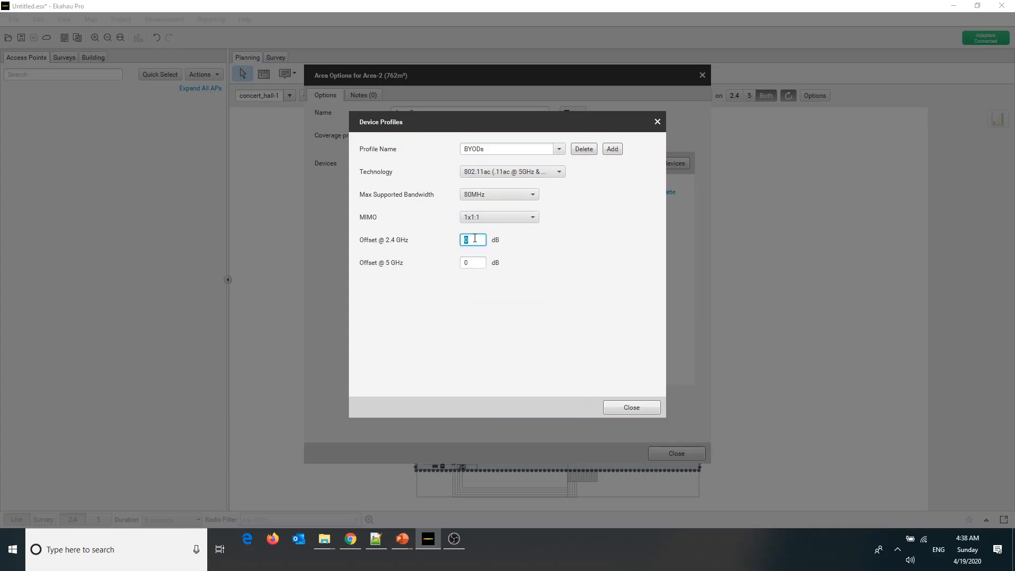
pyautogui.write('-10')
pyautogui.press('Tab')
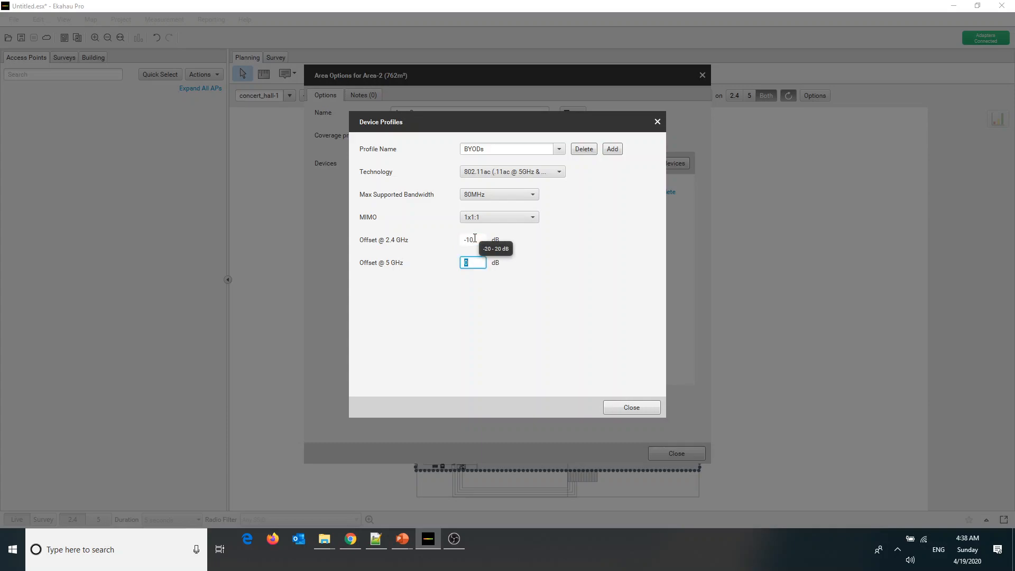
pyautogui.write('-10')
pyautogui.click(630, 409)
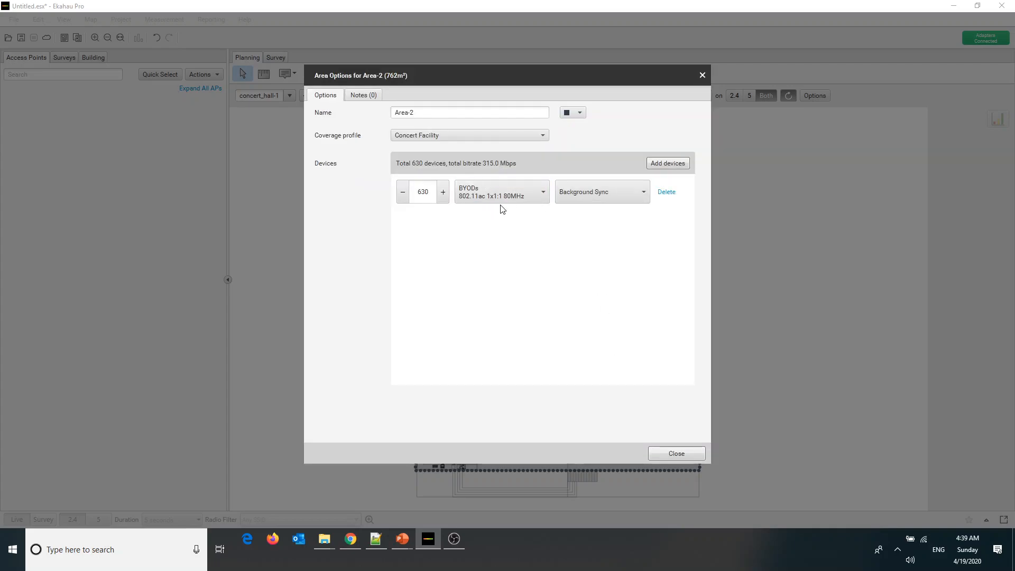
# Step: Set the usage of Area-2's BYODs to Normal SLA (2 Mbps) and add a second group of 10 devices
pyautogui.click(597, 197)
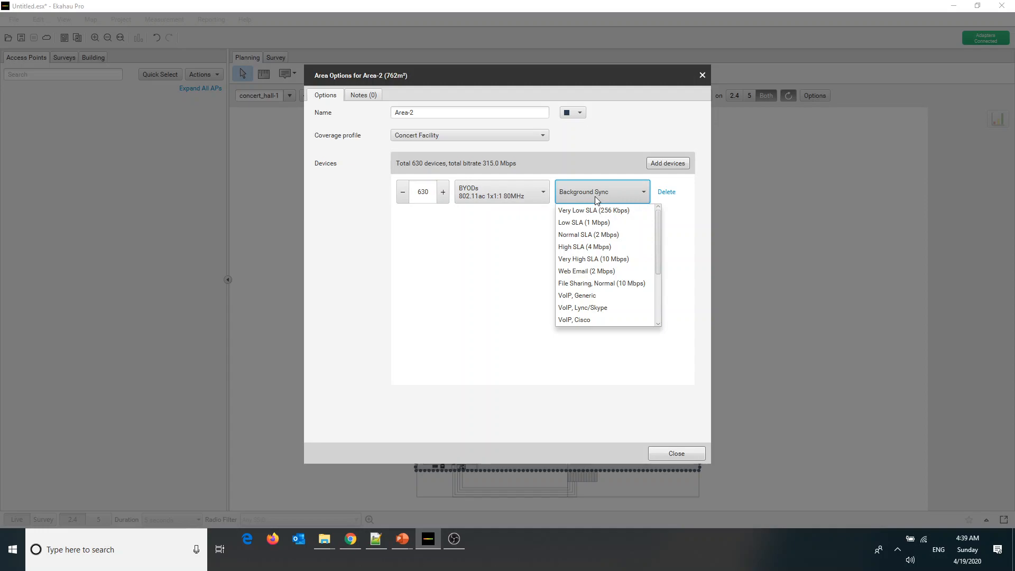
pyautogui.click(606, 238)
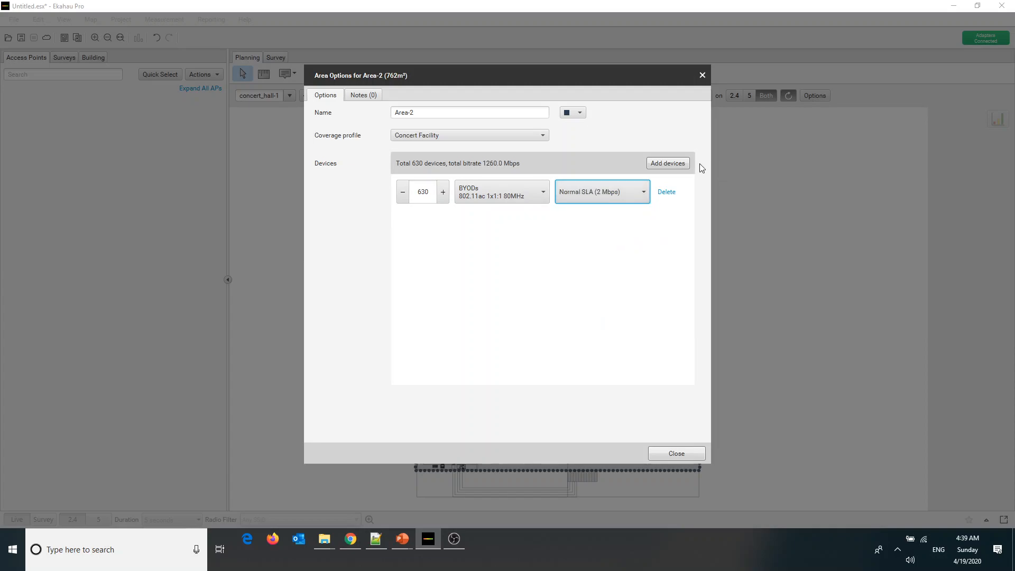
pyautogui.click(667, 163)
pyautogui.doubleClick(424, 227)
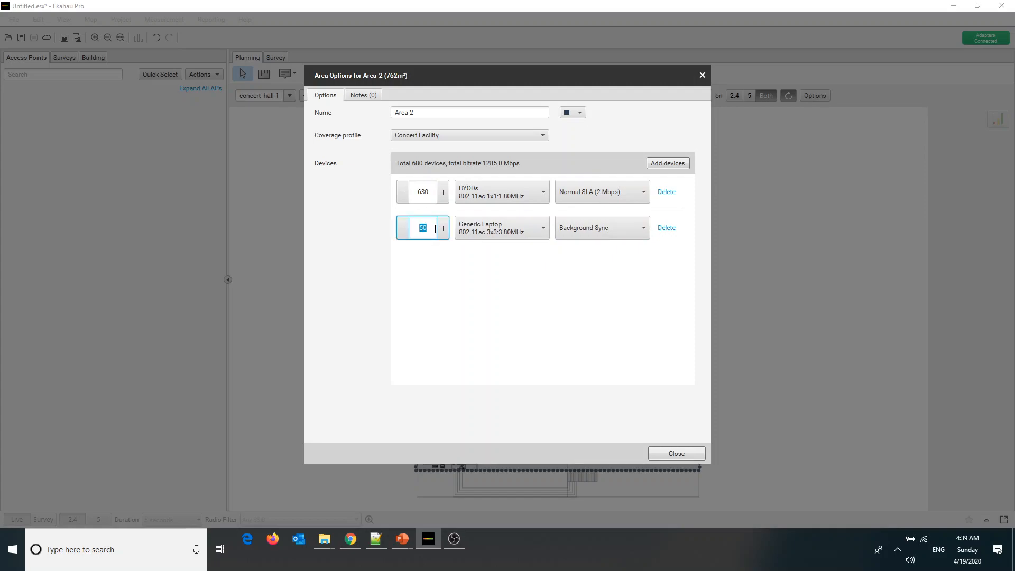
pyautogui.write('10')
# Step: Make Area-2's 10-device group Generic VoIP Phone with VoIP, Cisco usage and close the area options
pyautogui.click(483, 233)
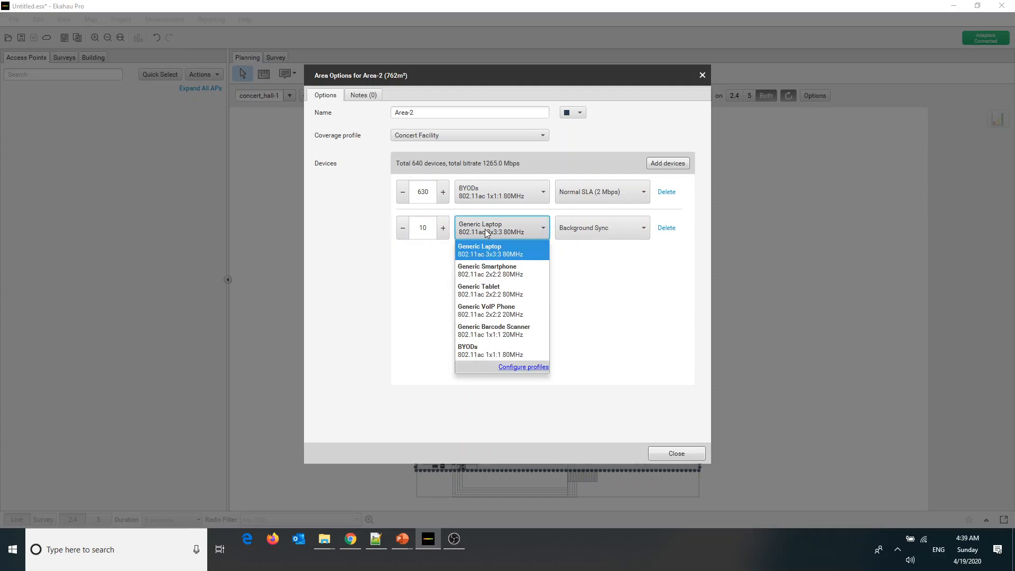
pyautogui.click(491, 316)
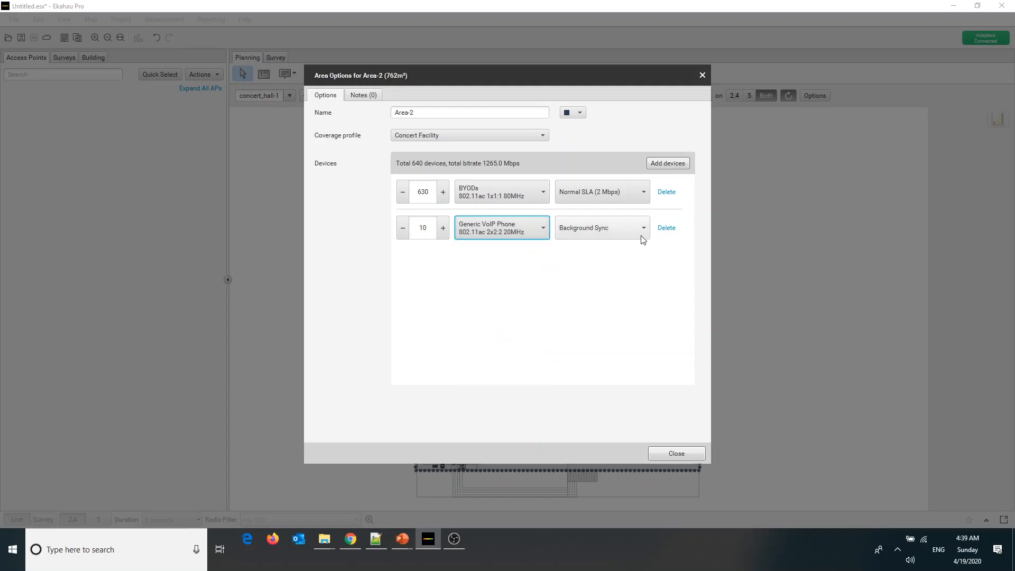
pyautogui.click(642, 235)
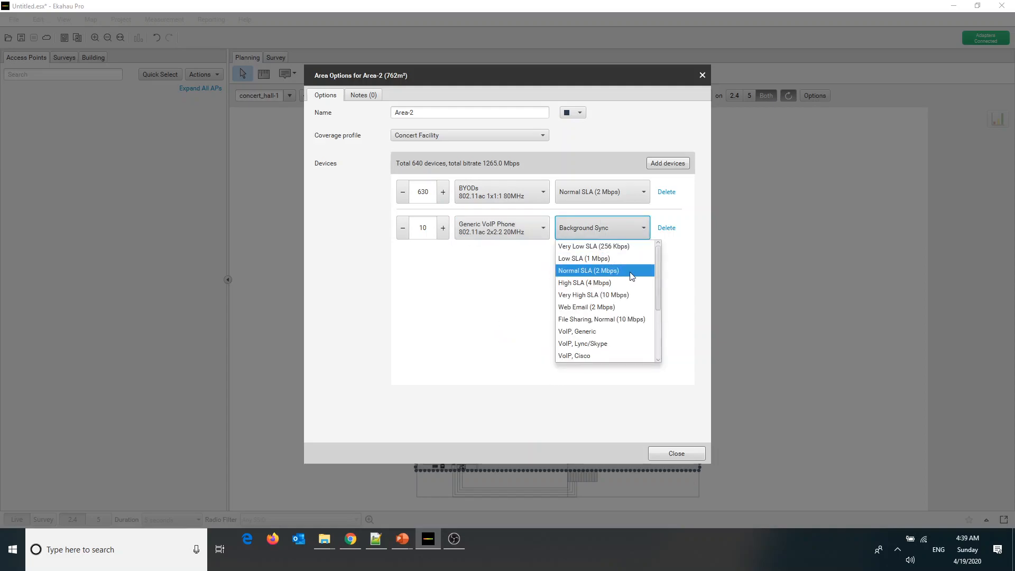
pyautogui.click(598, 355)
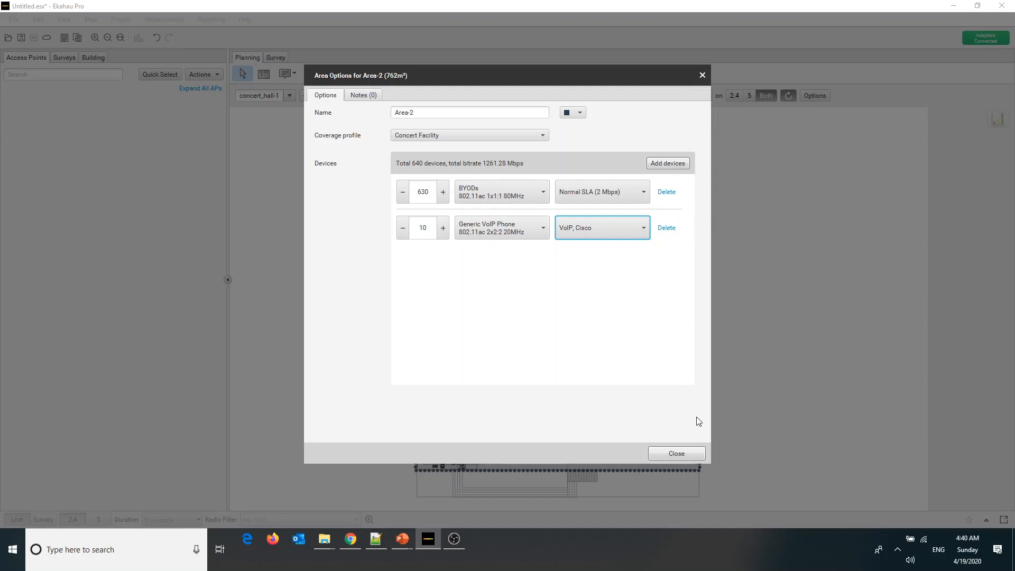
pyautogui.click(678, 454)
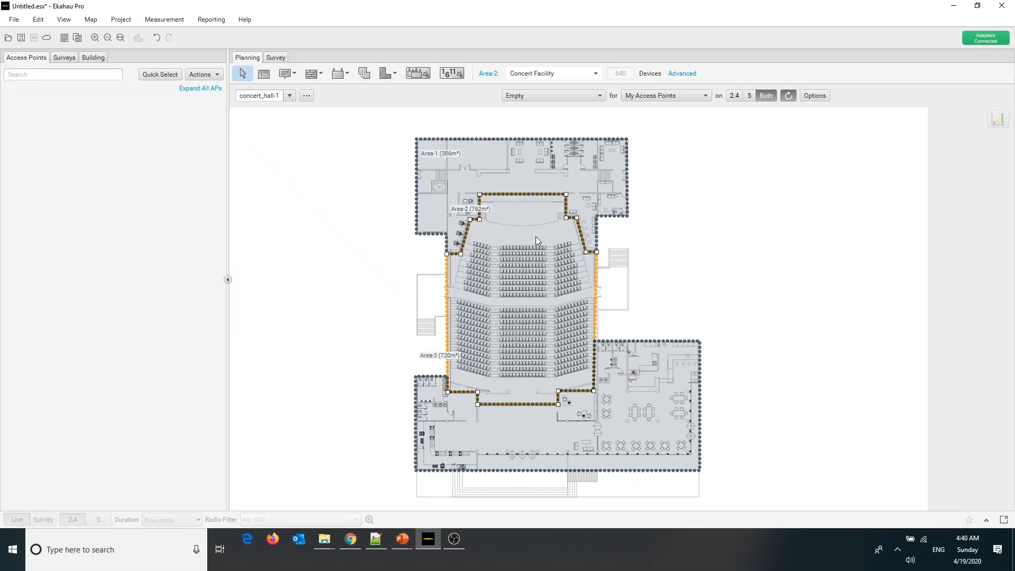
# Step: Assign the Concert Facility coverage requirement to Area-1 and open its advanced area options
pyautogui.click(613, 170)
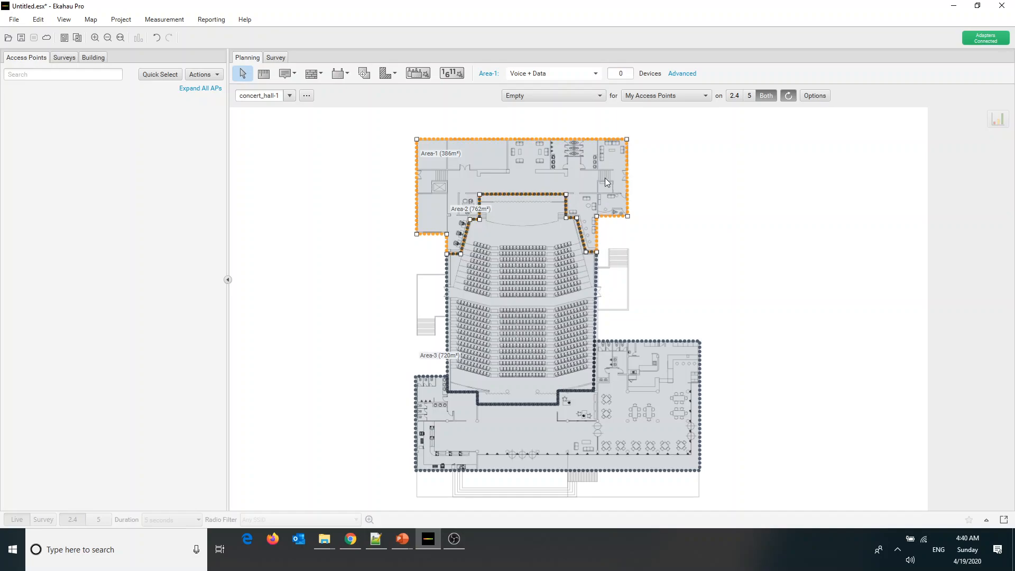
pyautogui.click(595, 73)
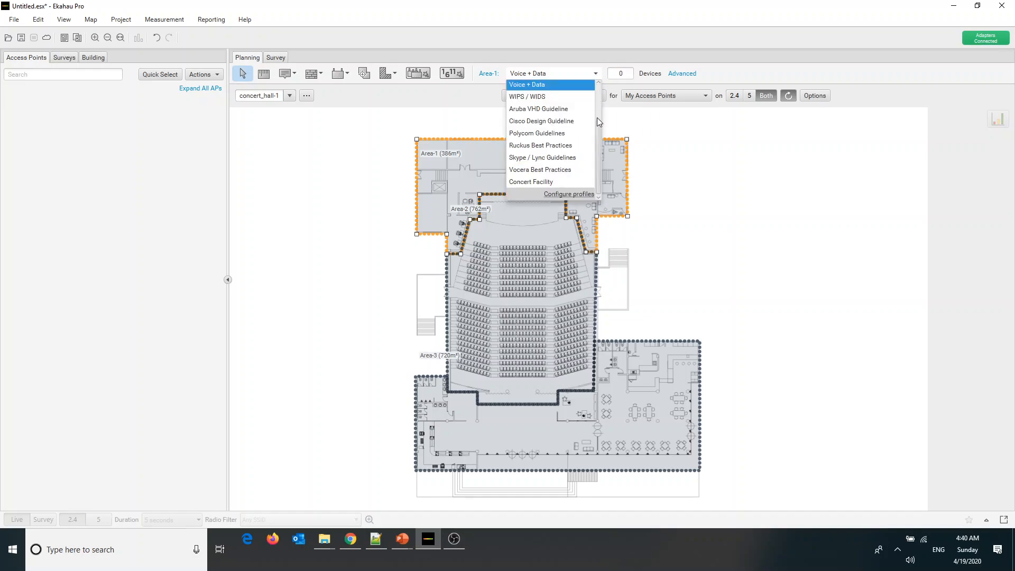
pyautogui.click(548, 183)
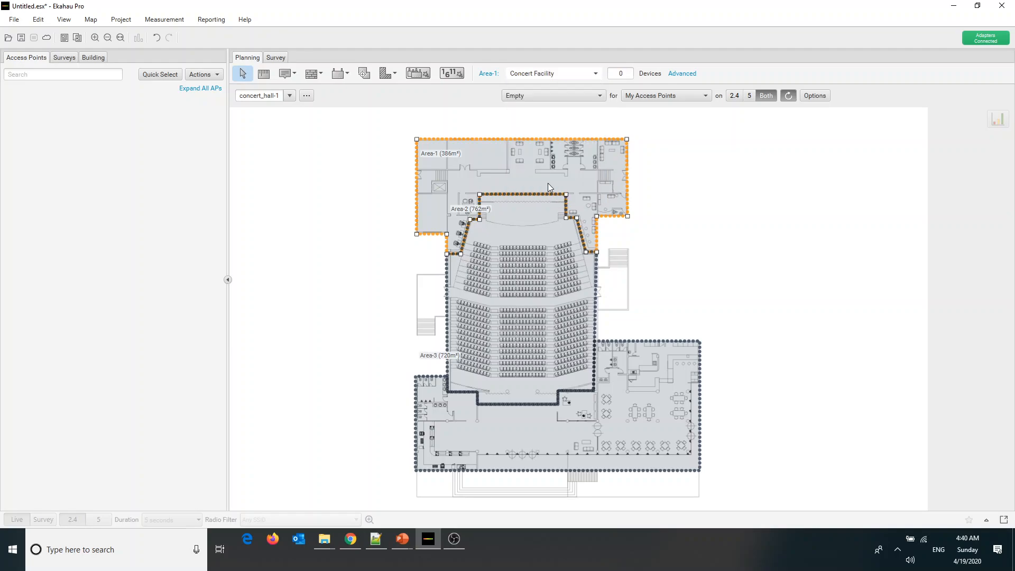
pyautogui.click(681, 74)
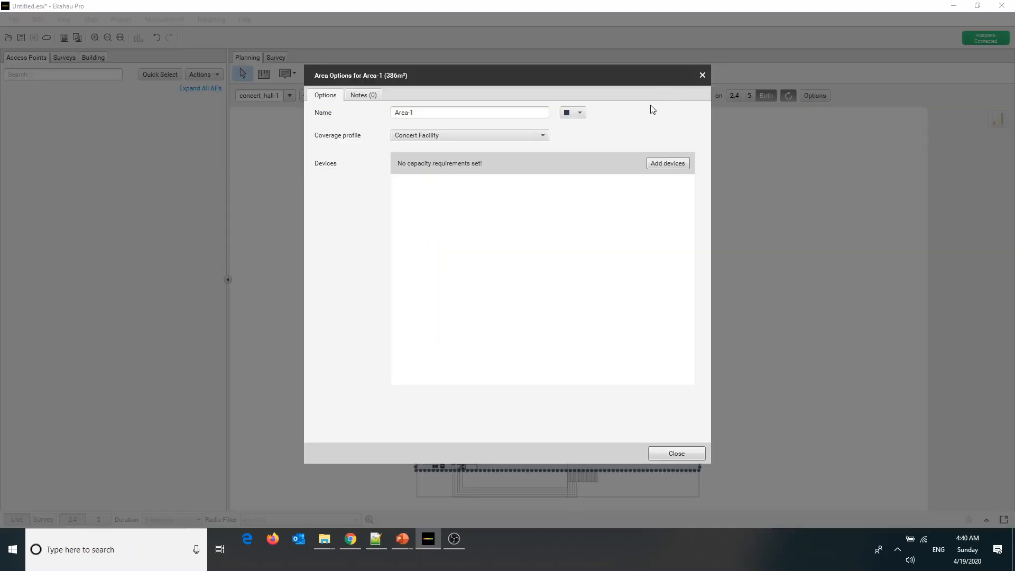
# Step: Add a group of 25 Generic Laptop devices with High SLA (4 Mbps) usage to Area-1
pyautogui.click(662, 164)
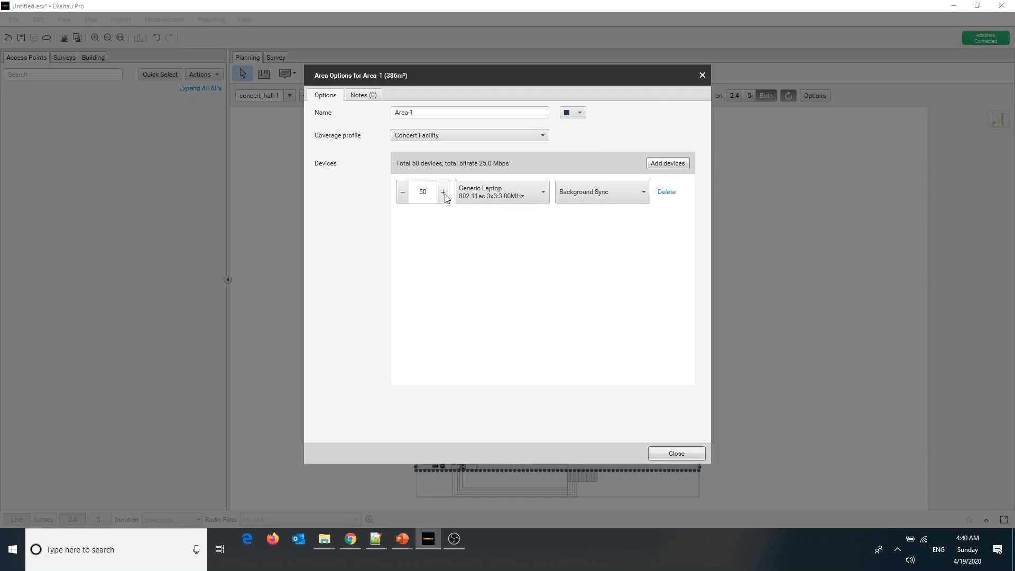
pyautogui.doubleClick(424, 192)
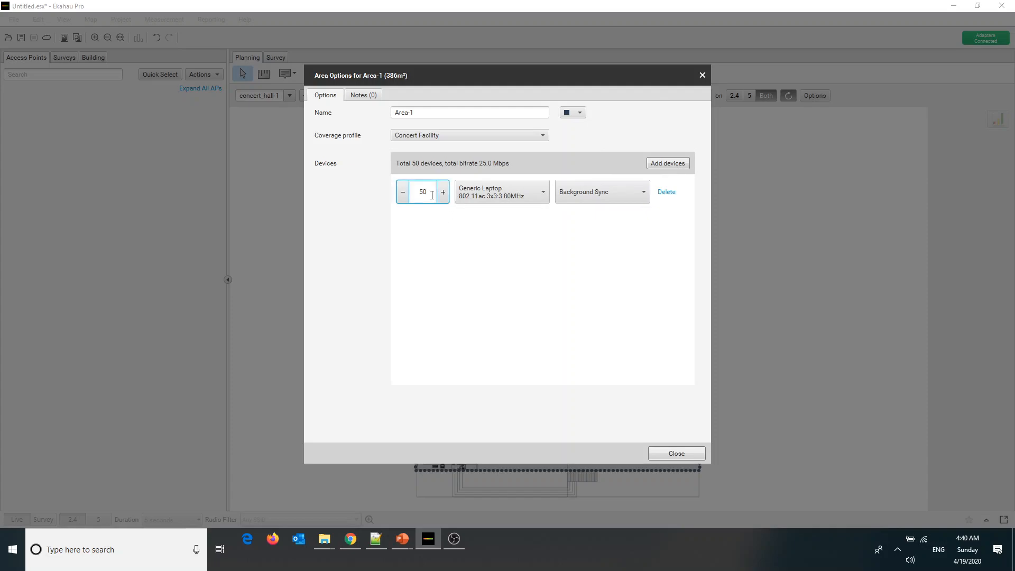
pyautogui.write('2')
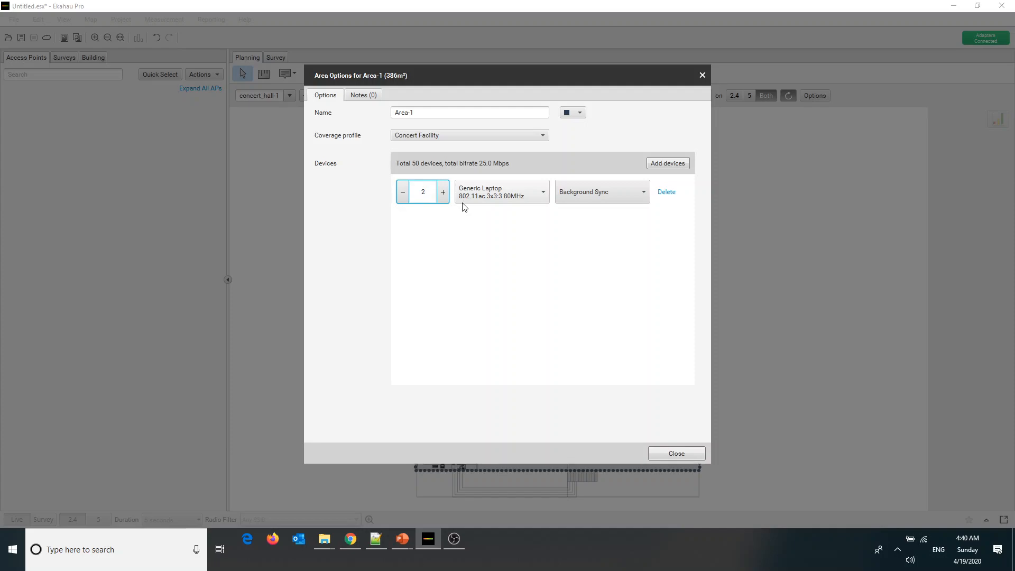
pyautogui.write('5')
pyautogui.click(575, 195)
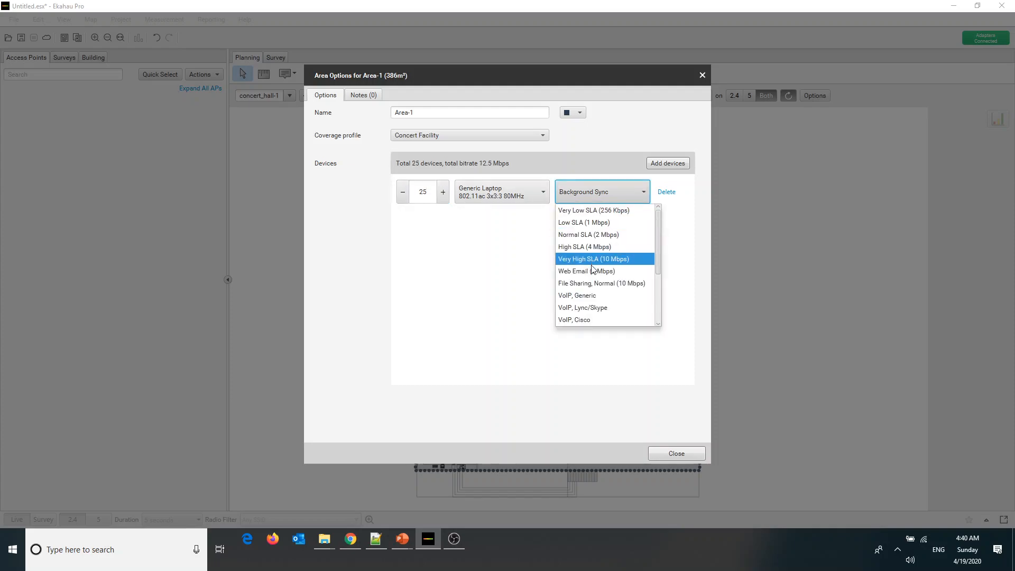
pyautogui.click(560, 244)
# Step: Add a second group of 25 BYODs with Normal SLA (2 Mbps) usage to Area-1
pyautogui.click(664, 164)
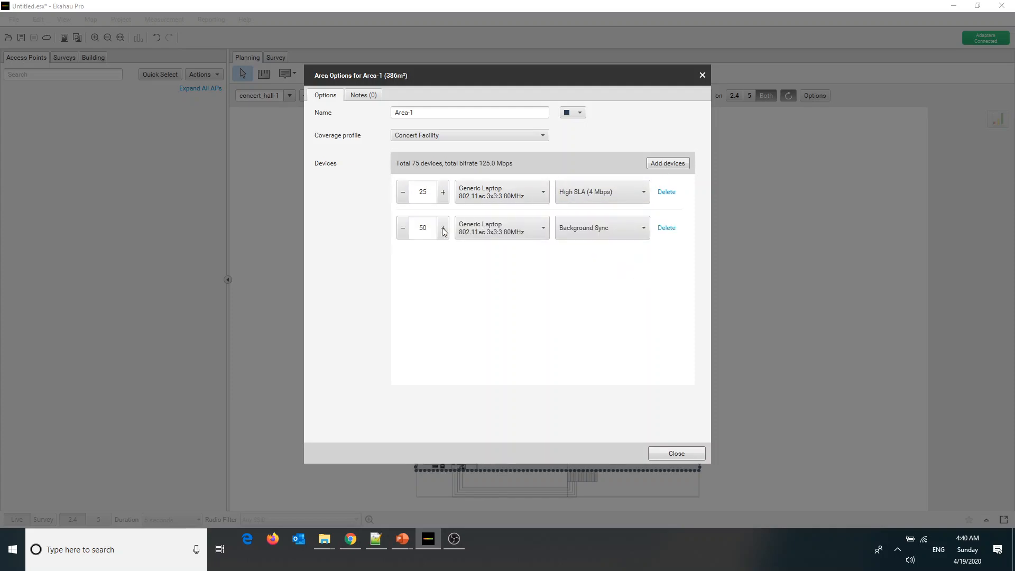
pyautogui.doubleClick(424, 229)
pyautogui.write('20')
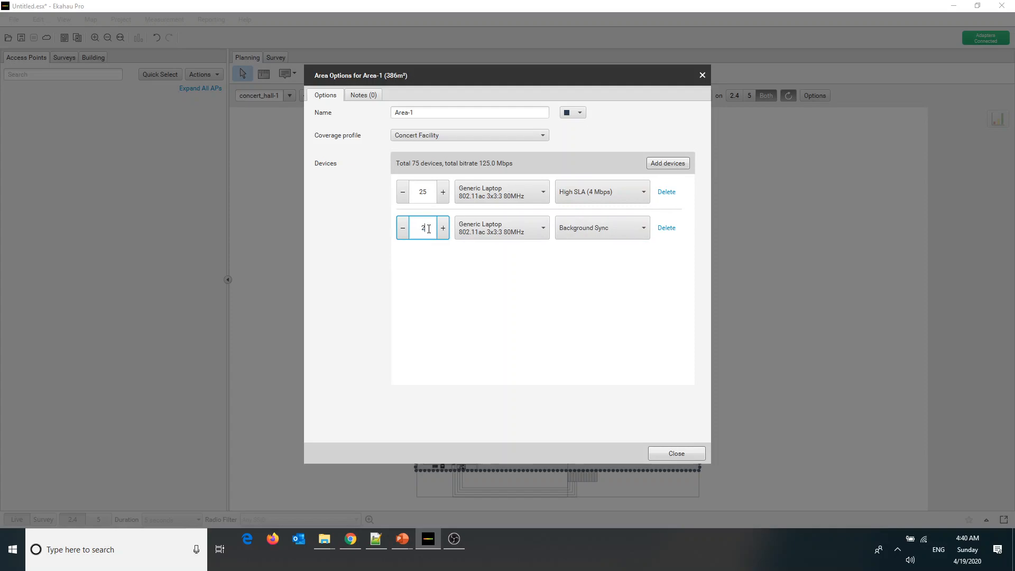
pyautogui.press('BackSpace')
pyautogui.press('BackSpace')
pyautogui.write('25')
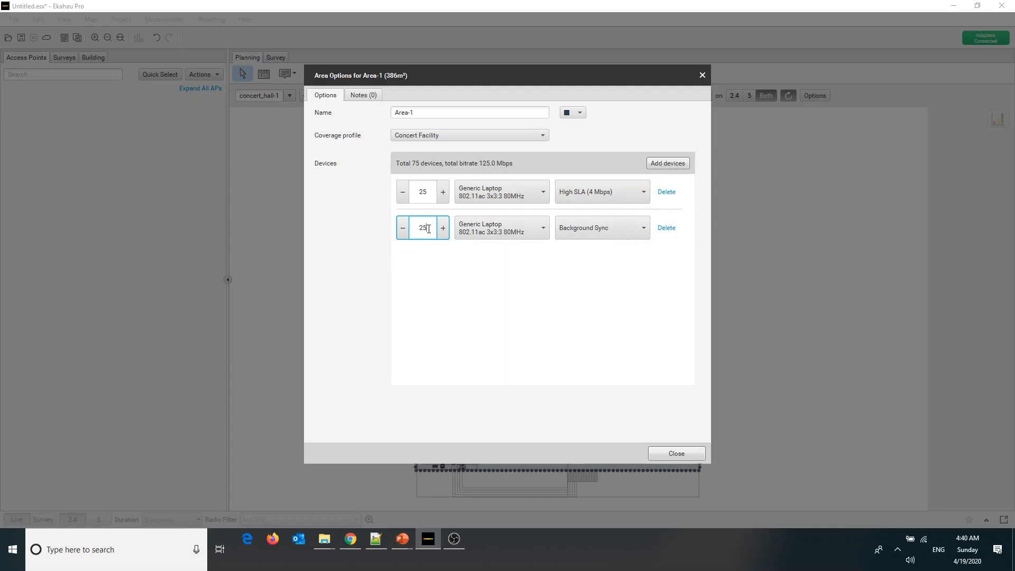
pyautogui.click(522, 231)
pyautogui.click(487, 348)
pyautogui.click(601, 233)
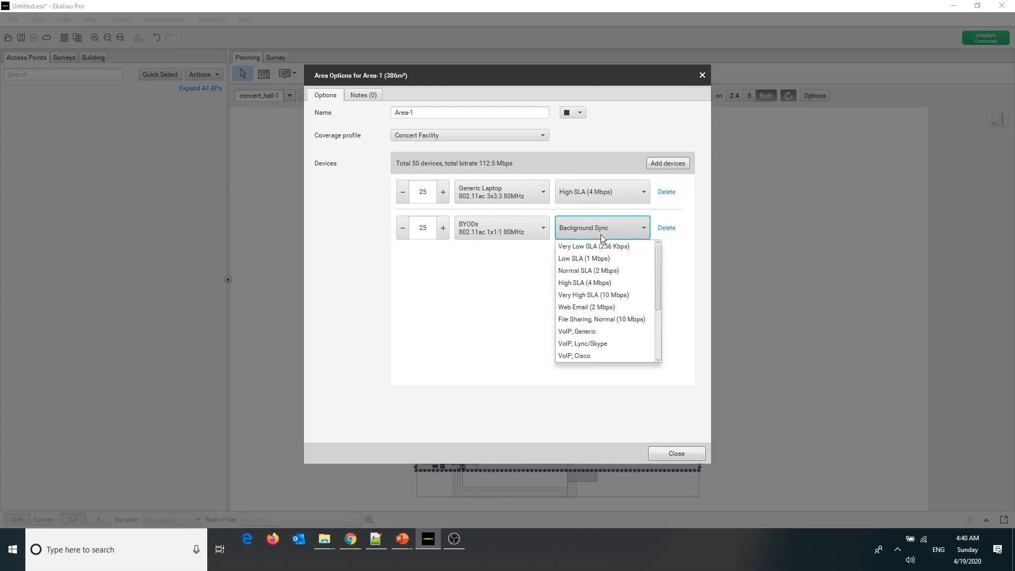
pyautogui.click(596, 274)
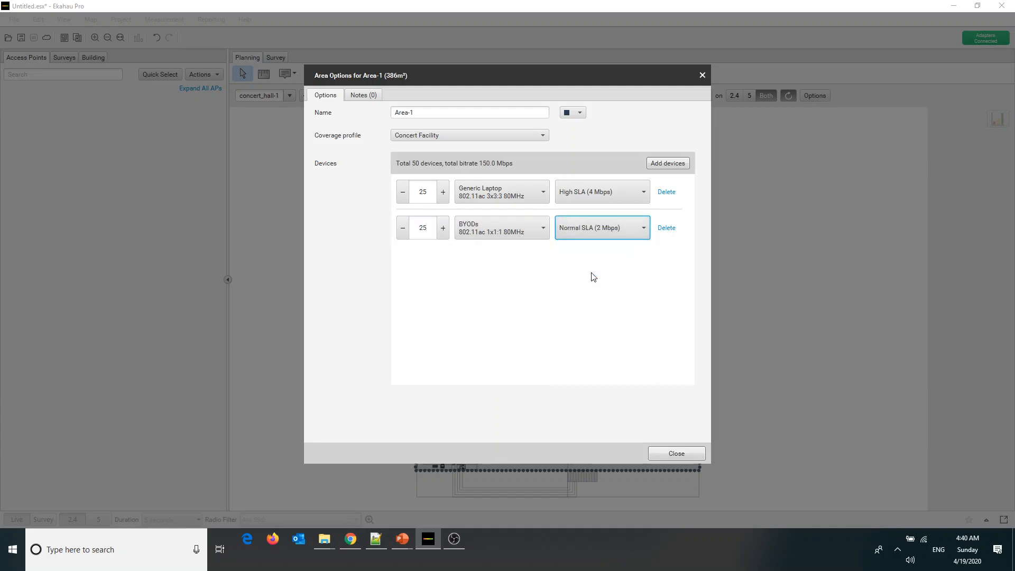
# Step: Add 12 Generic VoIP Phone devices with VoIP, Cisco usage to Area-1 and close its area options
pyautogui.click(660, 163)
pyautogui.doubleClick(426, 263)
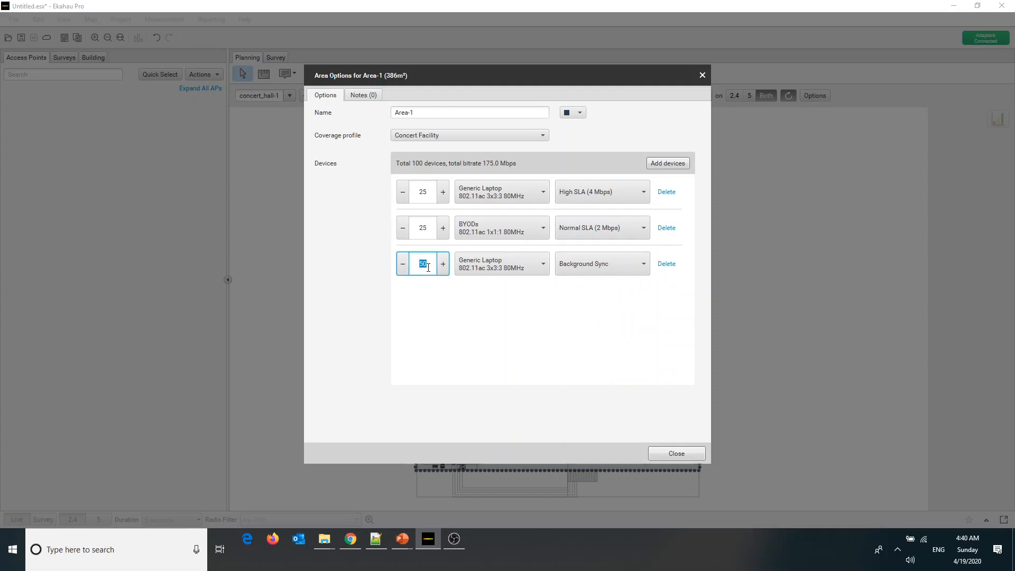
pyautogui.write('12')
pyautogui.click(499, 268)
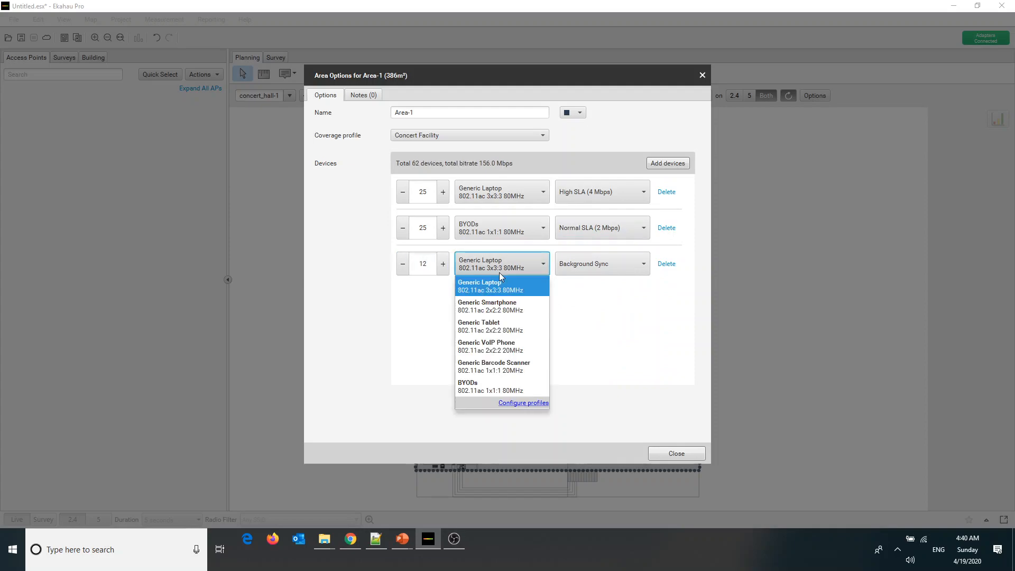
pyautogui.click(497, 347)
pyautogui.click(581, 271)
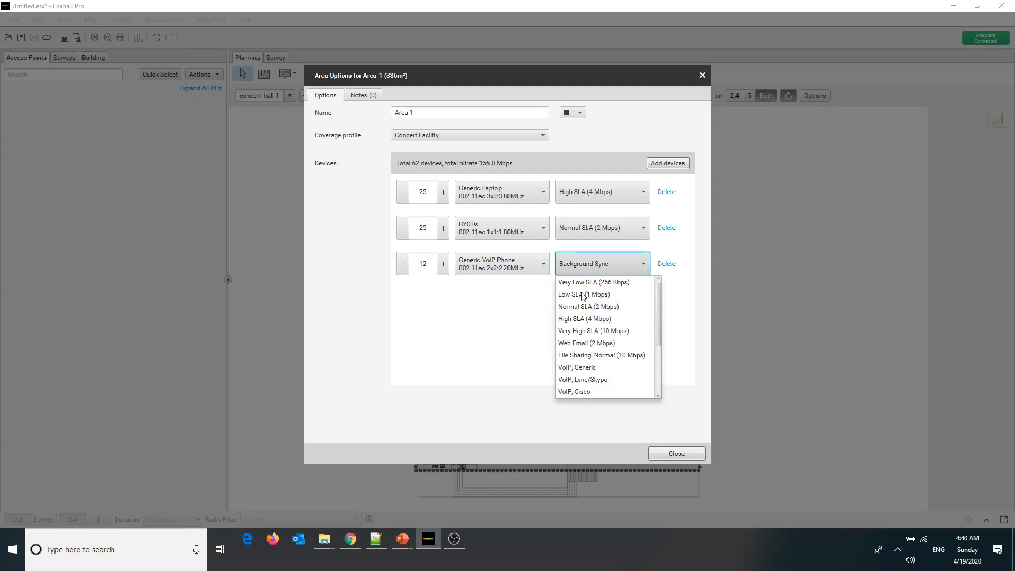
pyautogui.click(588, 393)
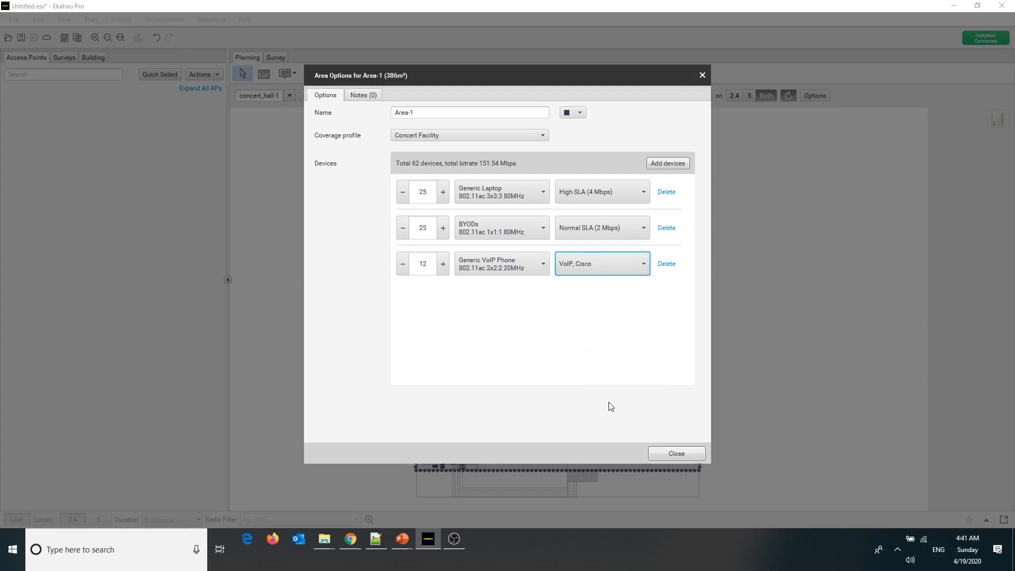
pyautogui.click(663, 453)
# Step: Assign the Concert Facility coverage requirement to Area-3 and open its advanced area options
pyautogui.click(668, 397)
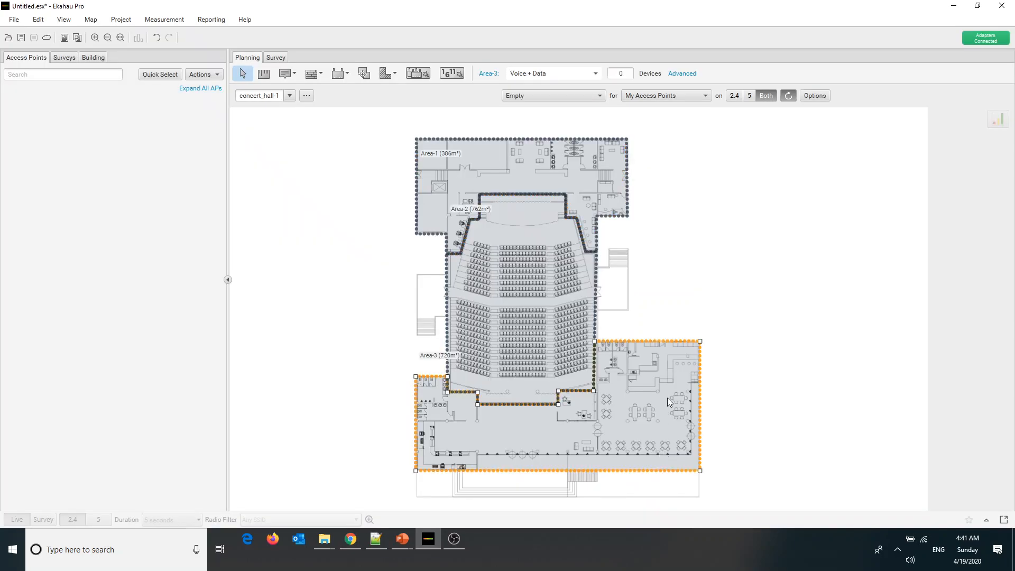
pyautogui.rightClick(667, 397)
pyautogui.click(588, 75)
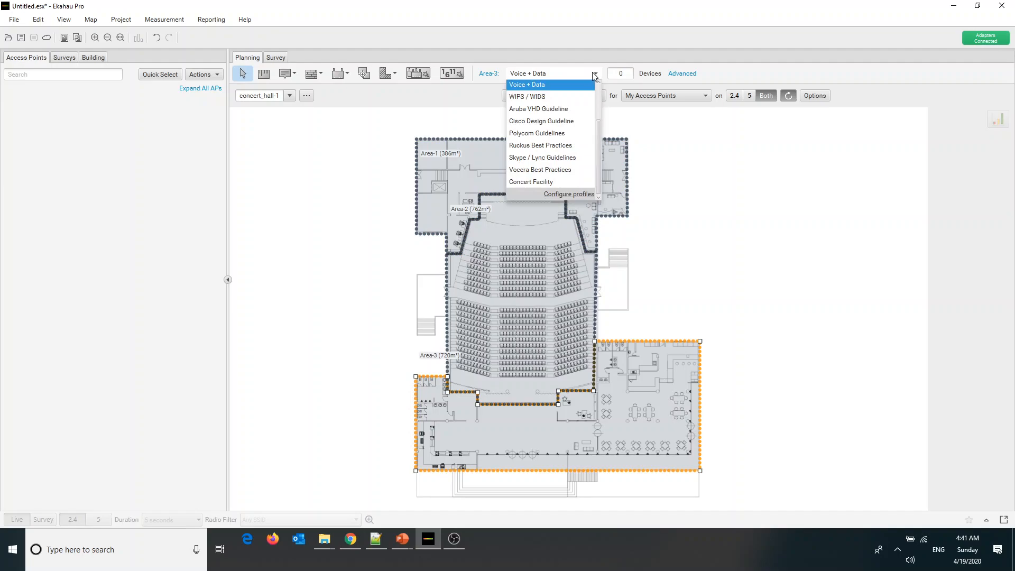
pyautogui.click(544, 181)
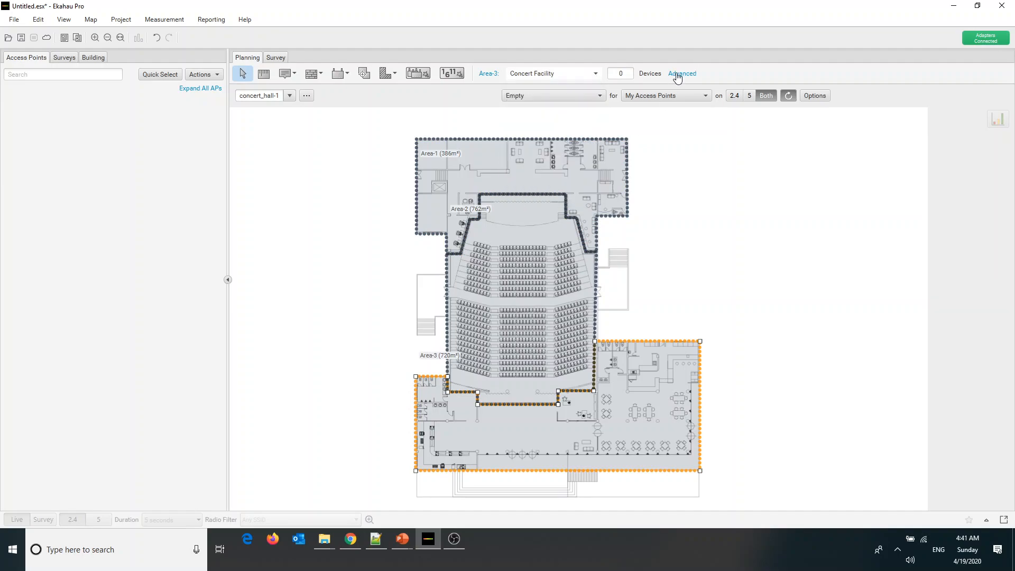
pyautogui.click(678, 74)
# Step: Add a group of 20 Generic Laptop devices with High SLA (4 Mbps) usage to Area-3
pyautogui.click(655, 162)
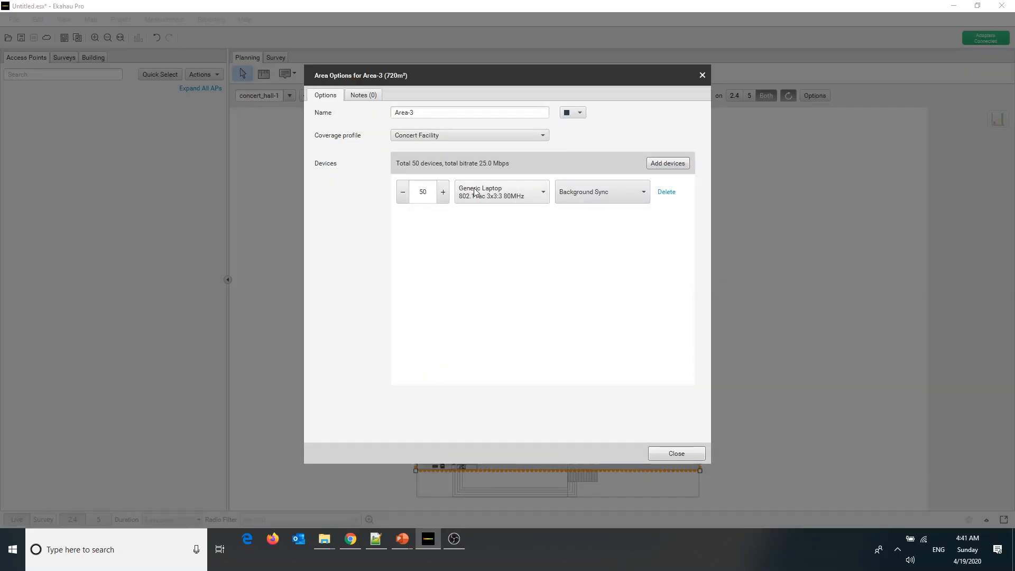
pyautogui.click(465, 188)
pyautogui.click(475, 191)
pyautogui.click(430, 193)
pyautogui.doubleClick(430, 193)
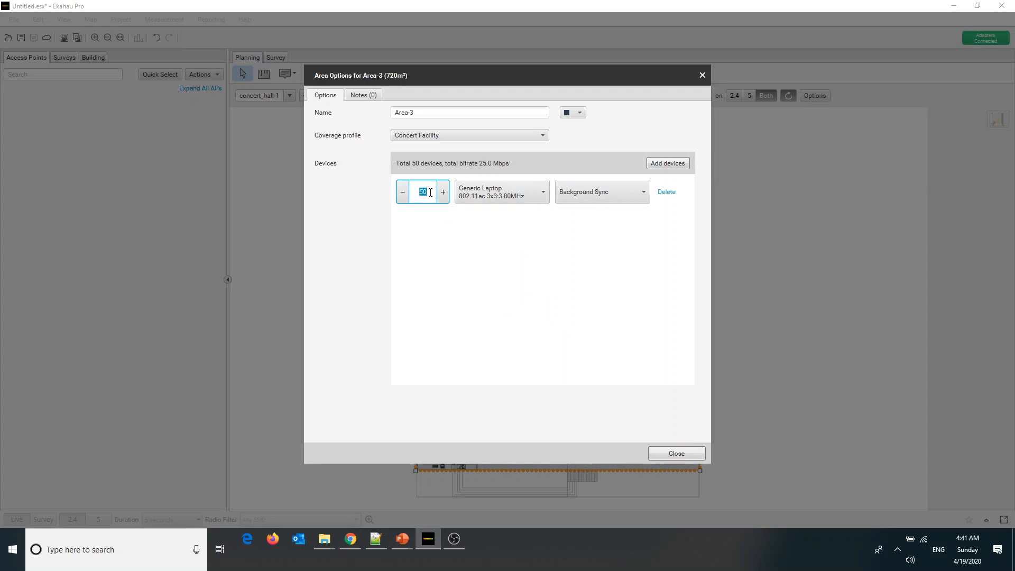
pyautogui.write('20')
pyautogui.click(612, 192)
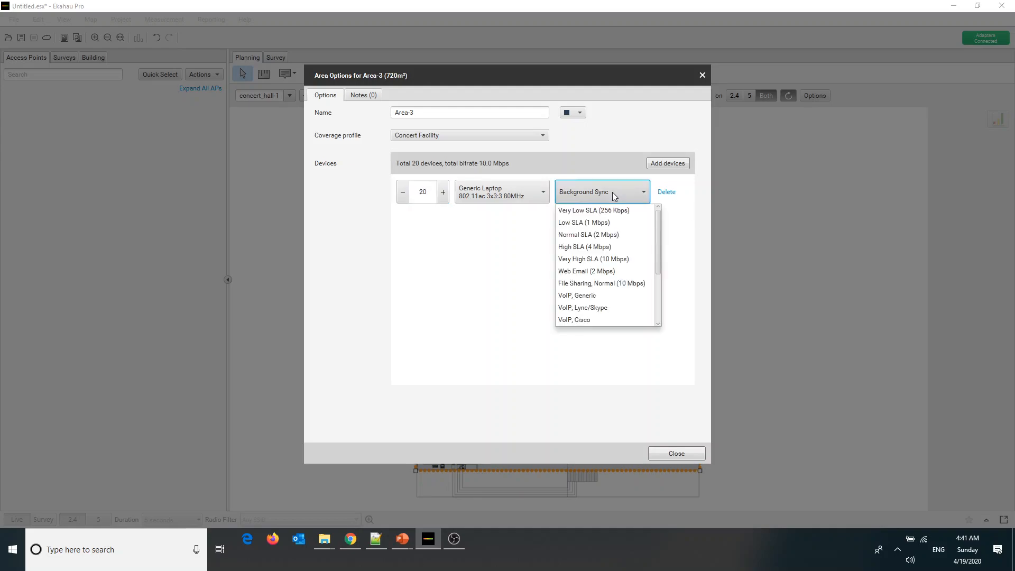
pyautogui.click(611, 246)
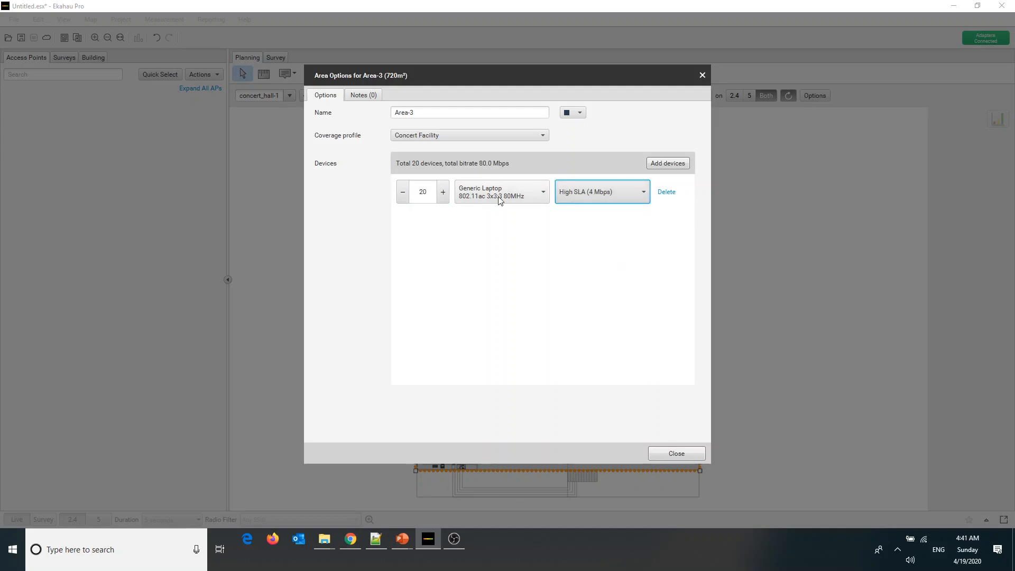
# Step: Add a second group of 20 BYODs with Normal SLA (2 Mbps) usage to Area-3
pyautogui.click(667, 163)
pyautogui.doubleClick(423, 227)
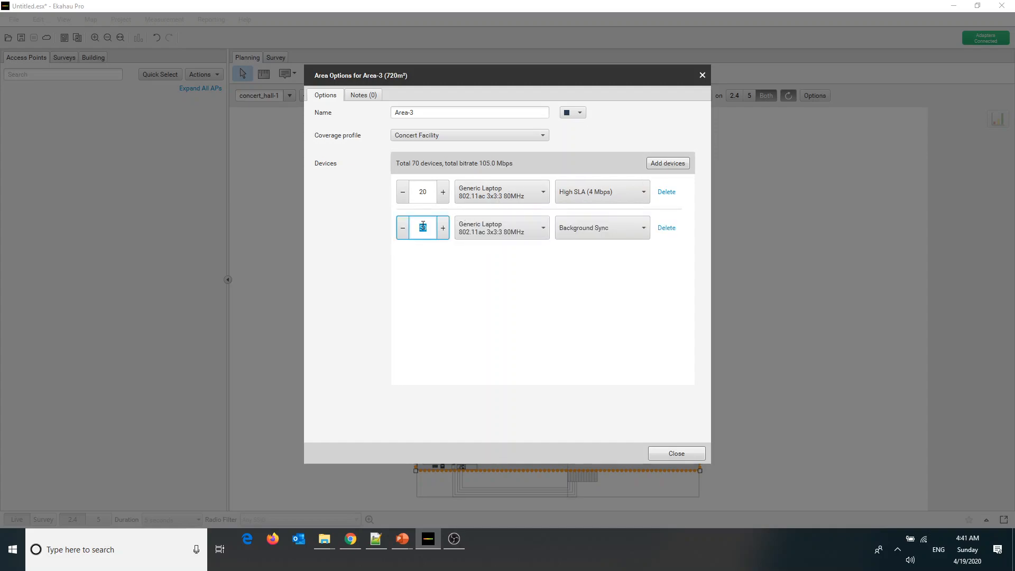
pyautogui.write('20')
pyautogui.click(474, 228)
pyautogui.click(480, 353)
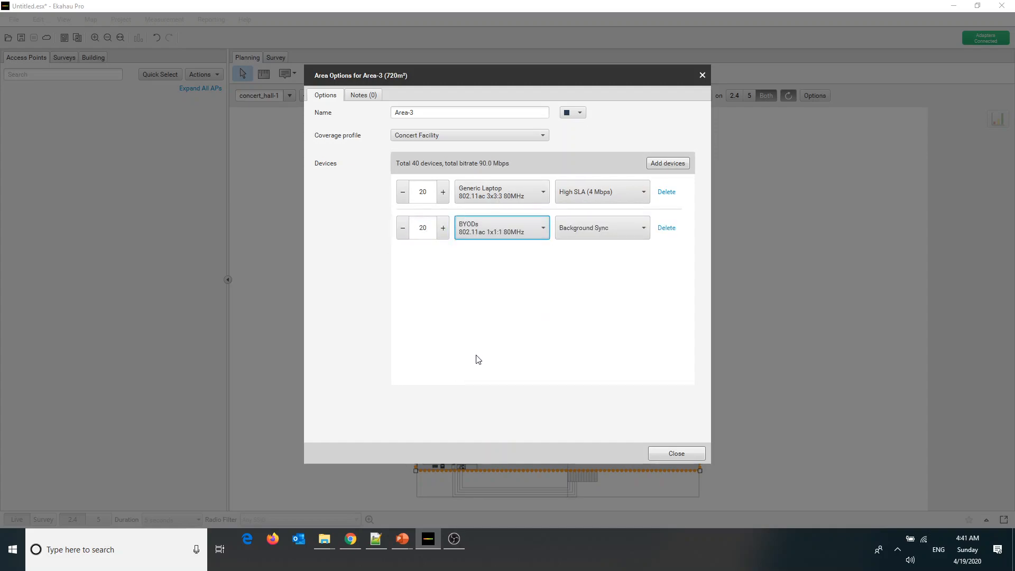
pyautogui.click(602, 233)
pyautogui.click(594, 269)
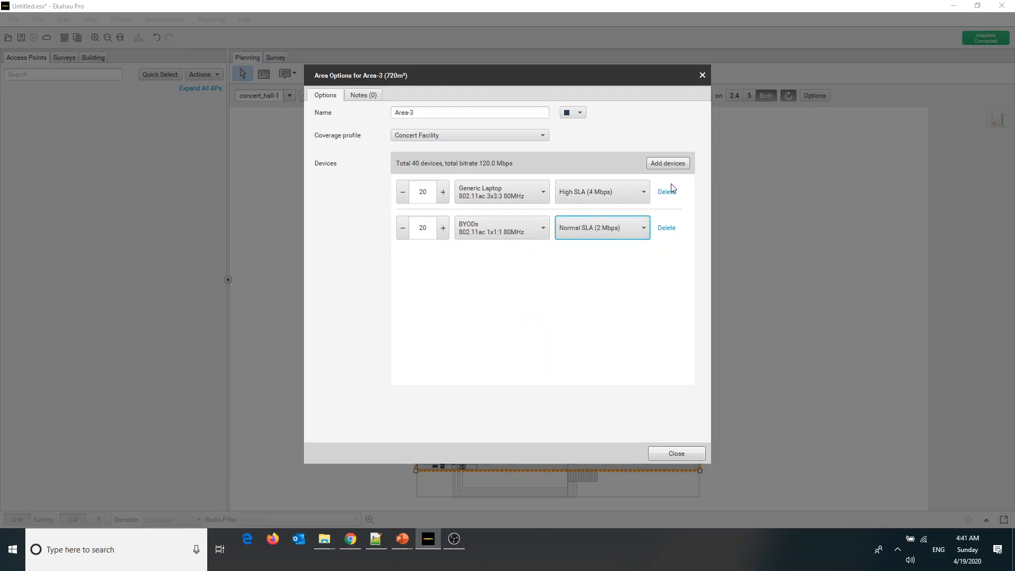
# Step: Add 13 Generic VoIP Phone devices with VoIP, Cisco usage to Area-3 and close its area options
pyautogui.click(667, 163)
pyautogui.doubleClick(424, 263)
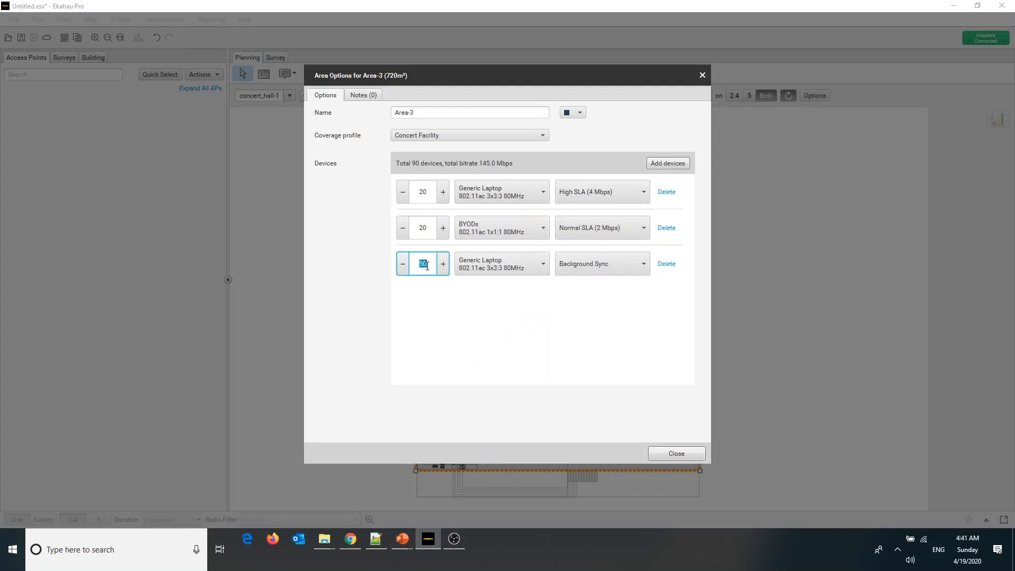
pyautogui.write('13')
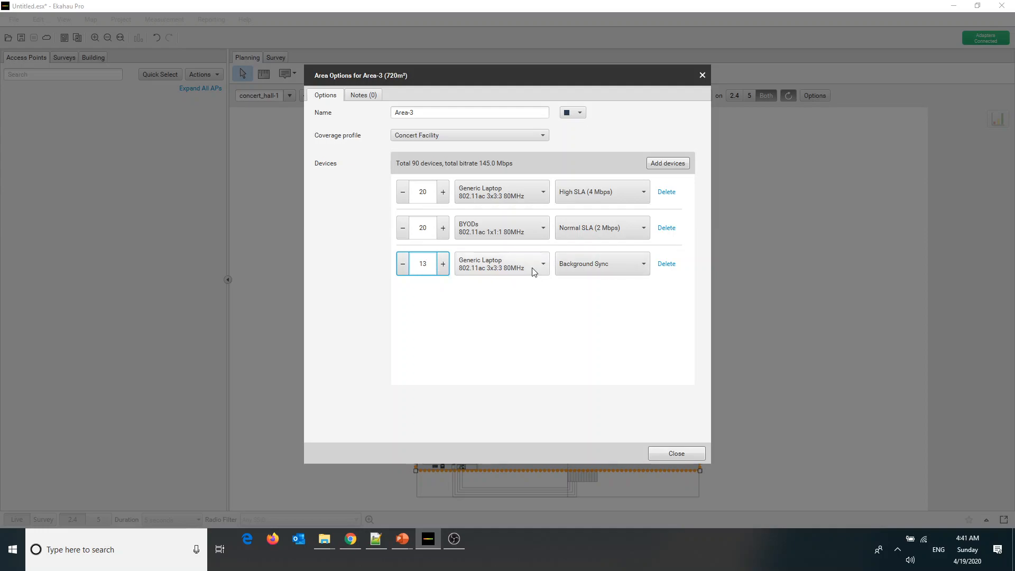
pyautogui.click(531, 267)
pyautogui.click(512, 347)
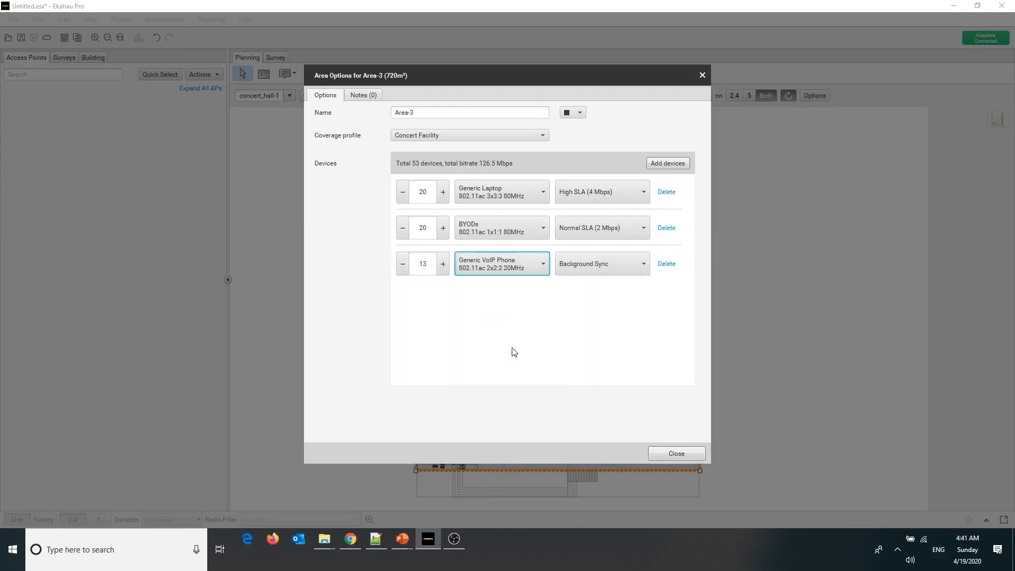
pyautogui.click(608, 267)
pyautogui.click(588, 391)
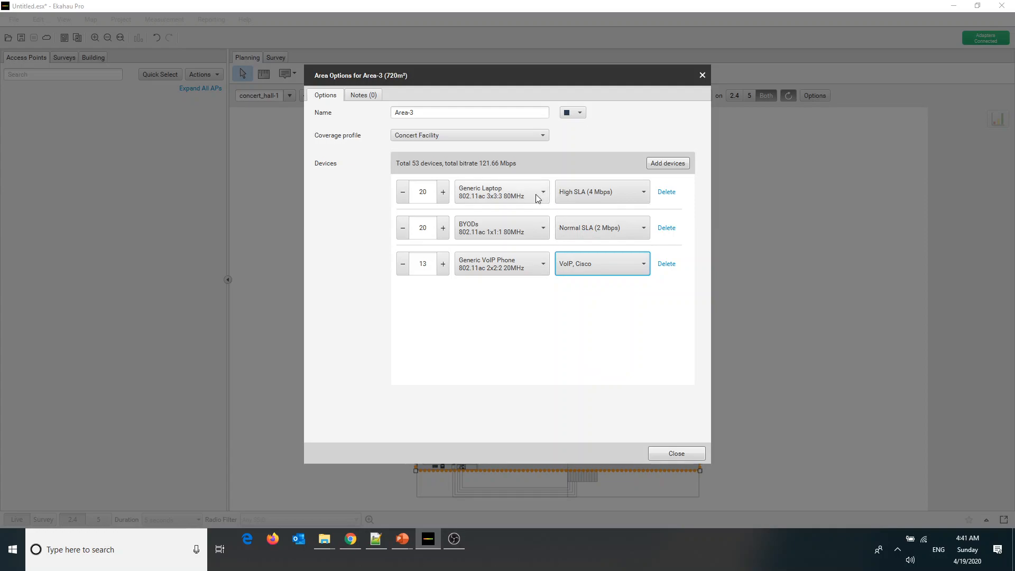
pyautogui.click(682, 451)
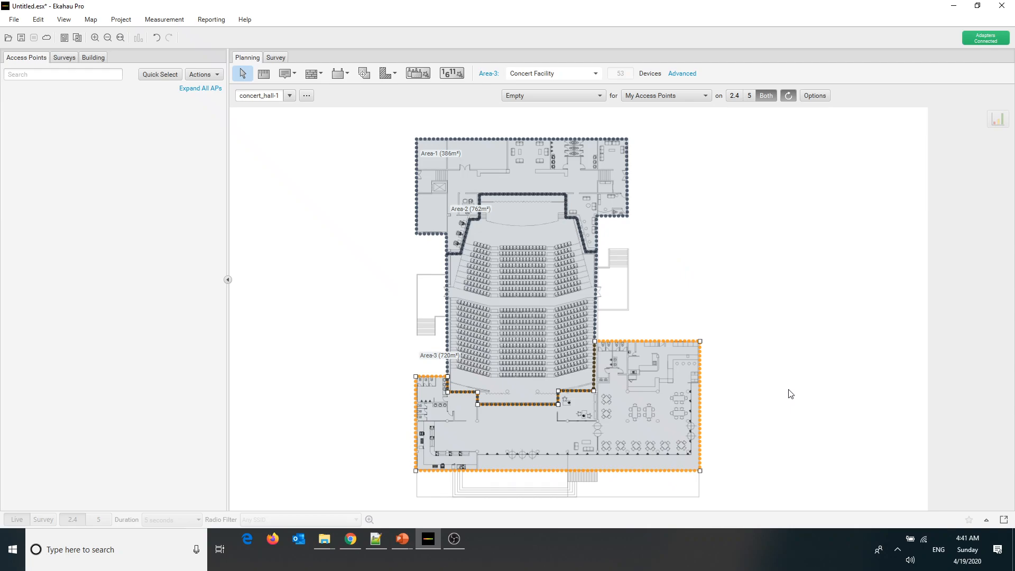
# Step: Switch to the presentation to review the Predictive Survey objectives and return to Ekahau Pro
pyautogui.hotkey('alt', 'Tab')
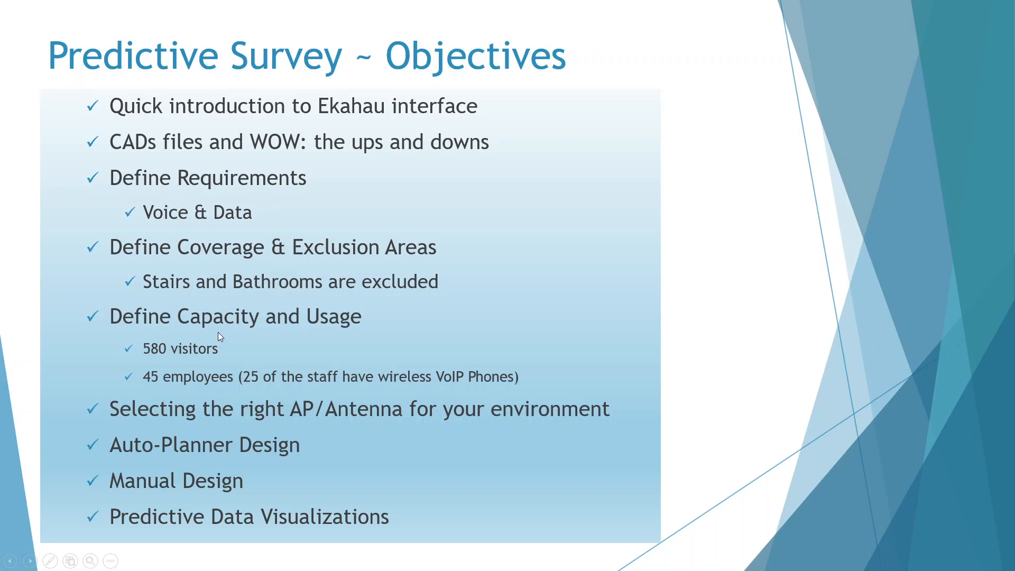
pyautogui.hotkey('alt', 'Tab')
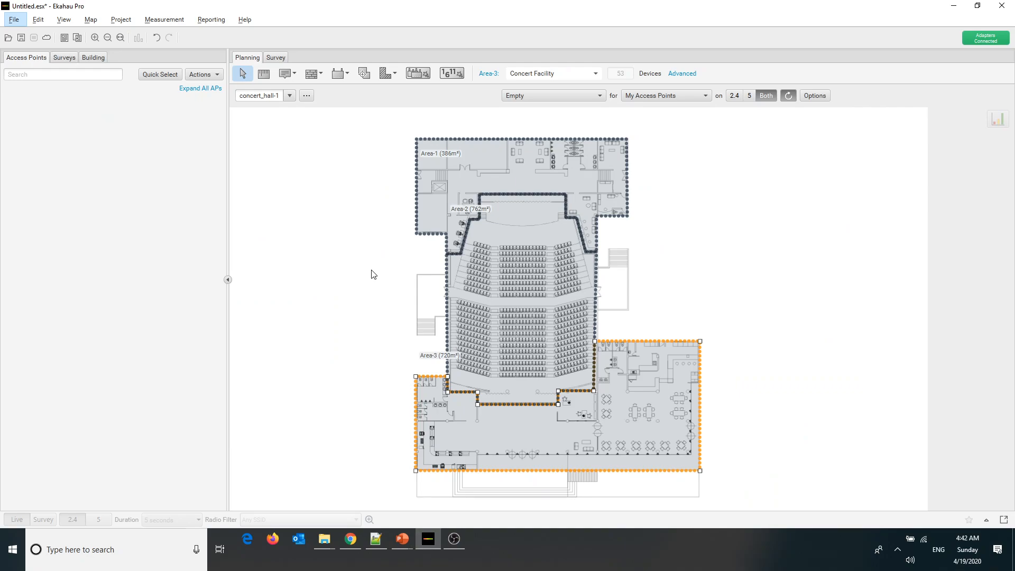
# Step: Hide the coverage areas and their labels on the concert_hall-1 map
pyautogui.click(86, 20)
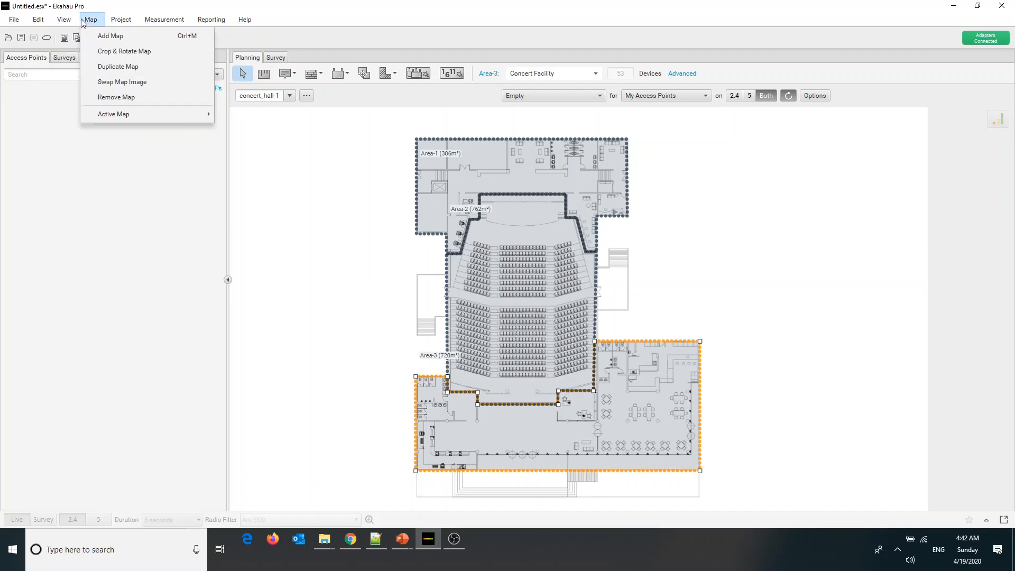
pyautogui.moveTo(247, 19)
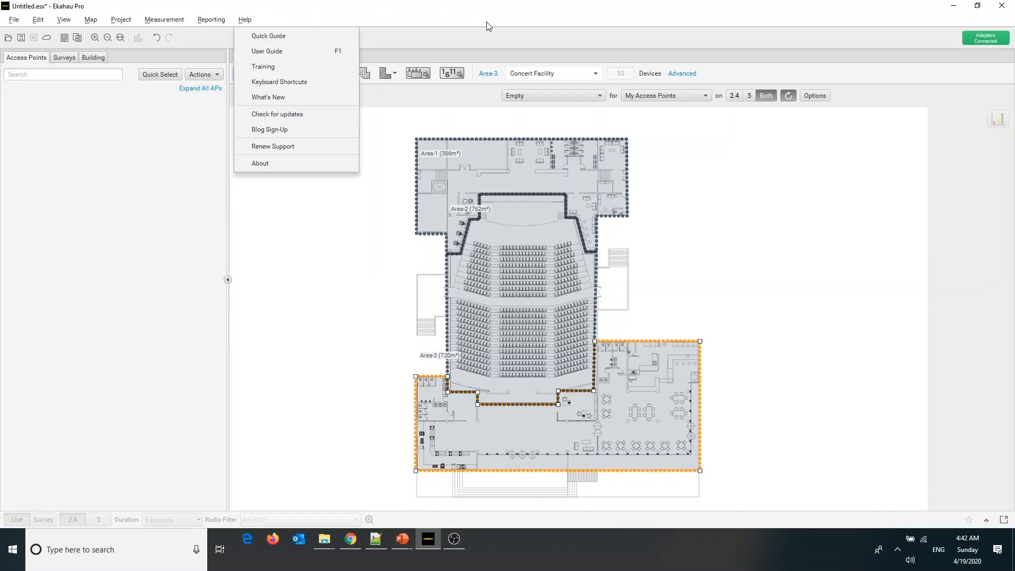
pyautogui.click(556, 34)
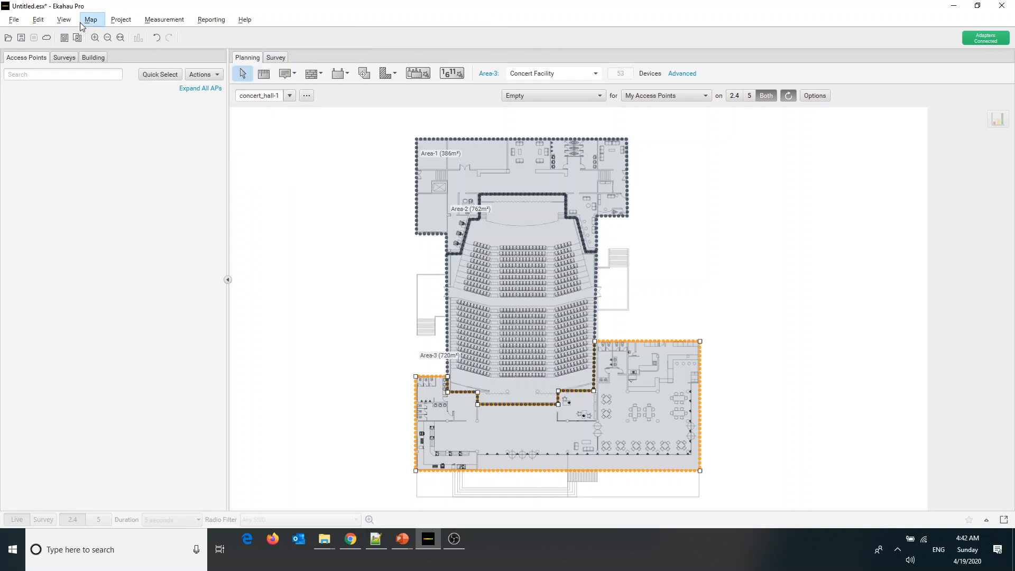
pyautogui.click(64, 19)
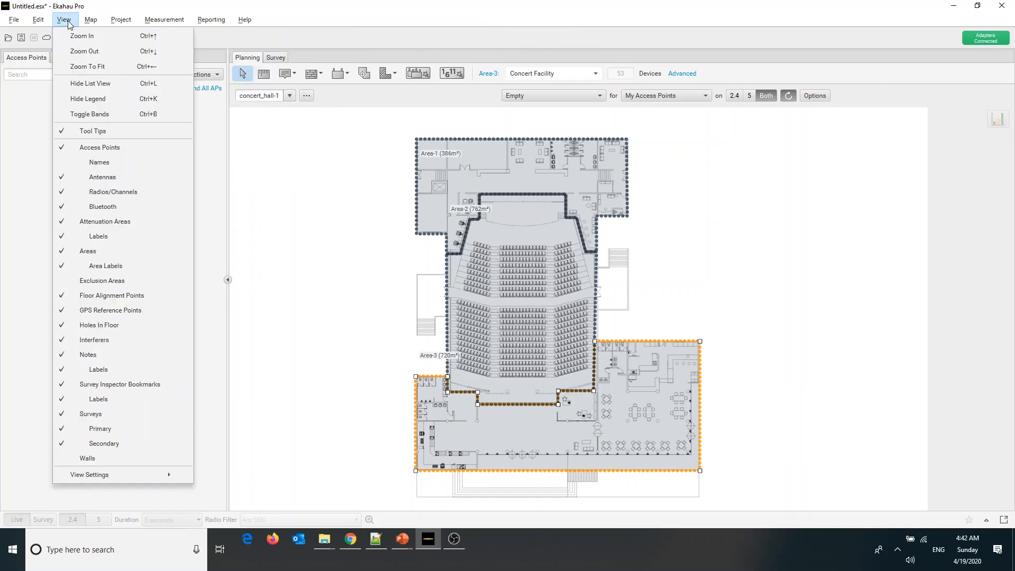
pyautogui.click(107, 251)
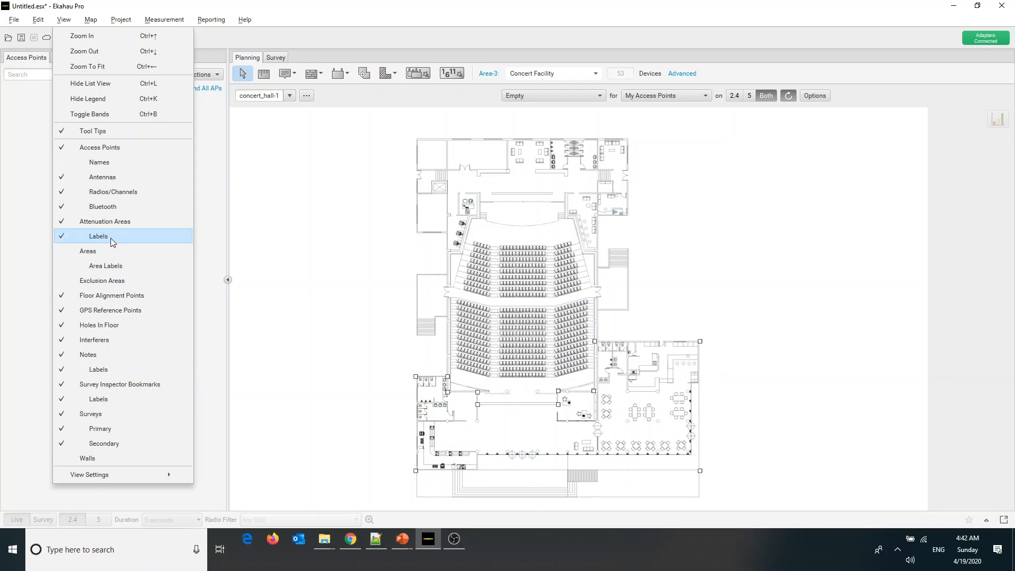
pyautogui.click(272, 237)
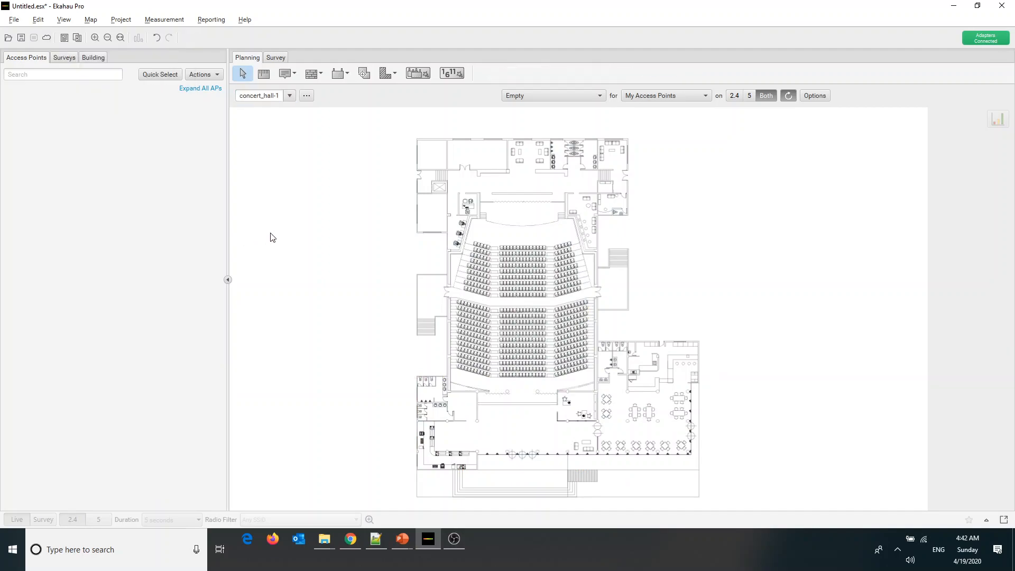